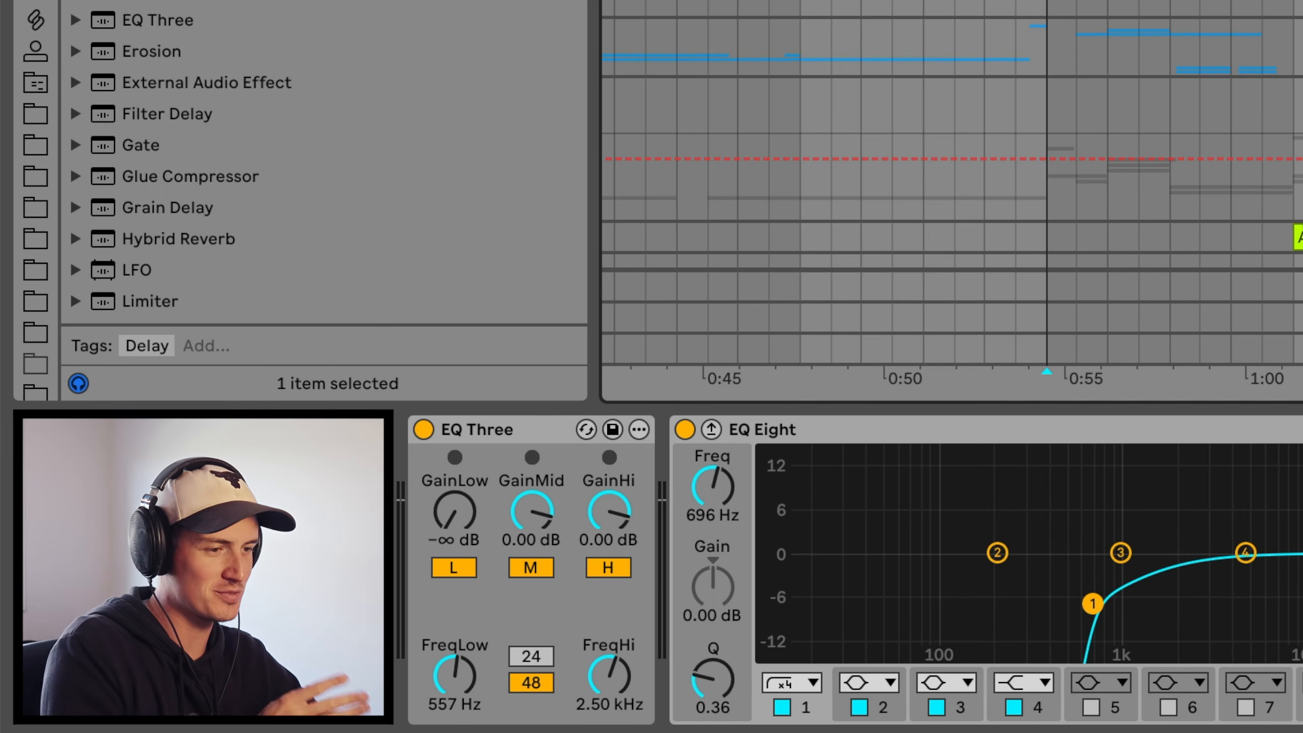
Play the Main Drop from bar 33 and turn off solo on the Bass group to hear it with the drums
left_click_drag(504, 52, 564, 61)
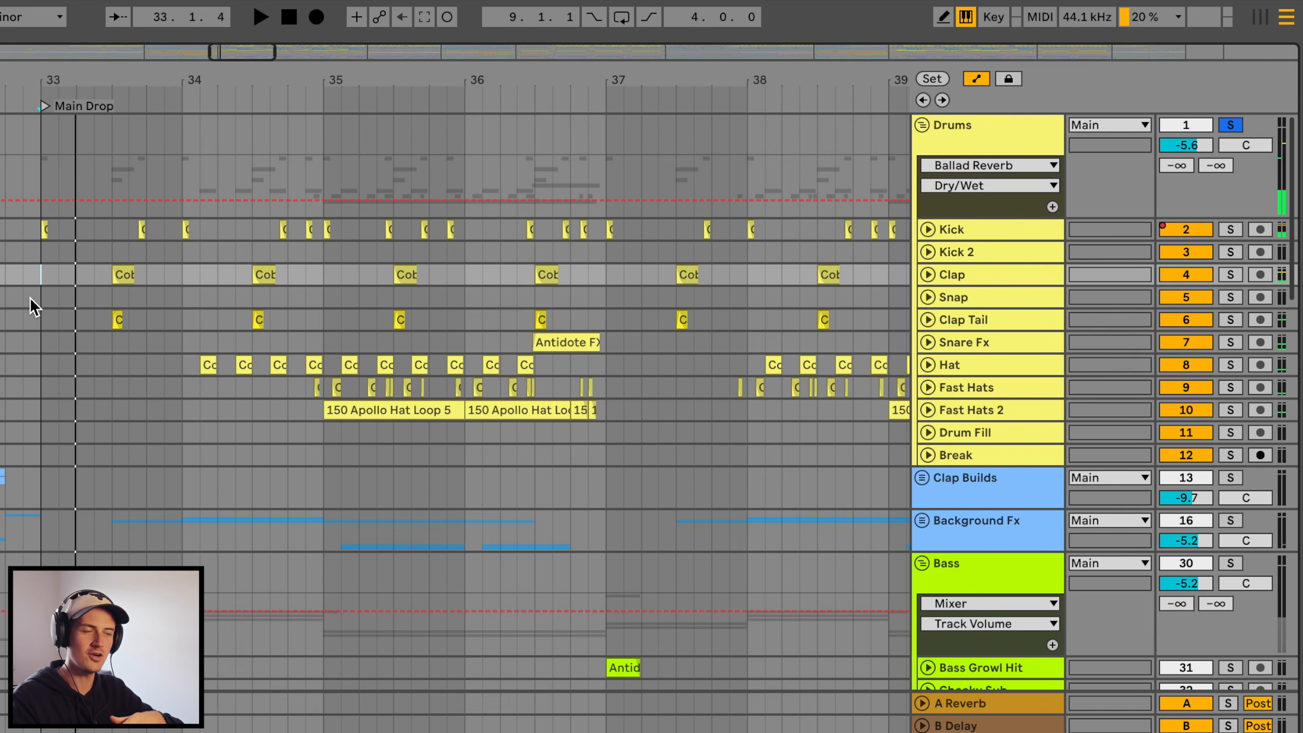
key("space")
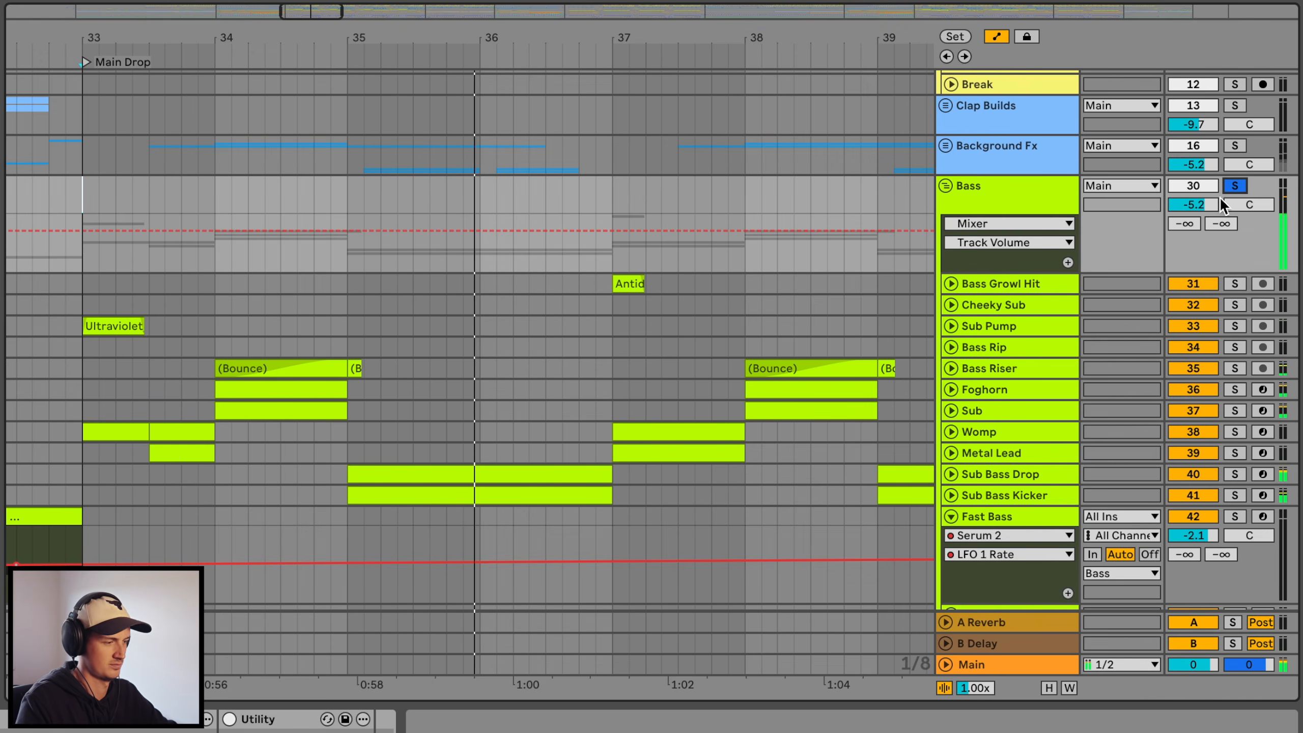
left_click(1235, 185)
scroll(356, 267, "up", 5)
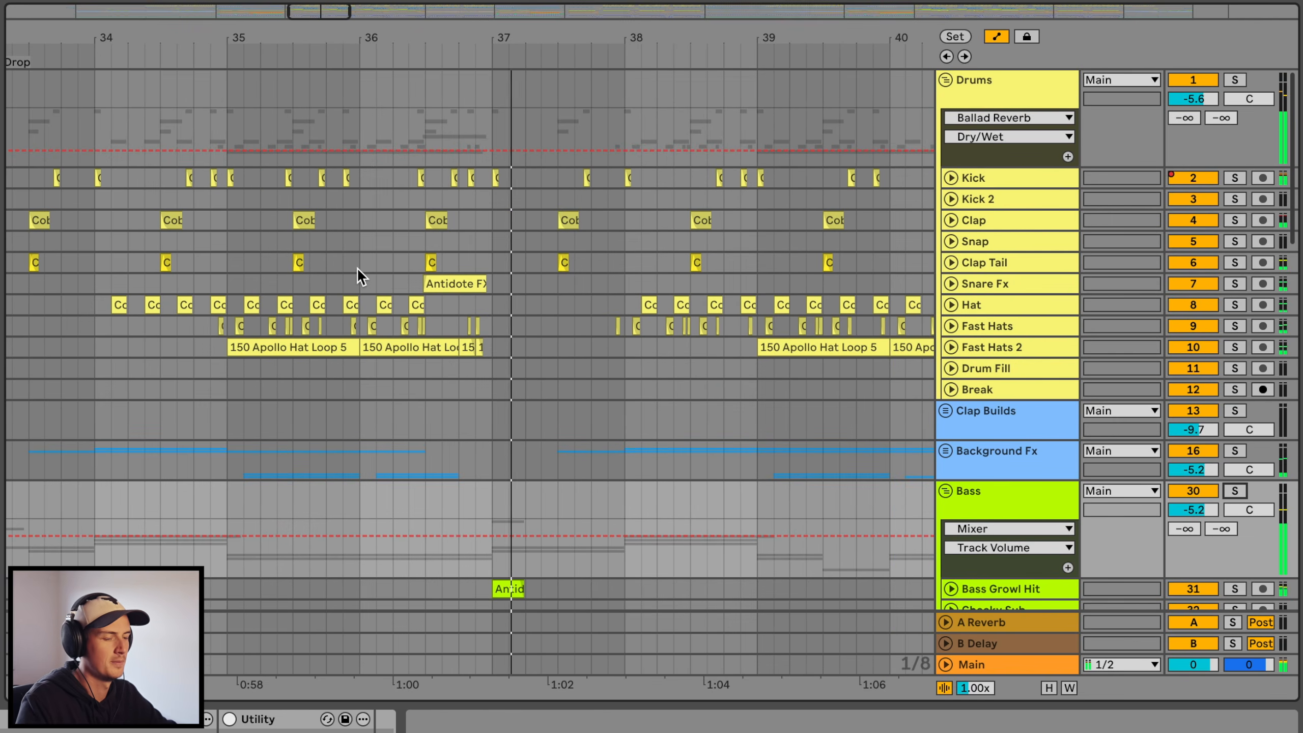
scroll(356, 267, "down", 5)
scroll(356, 266, "right", 4)
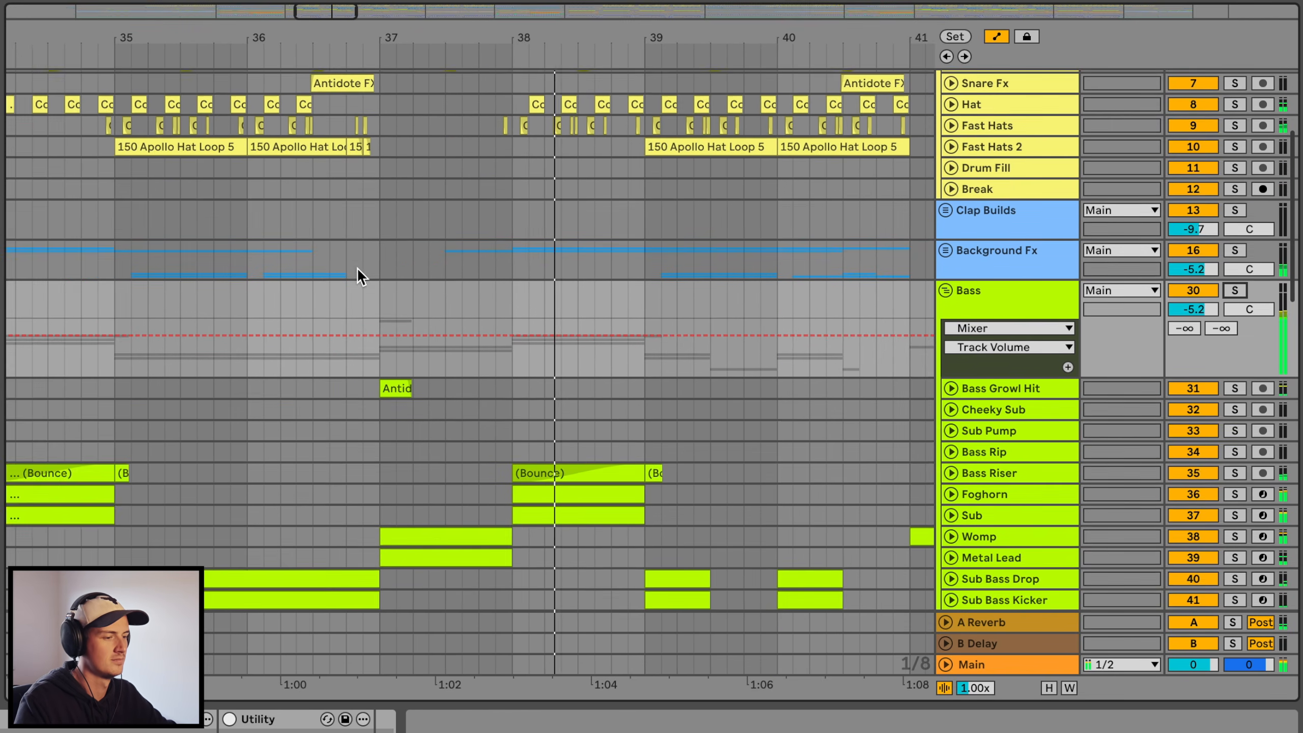
left_click_drag(435, 29, 434, 13)
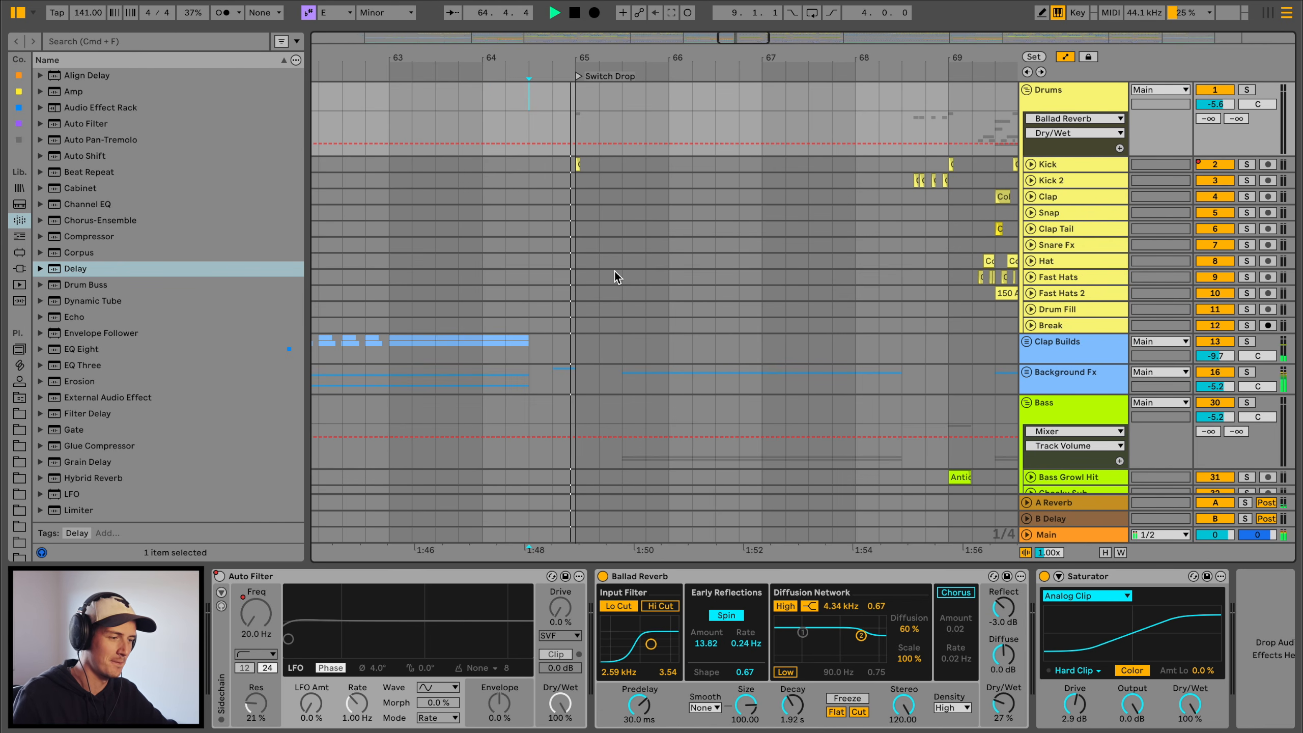
Play through the Switch Drop from bar 65 and examine the Fast Bass and Synth Chop clips against the drum tracks
scroll(615, 271, "down", 4)
scroll(615, 271, "down", 2)
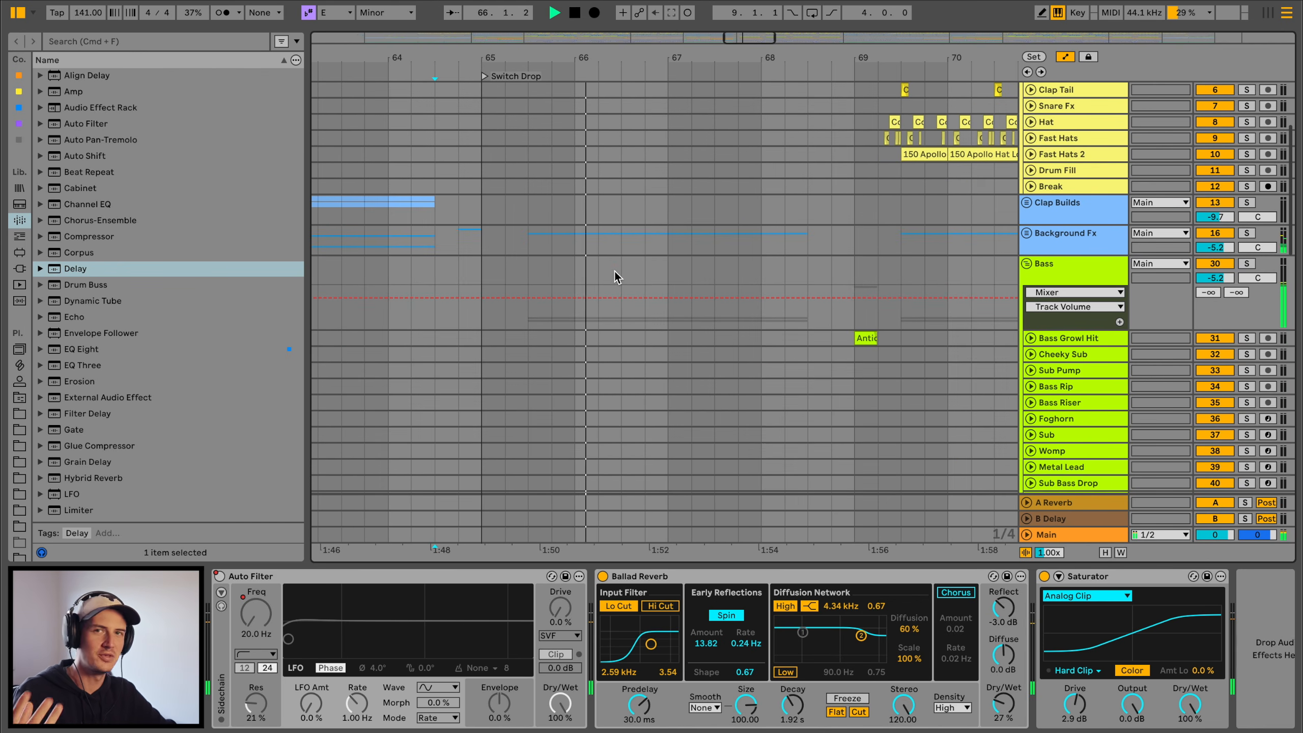
scroll(615, 271, "down", 5)
scroll(615, 271, "down", 2)
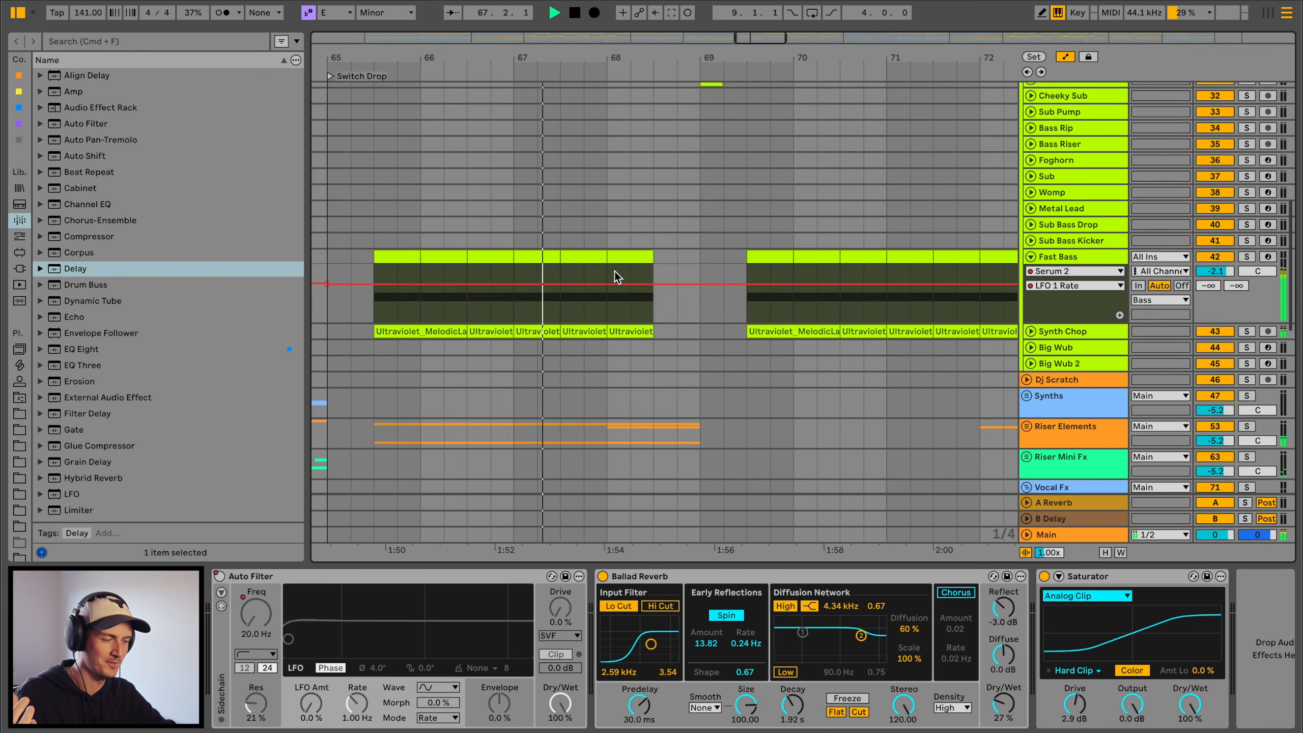
scroll(615, 271, "up", 8)
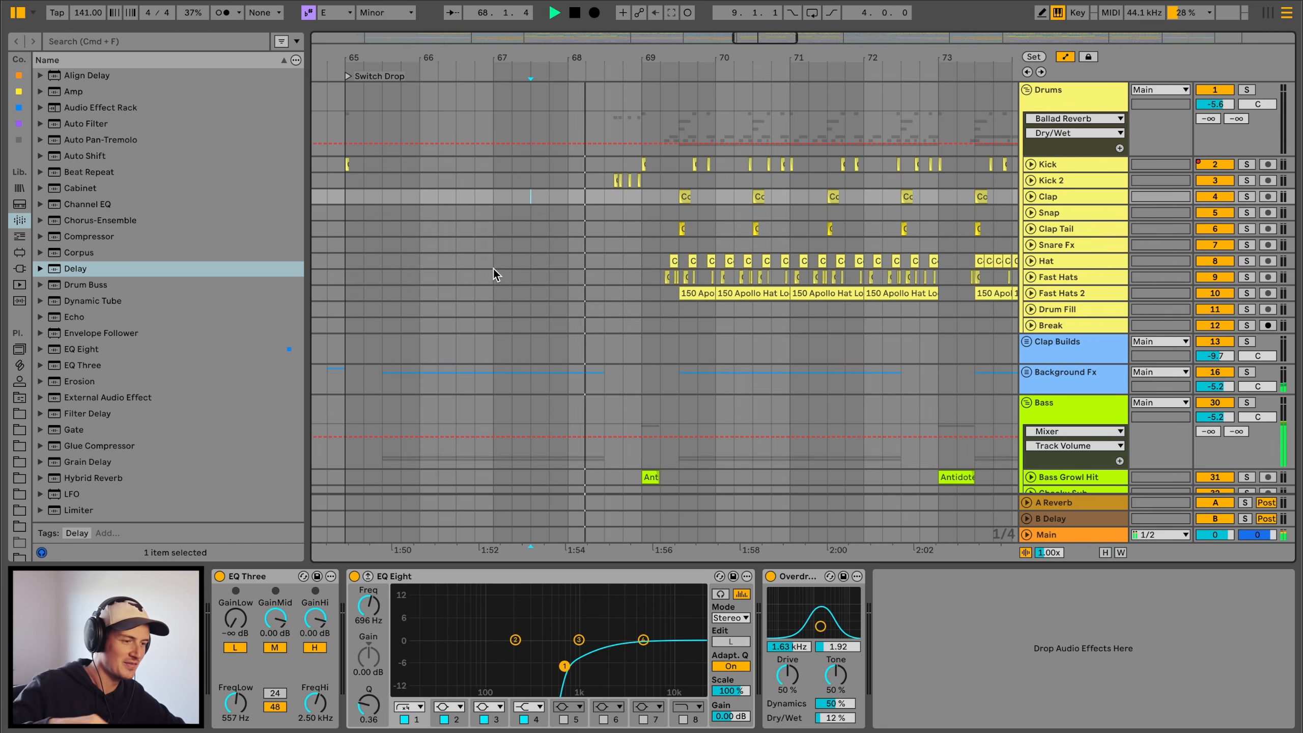
Compare the Switch Drop from bar 69 with and without the Hat, Fast Hats and Fast Hats 2 clips up to bar 71
scroll(738, 270, "right", 2)
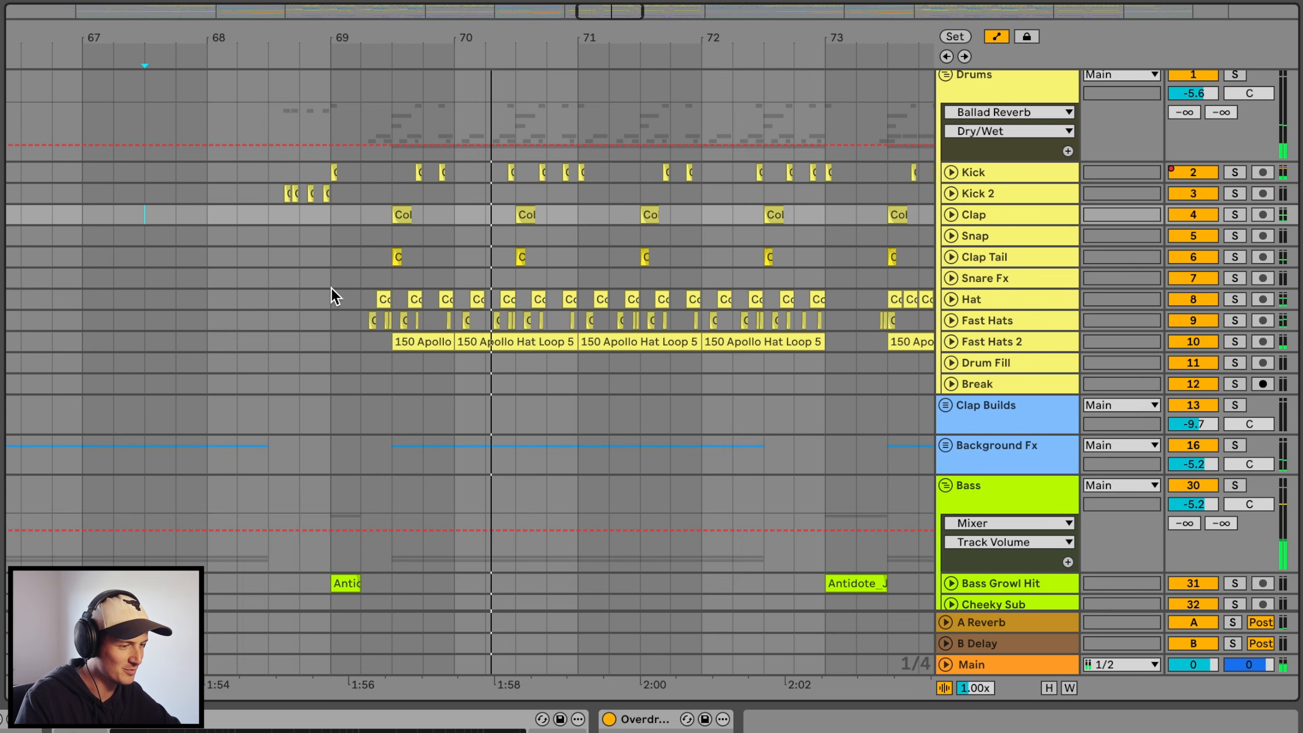
left_click_drag(591, 251, 743, 300)
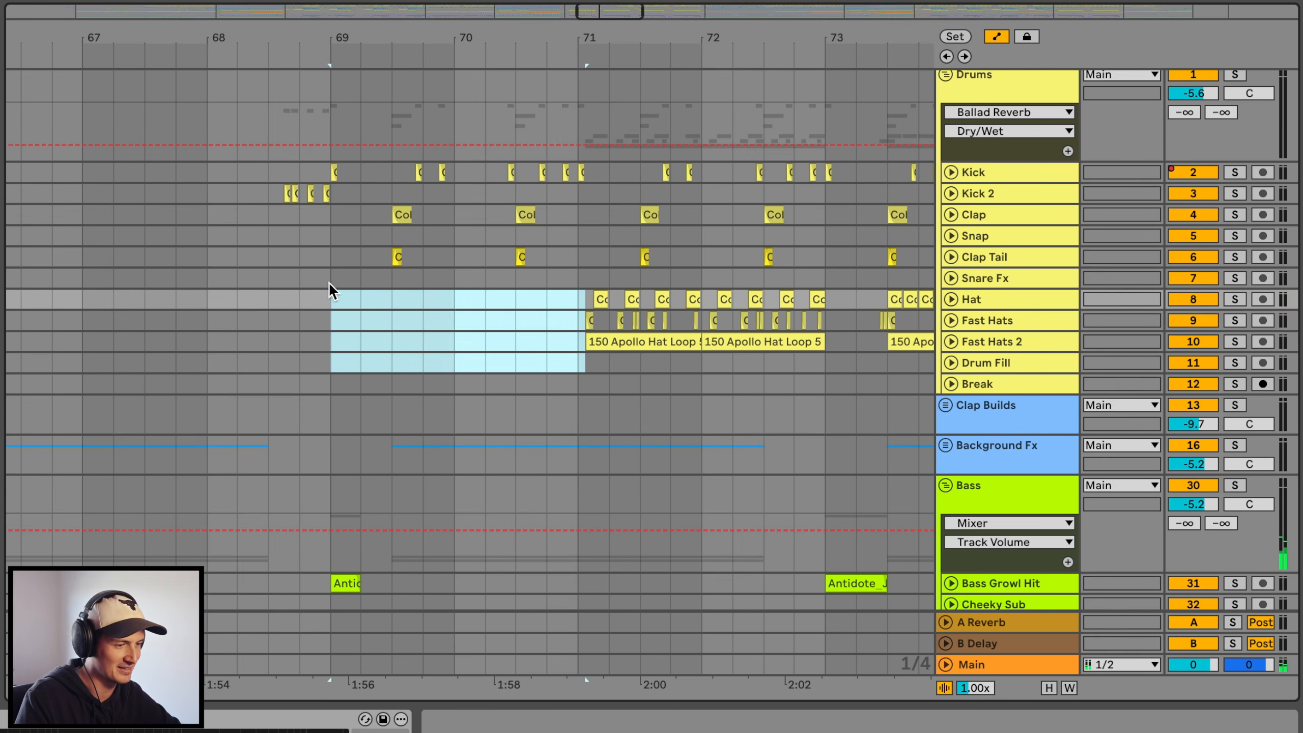
left_click(277, 278)
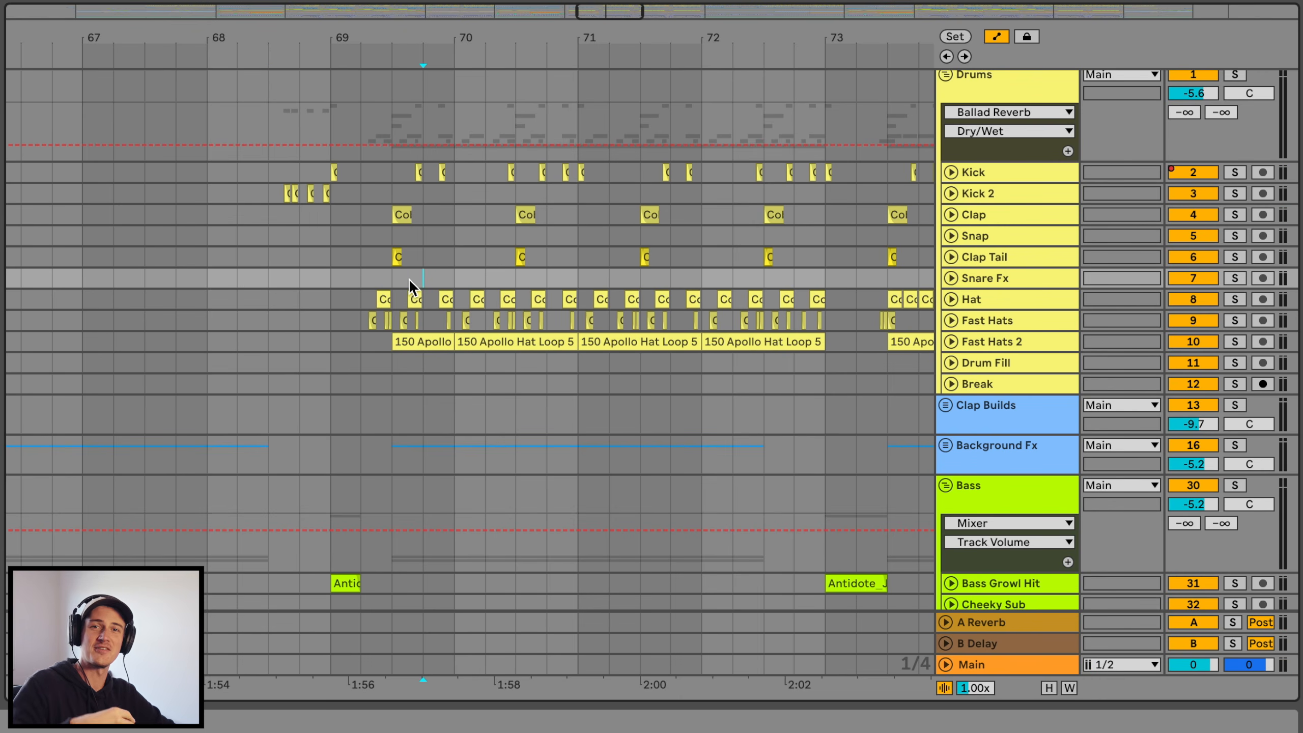
key("space")
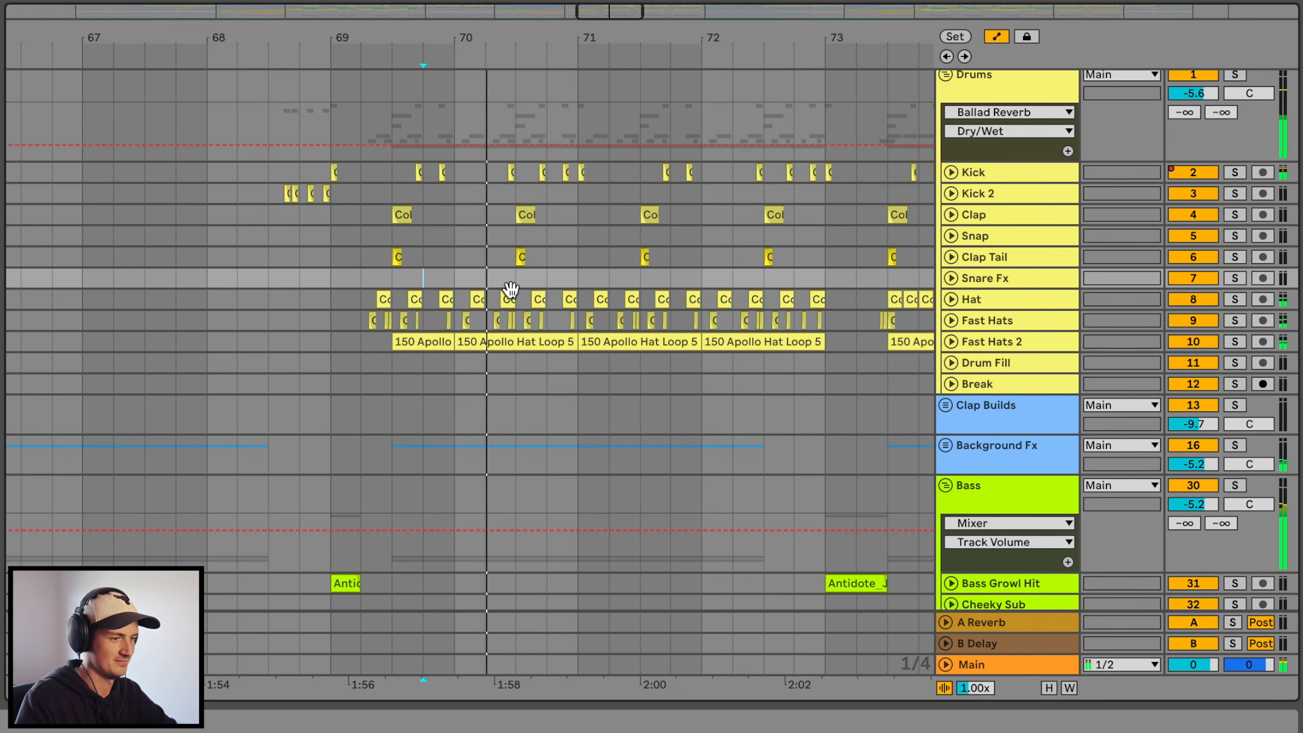
scroll(530, 124, "right", 4)
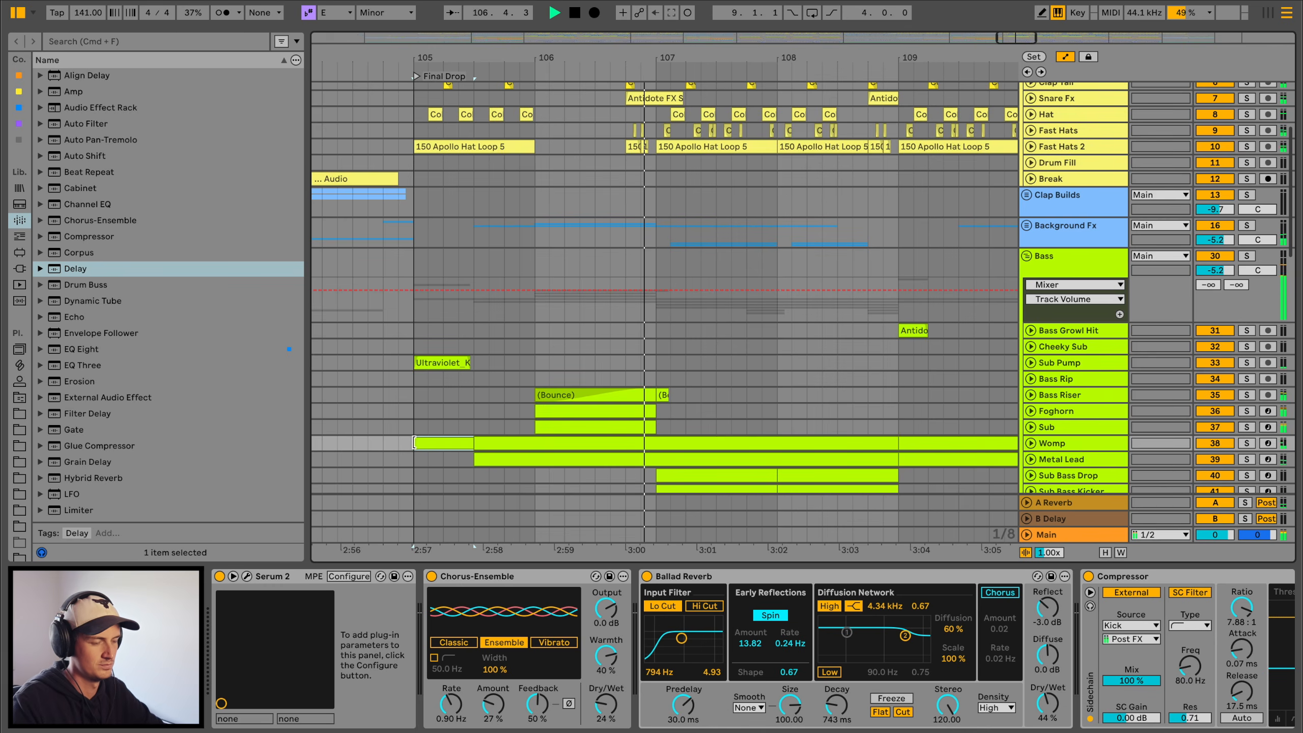
Play the Final Drop after bar 105 and examine its drum and bass layers up to about bar 116
key("space")
key("space")
scroll(416, 448, "up", 3)
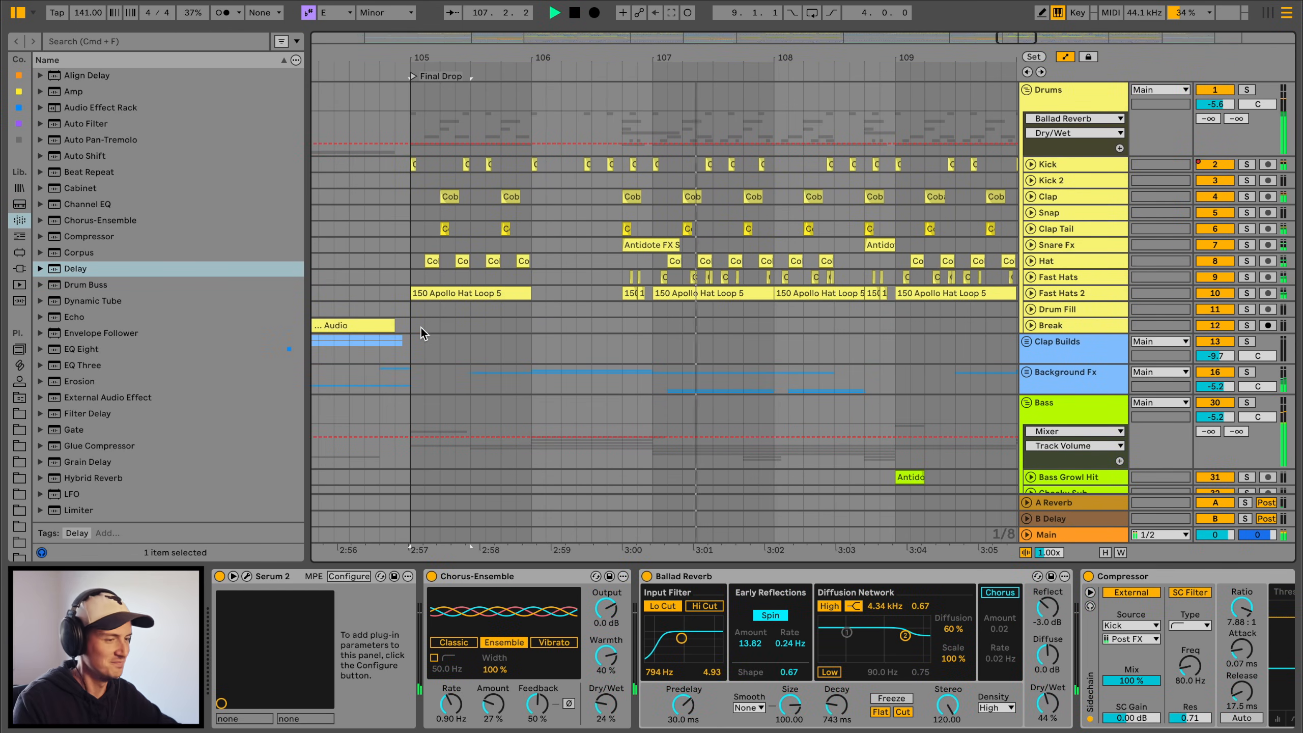
left_click_drag(579, 63, 580, 57)
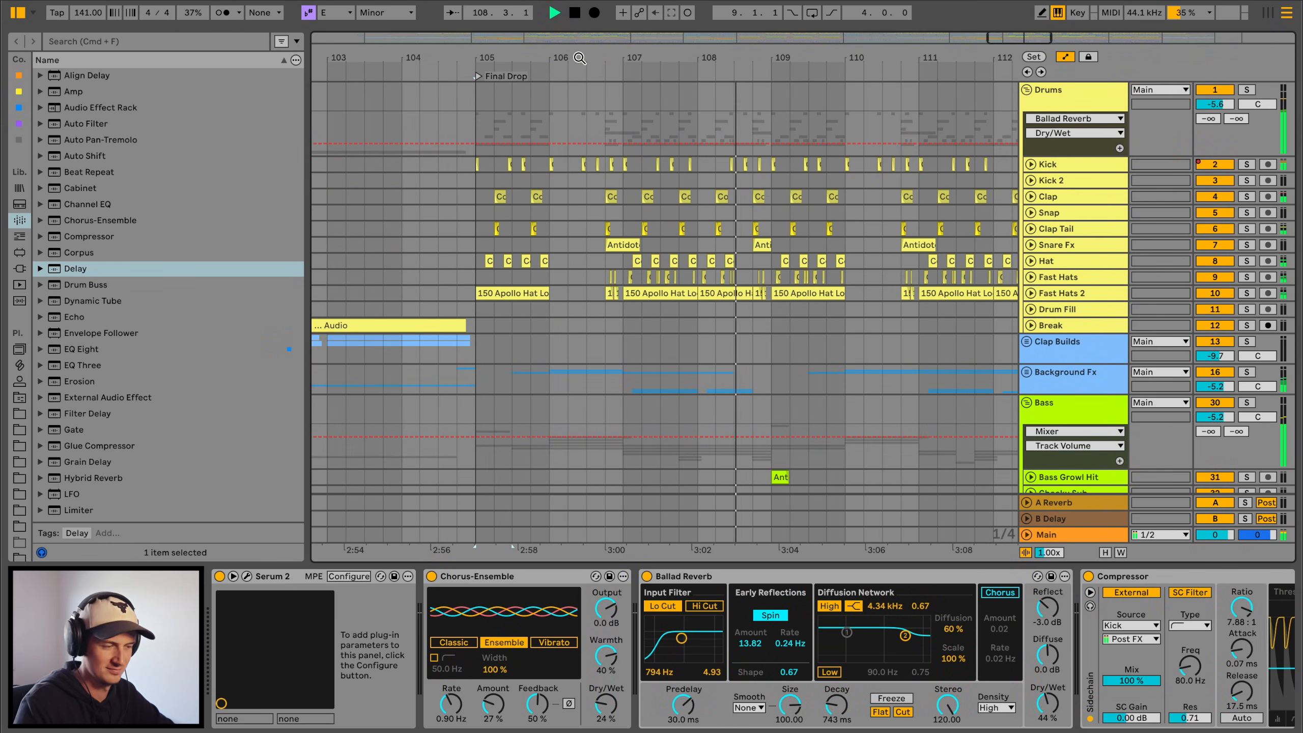
scroll(707, 280, "right", 5)
scroll(707, 280, "down", 2)
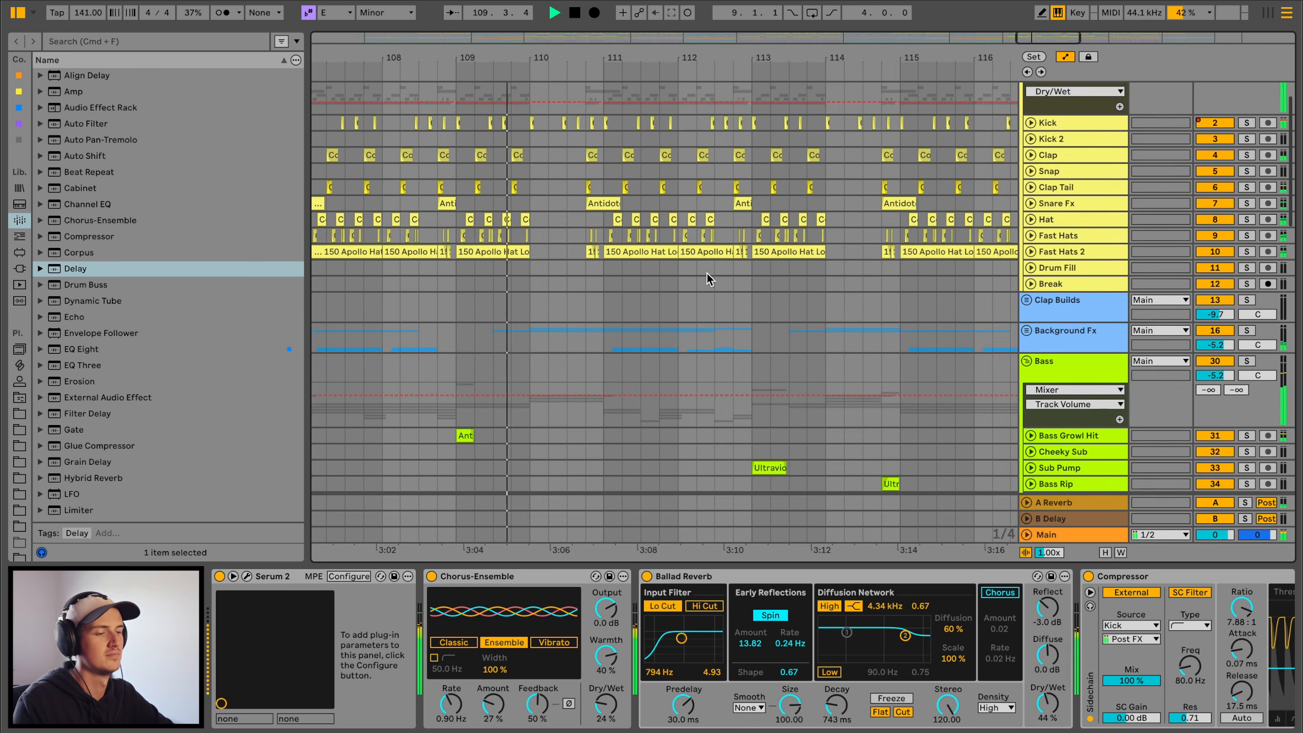
scroll(707, 280, "down", 3)
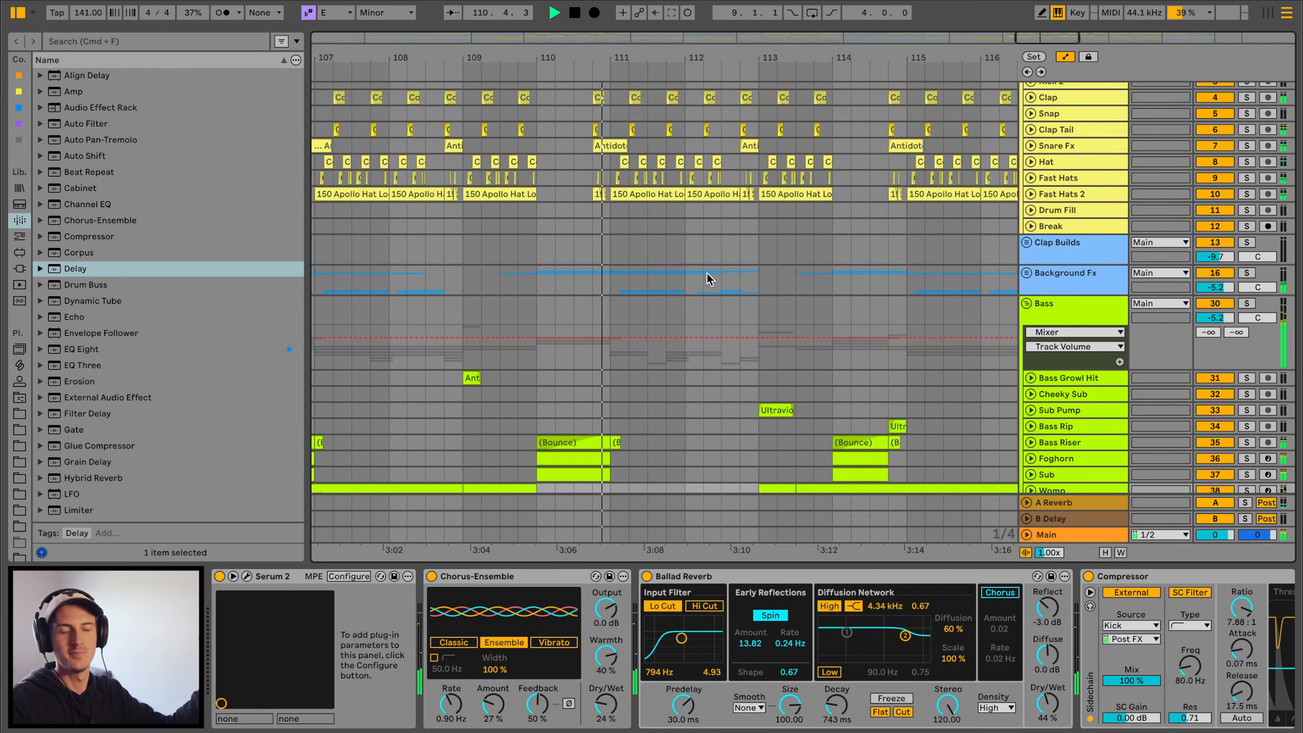
key("space")
Return to the Main Drop at bar 33 and play its existing kick pattern
left_click_drag(605, 63, 605, 58)
scroll(416, 195, "up", 5)
left_click(416, 195)
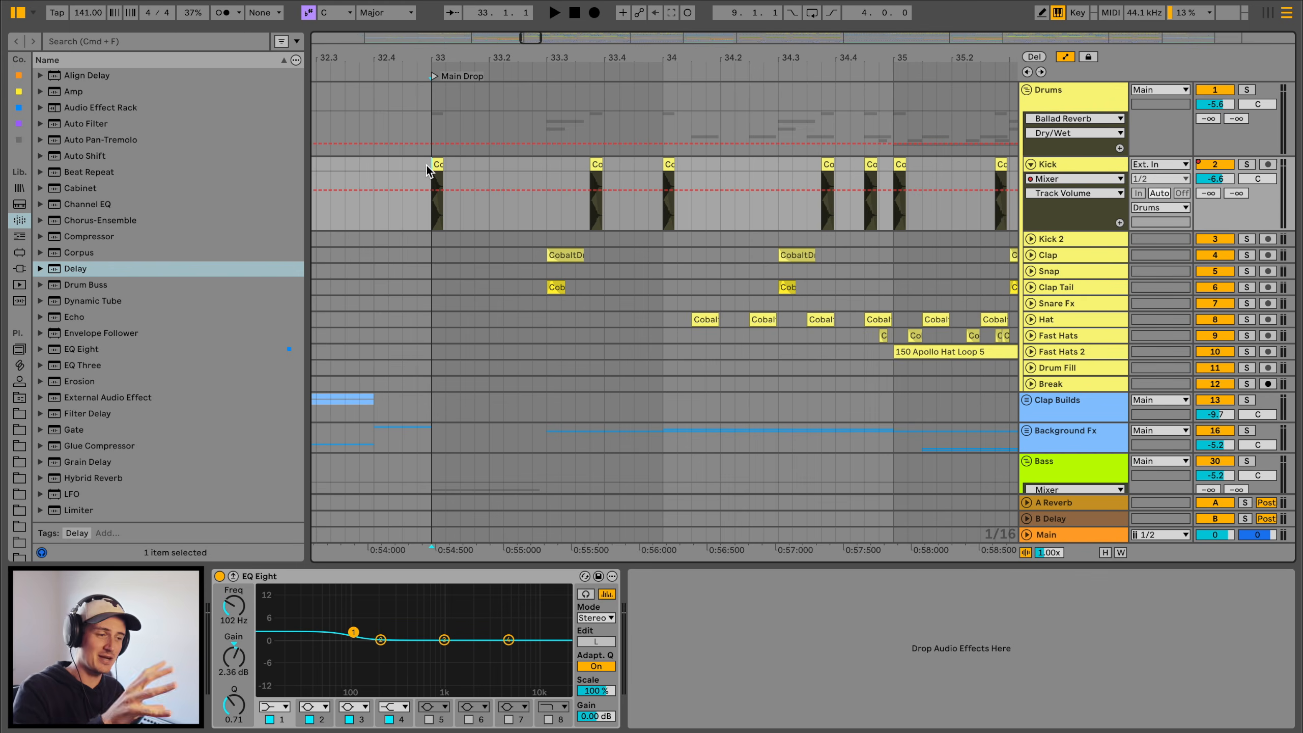
key("space")
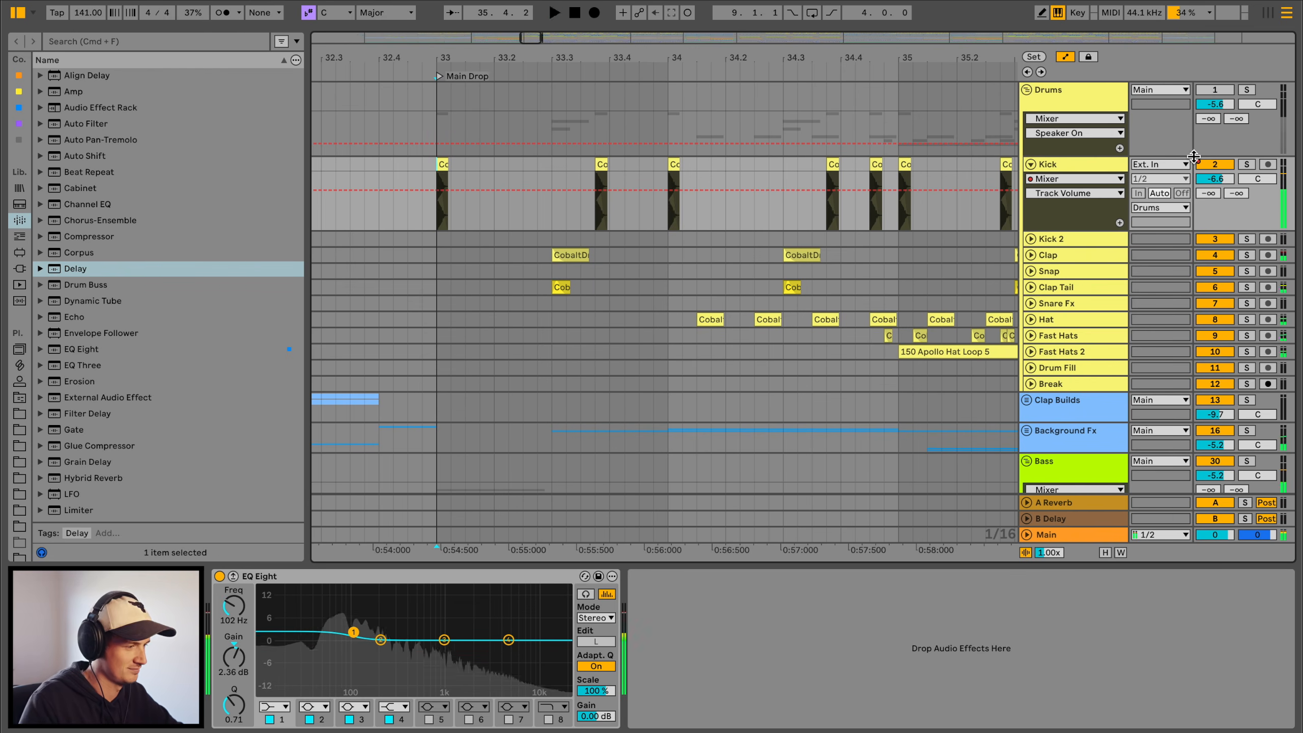
Try moving the second kick to 33.2.3 and the bar 34 kick to 33.4.3, playing the altered pattern from bar 33
left_click(437, 165)
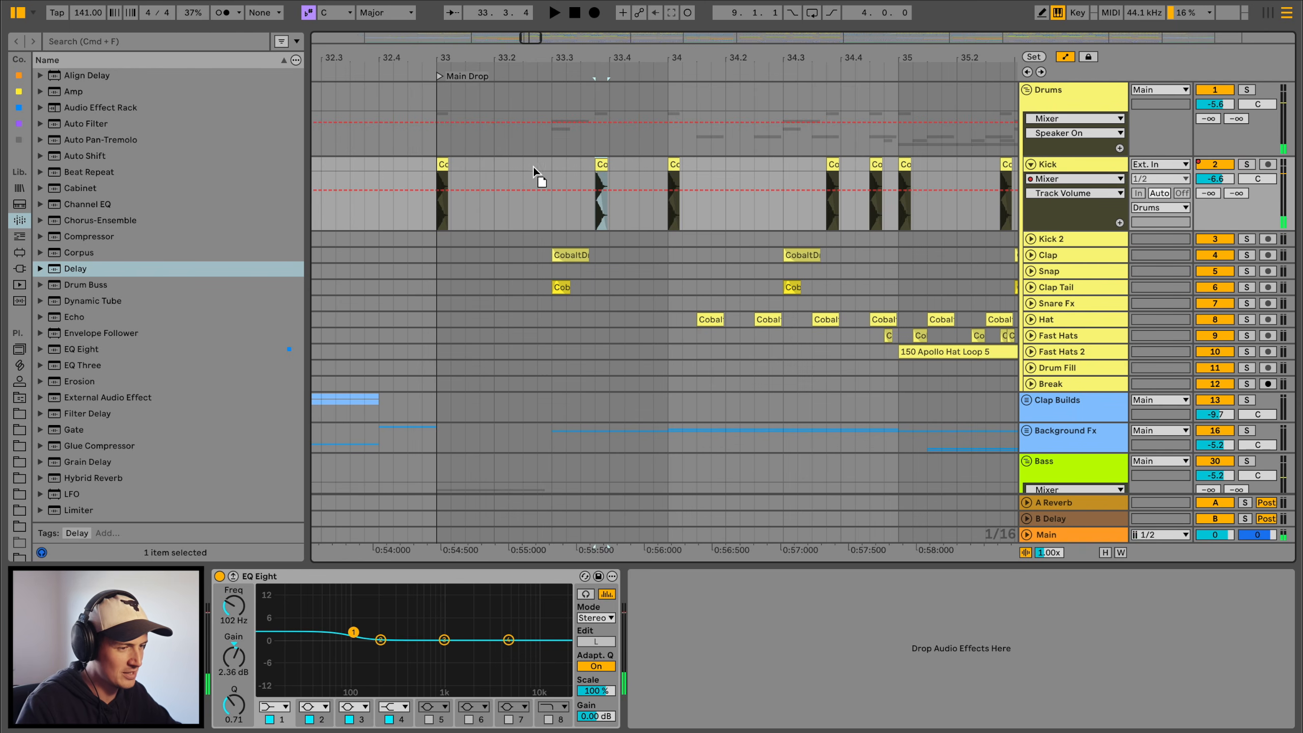
left_click_drag(524, 165, 524, 165)
left_click_drag(671, 159, 646, 165)
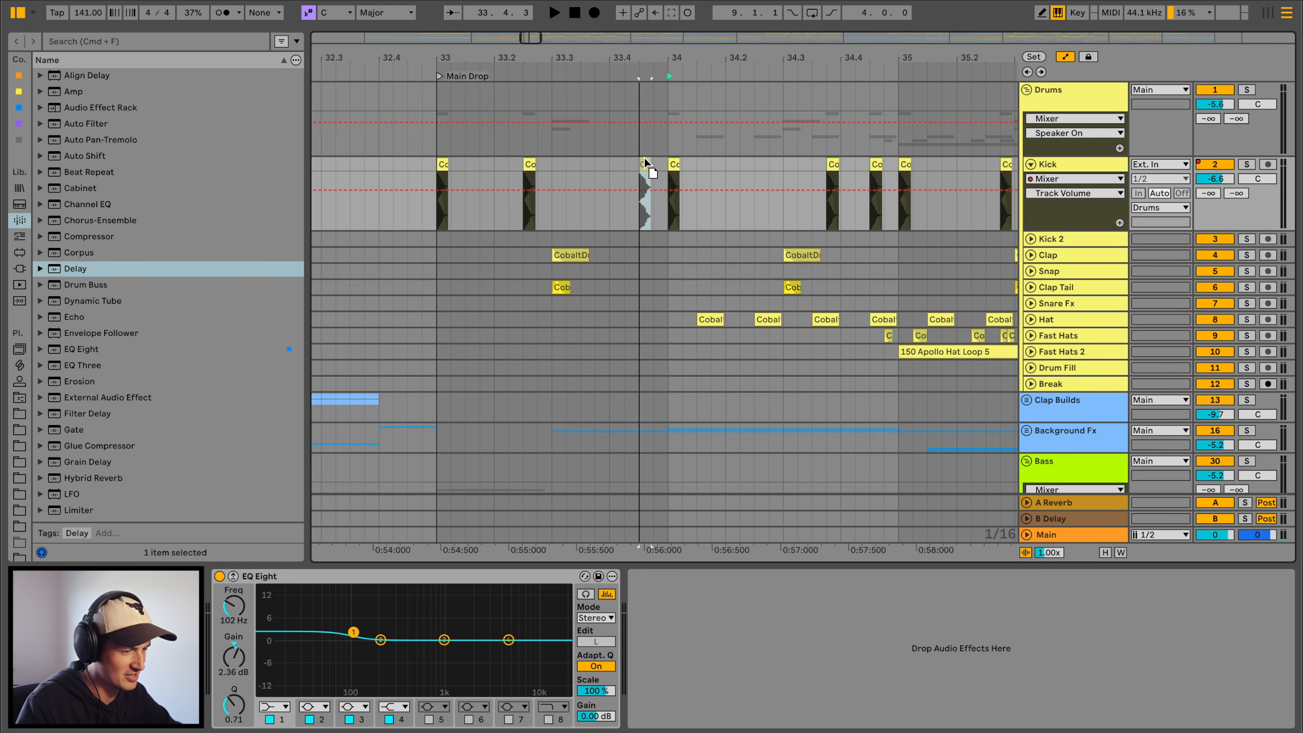
left_click(439, 170)
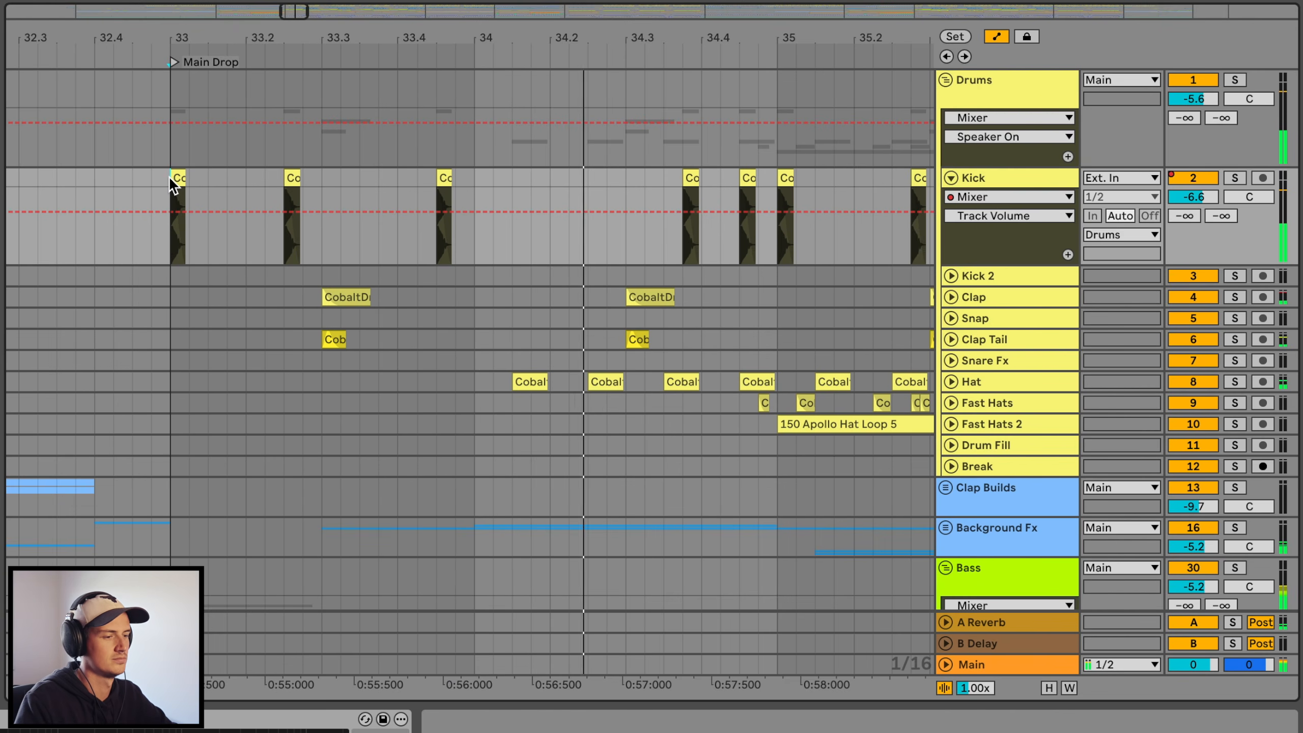
key("space")
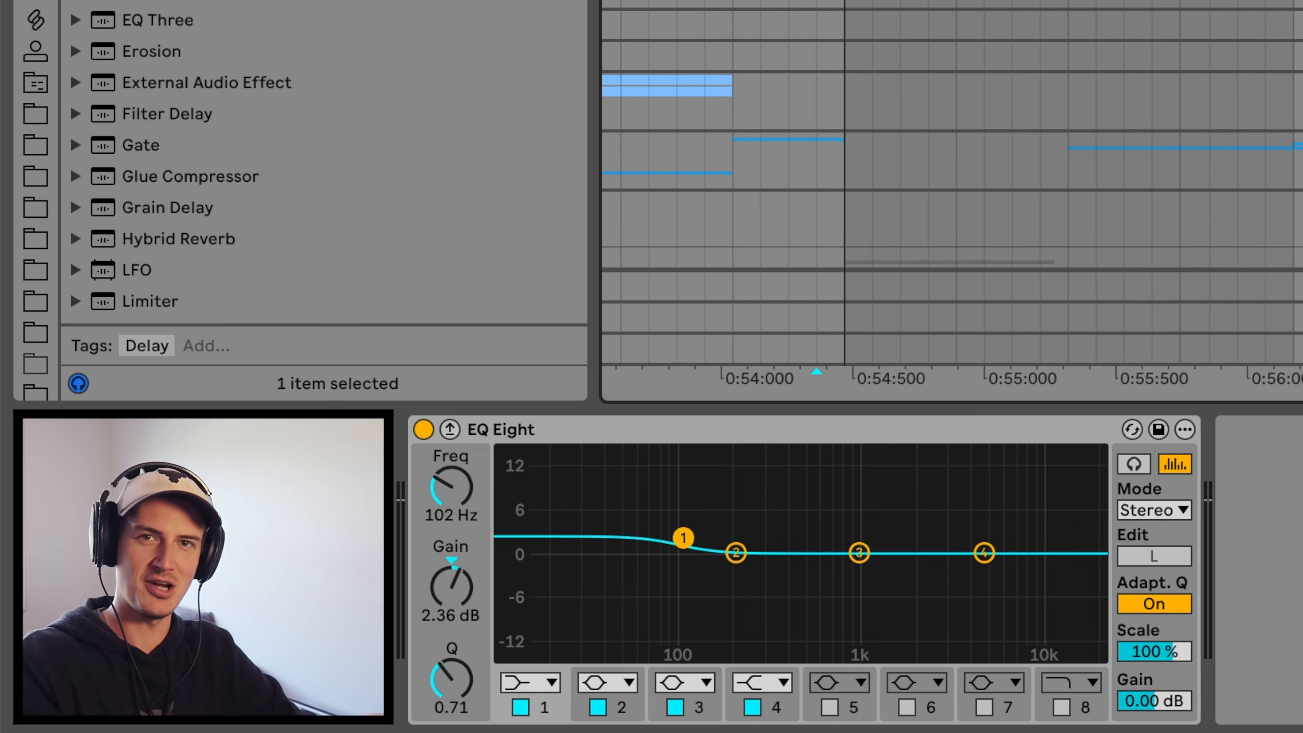
Play the original kick pattern from just before the Main Drop through bar 36
left_click(356, 76)
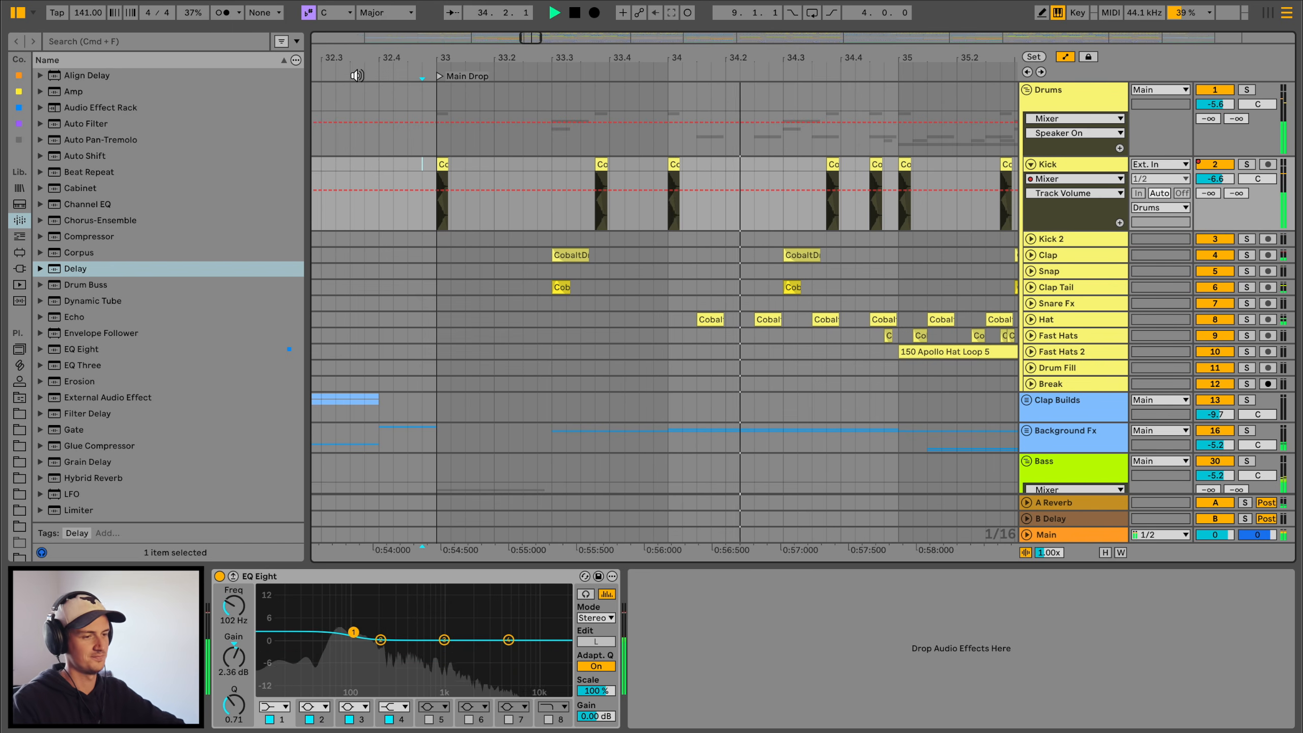
left_click_drag(411, 58, 412, 40)
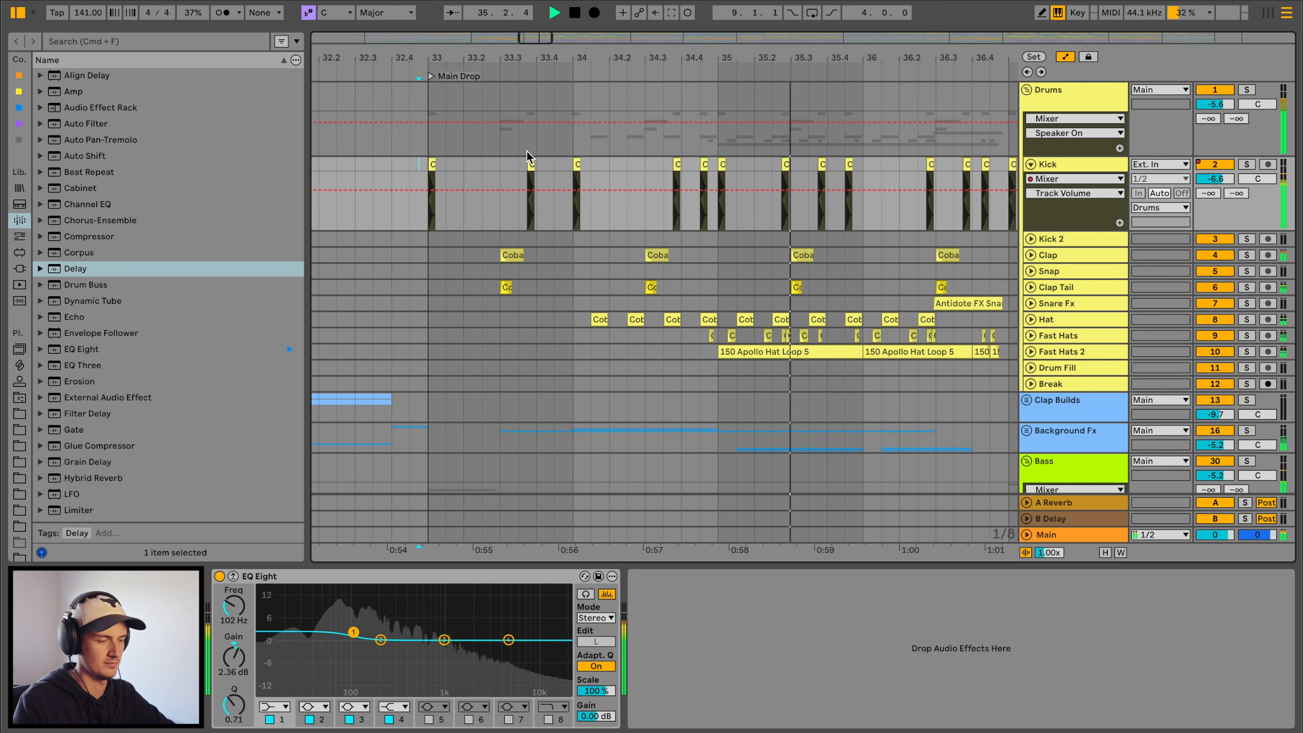
scroll(528, 161, "right", 3)
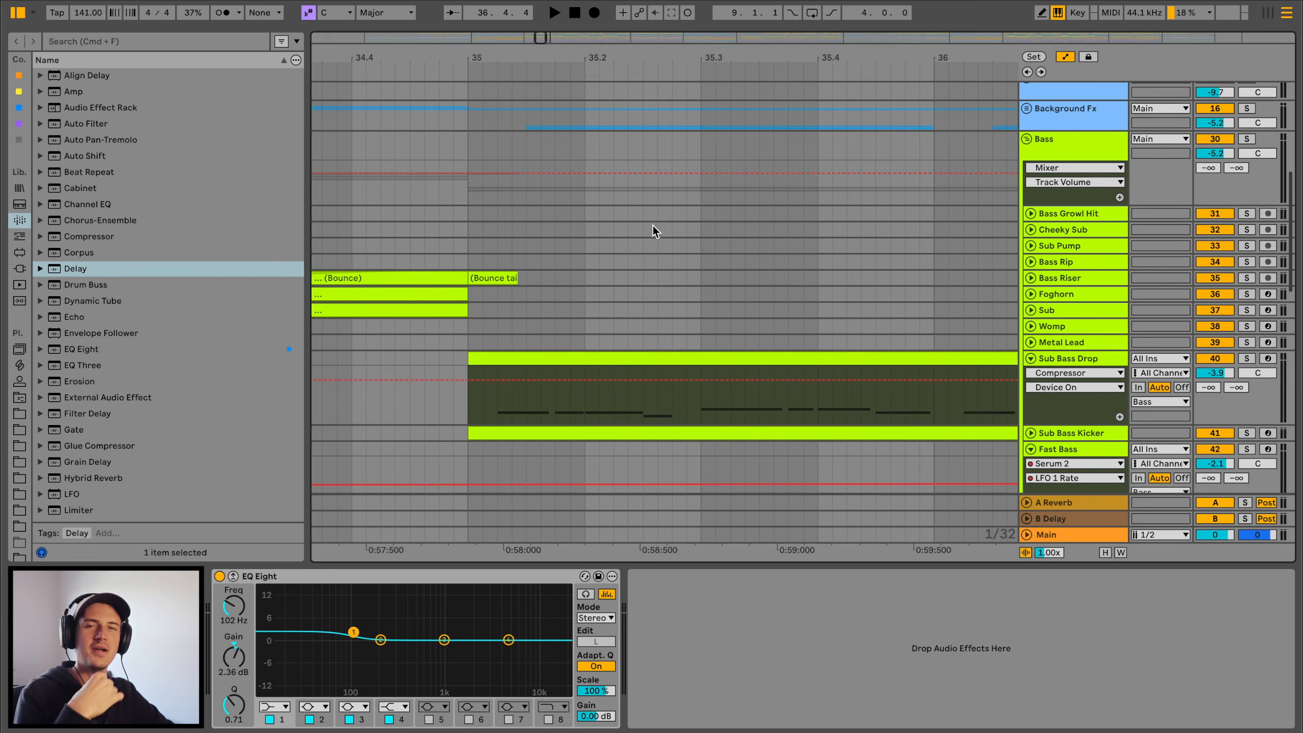
Examine the Sub Bass Drop notes from bar 35 and play the alternating bass layers up to bar 41
scroll(653, 225, "down", 1)
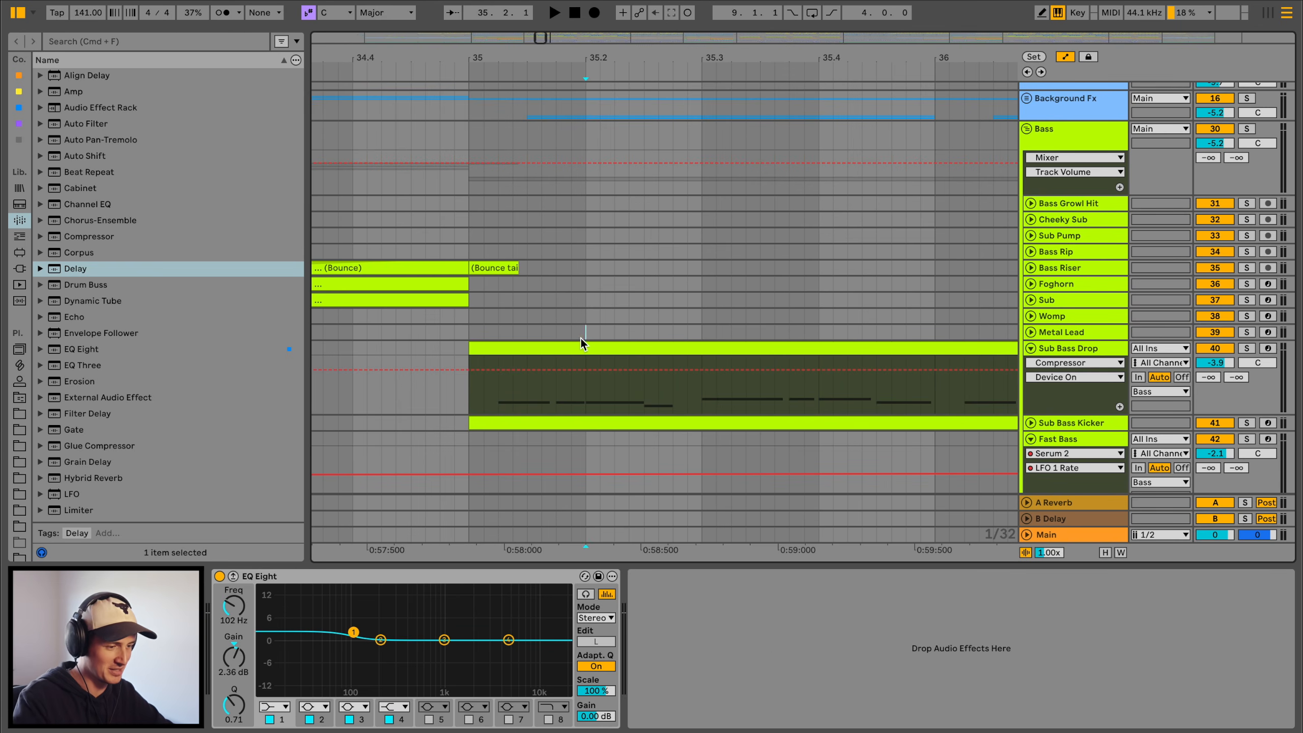
scroll(580, 338, "up", 10)
left_click(451, 95)
key("space")
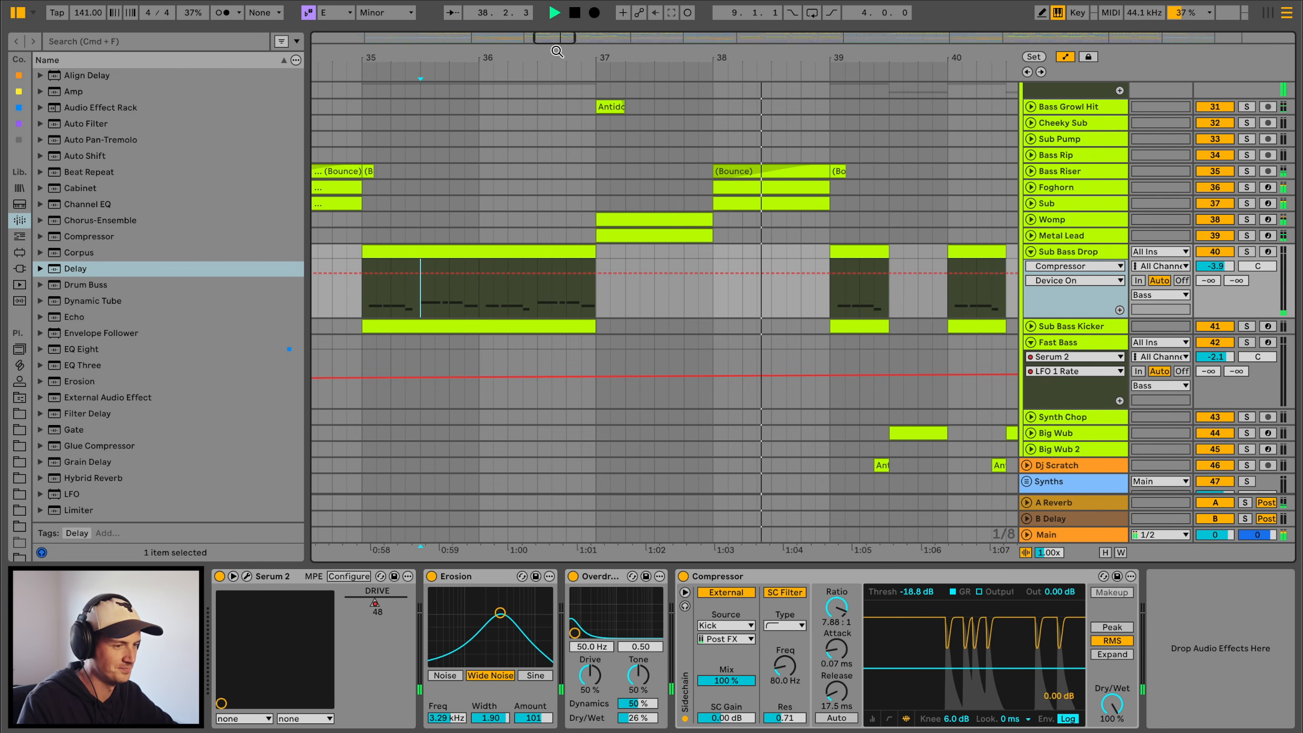
left_click_drag(586, 59, 579, 73)
scroll(651, 239, "right", 5)
scroll(652, 239, "down", 3)
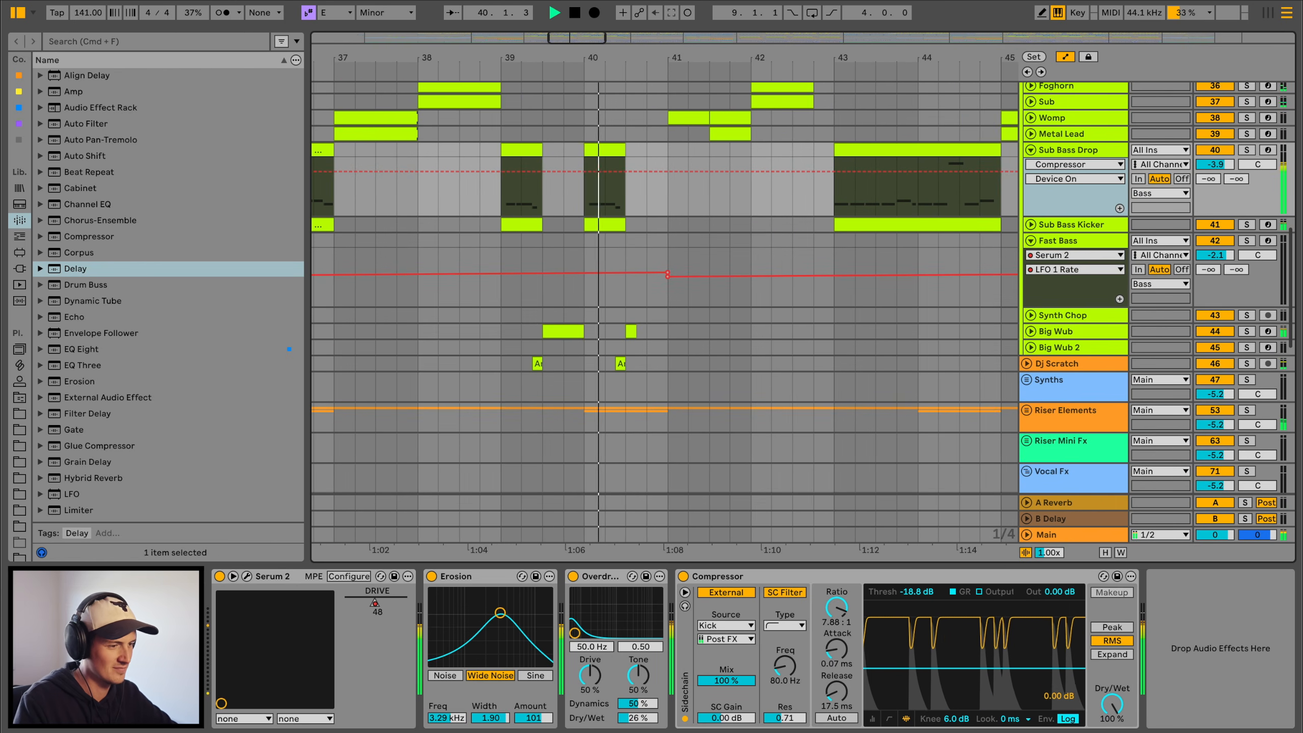
Delete the Womp clip in the first half of bar 41 and play the passage from bar 40
left_click_drag(674, 55, 674, 84)
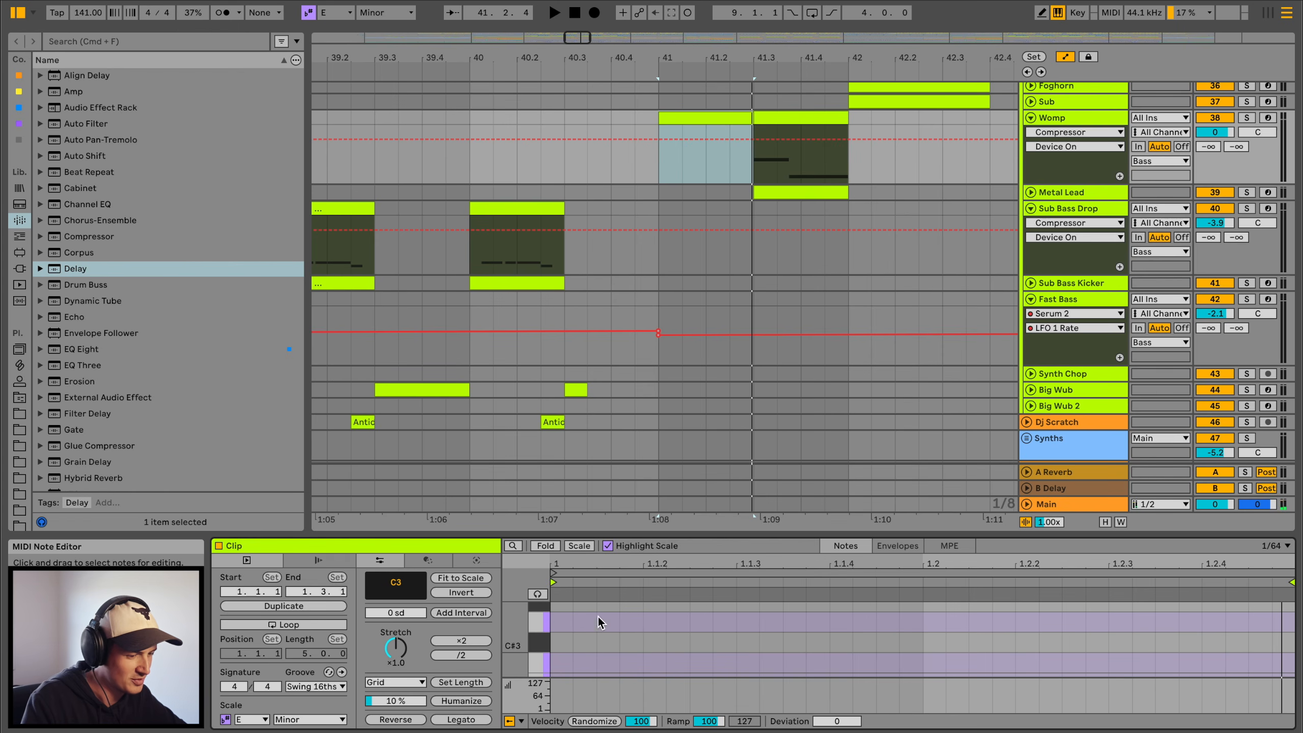
left_click(559, 626)
left_click(518, 66)
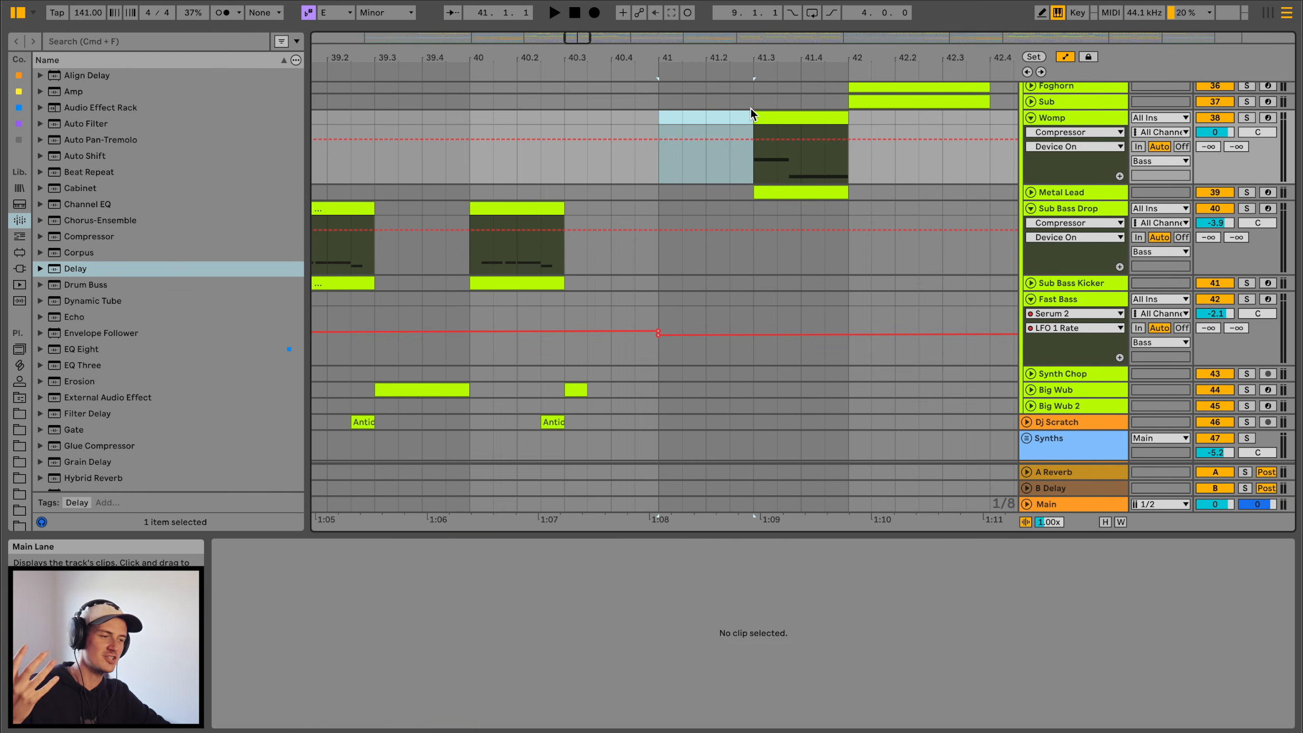
left_click(518, 120)
key("space")
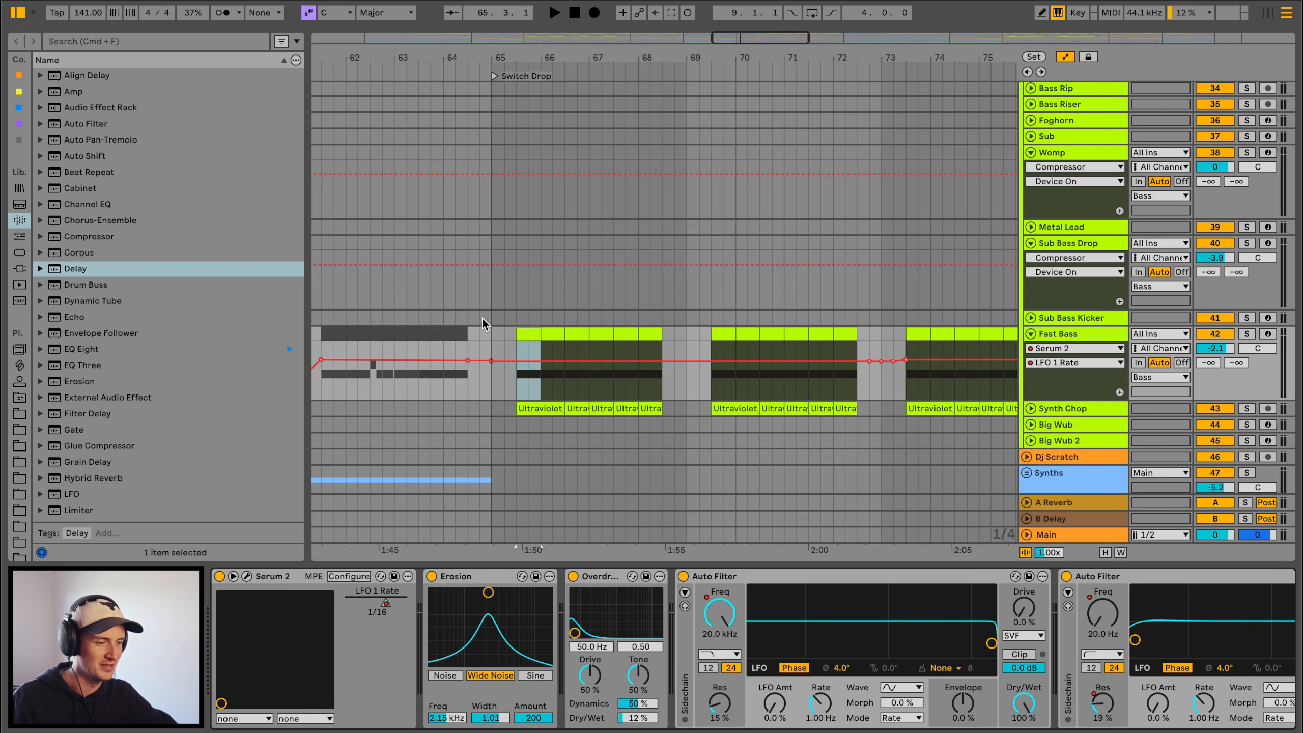
Play the Switch Drop from bar 65 and examine the Fast Bass clips with their LFO 1 Rate automation
left_click(490, 325)
key("space")
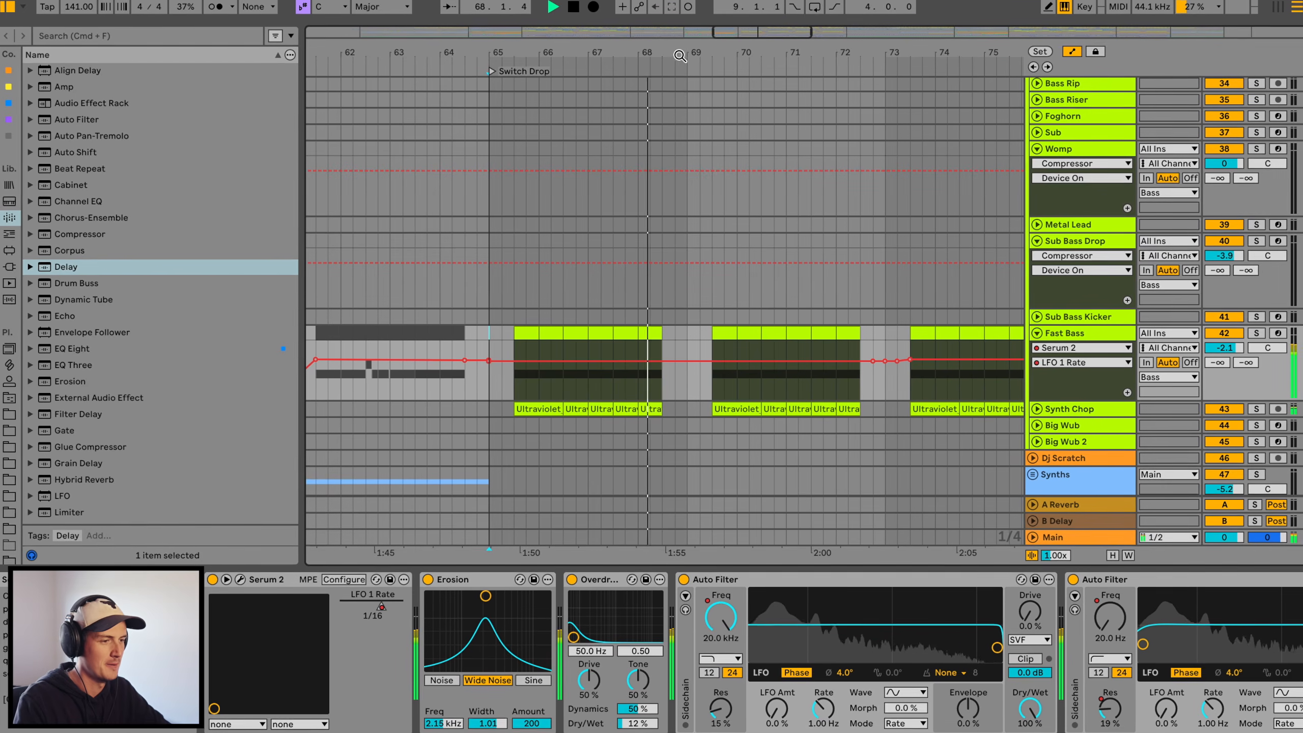
mouse_move(685, 52)
left_mouse_down()
mouse_move(686, 82)
mouse_move(685, 38)
left_mouse_up()
scroll(701, 113, "down", 3)
scroll(701, 113, "right", 2)
Set the LFO 1 rate of Fast Bass's Serum 2 to 1/32 and play the section from bar 69
left_click(567, 201)
key("space")
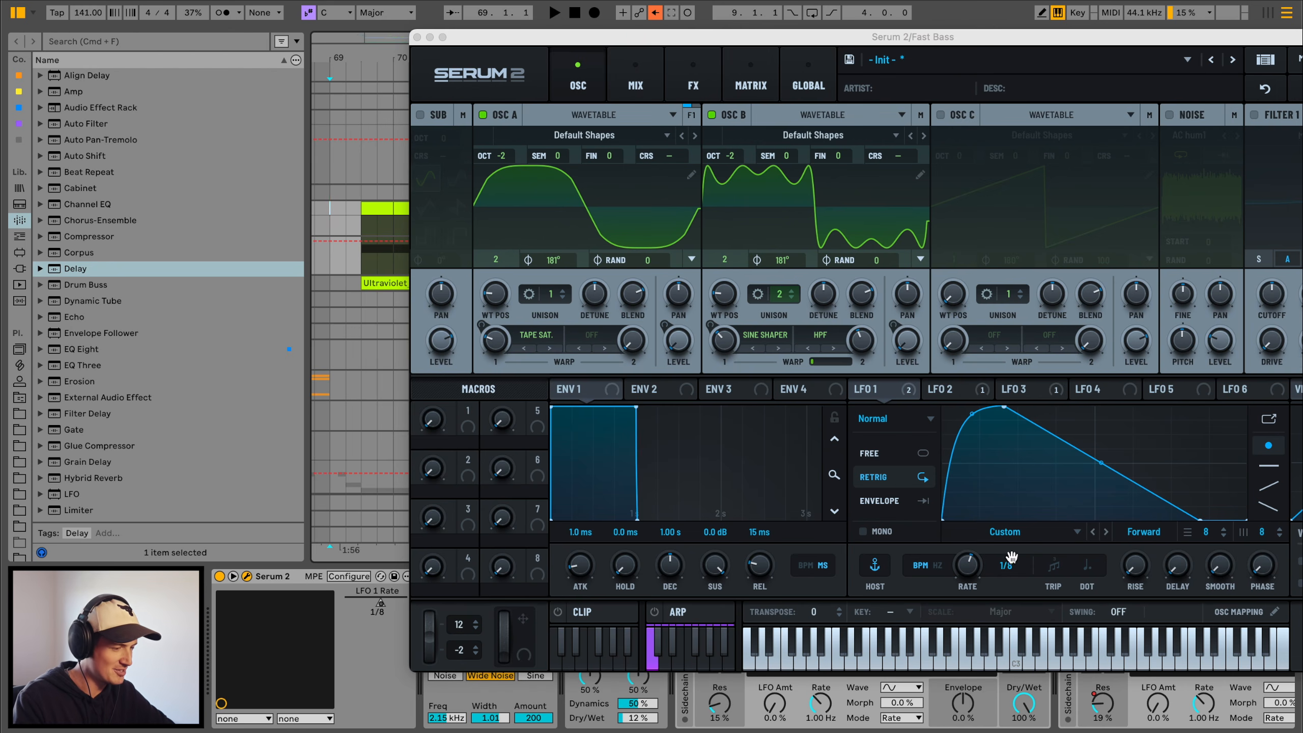
key("space")
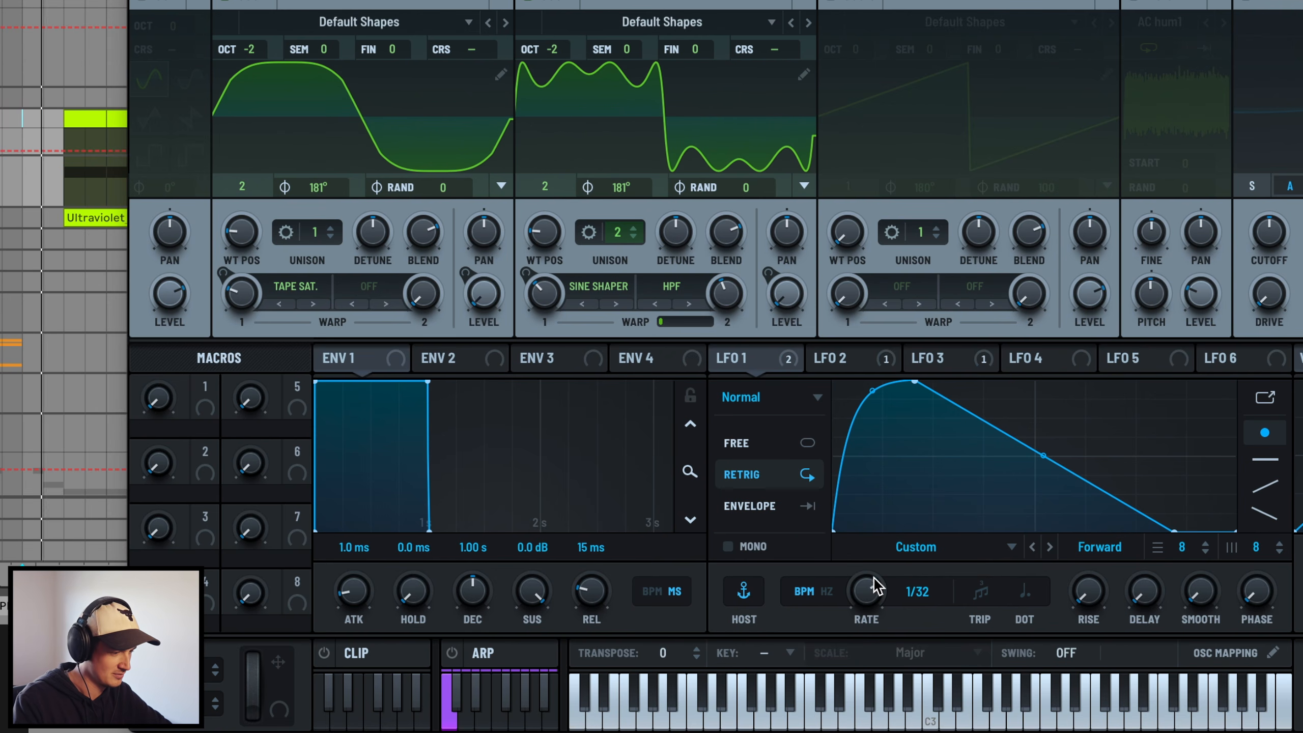
Set the LFO 1 rate of Fast Bass's Serum 2 to 1/4 and close the plugin window
left_click_drag(873, 576, 874, 578)
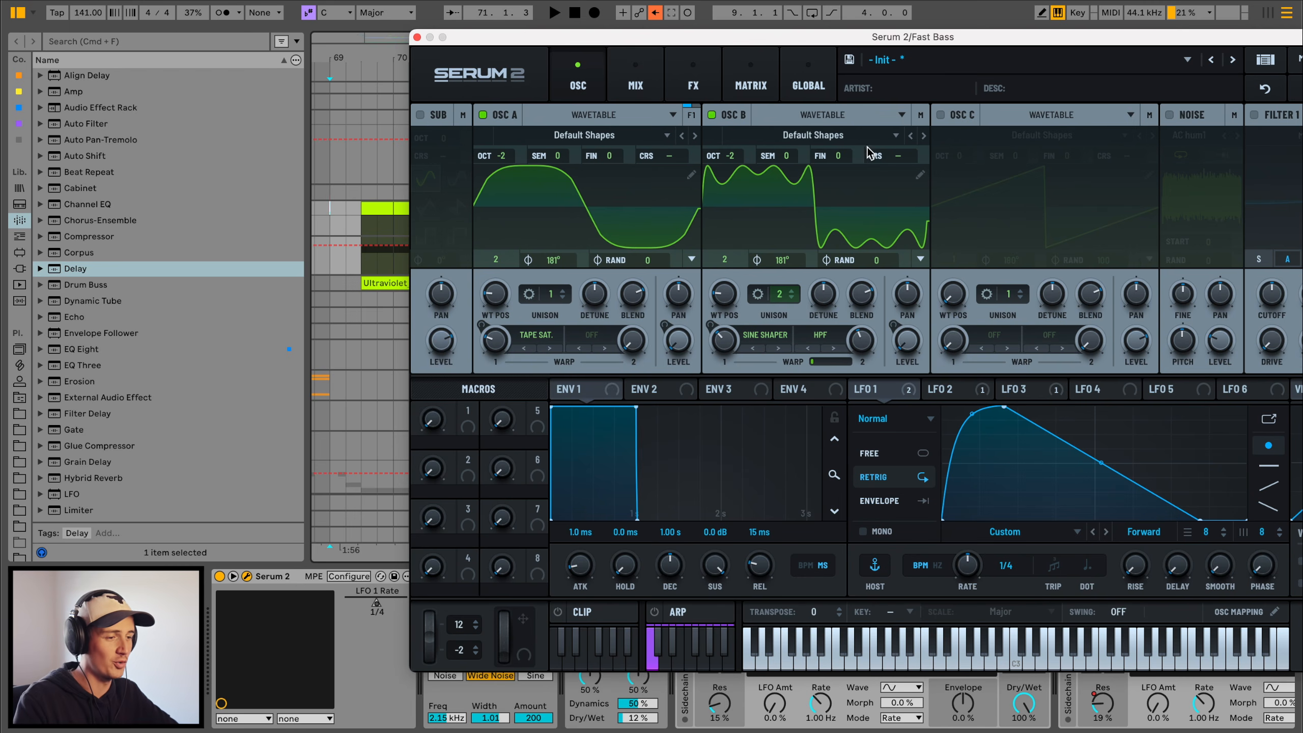
left_click(417, 38)
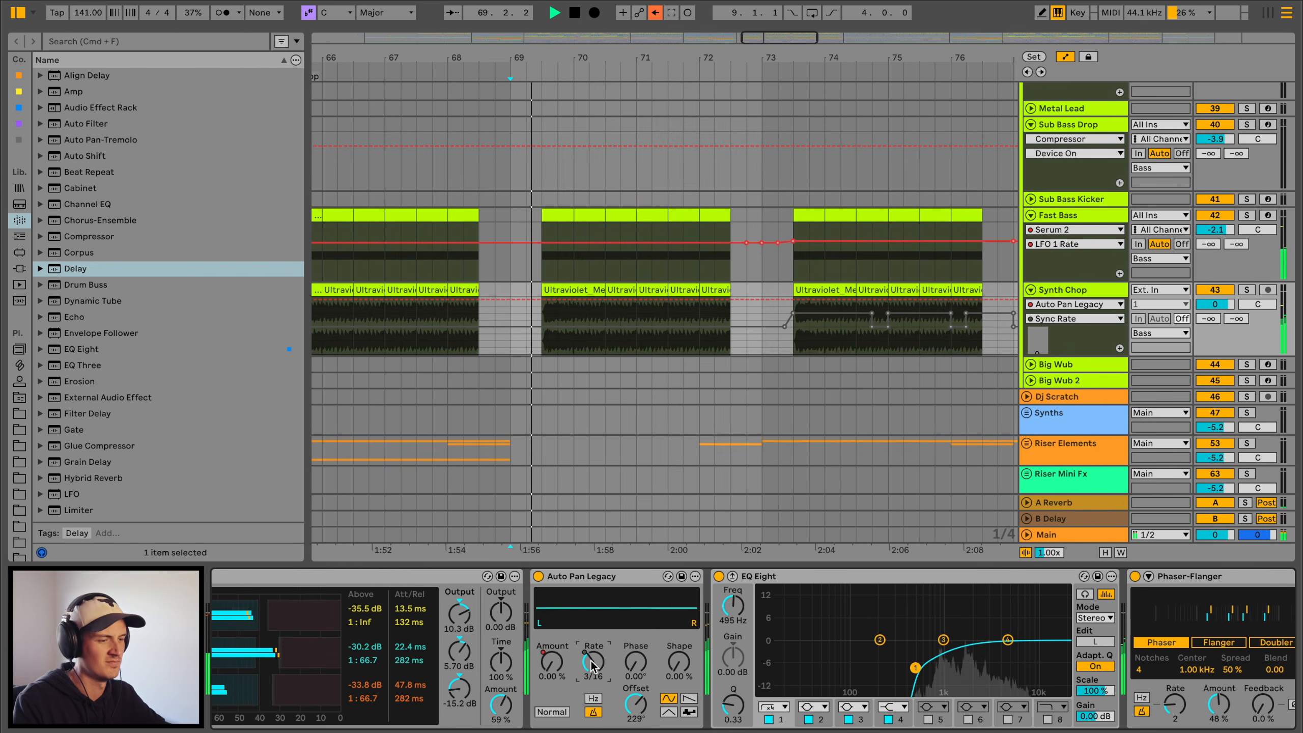
Examine the Auto Pan Legacy rate on Synth Chop and play its chopped passage from bar 69
left_click_drag(594, 683, 594, 675)
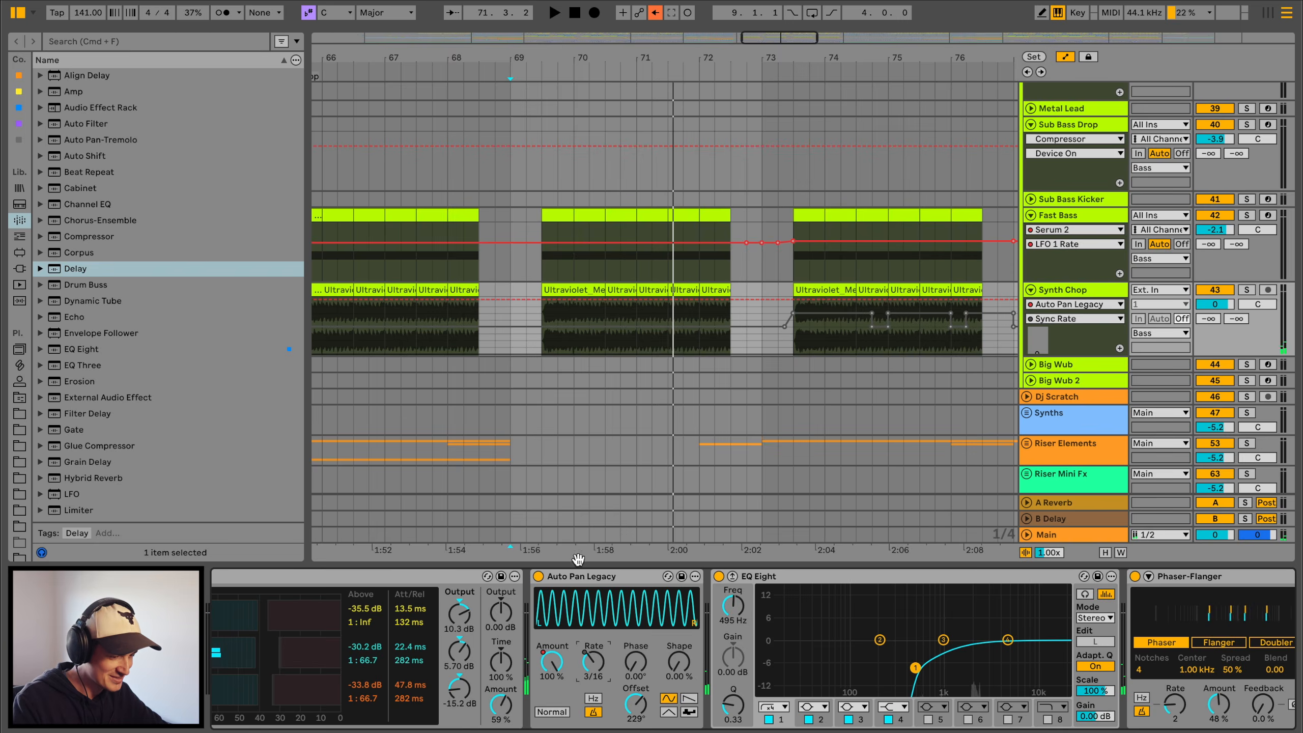
key("space")
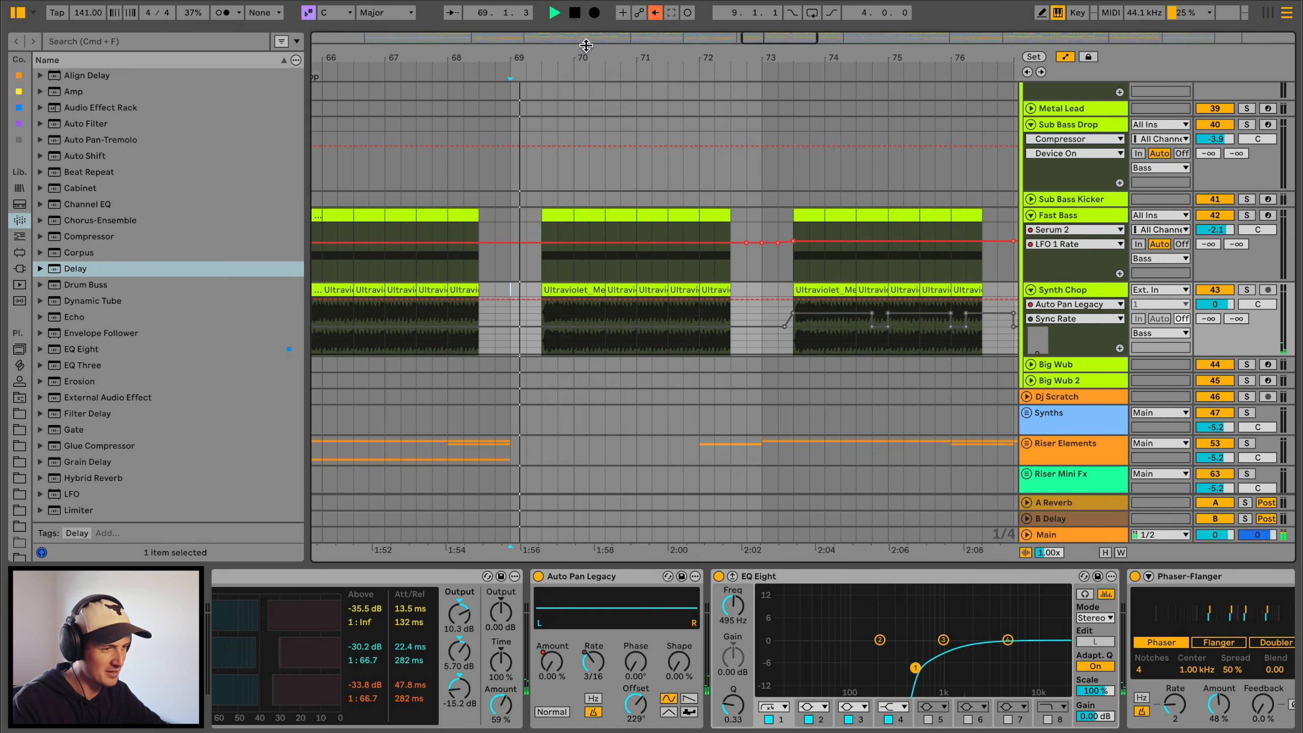
Compare the Sub Bass Drop and Sub Bass Kicker clips at bar 35, playing Sub Bass Drop soloed and viewing its Serum 2 patch
left_click_drag(586, 45, 589, 52)
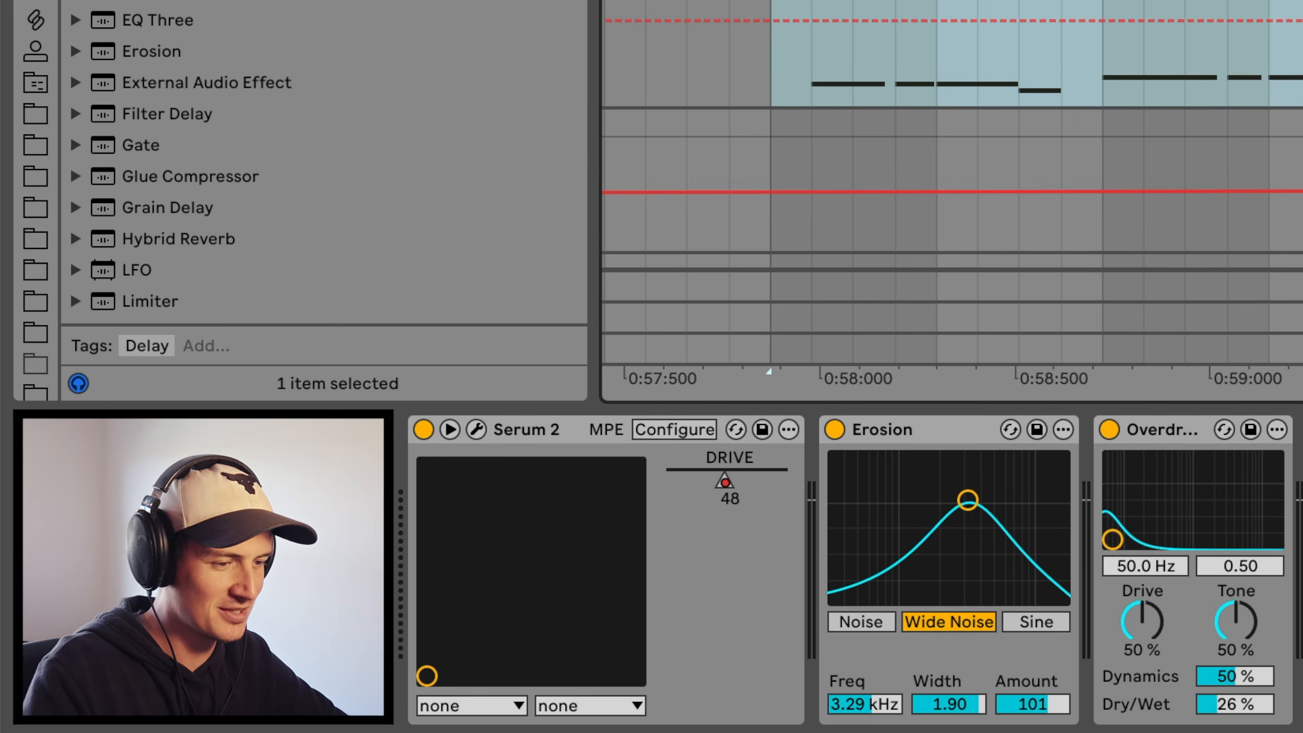
left_click(570, 270)
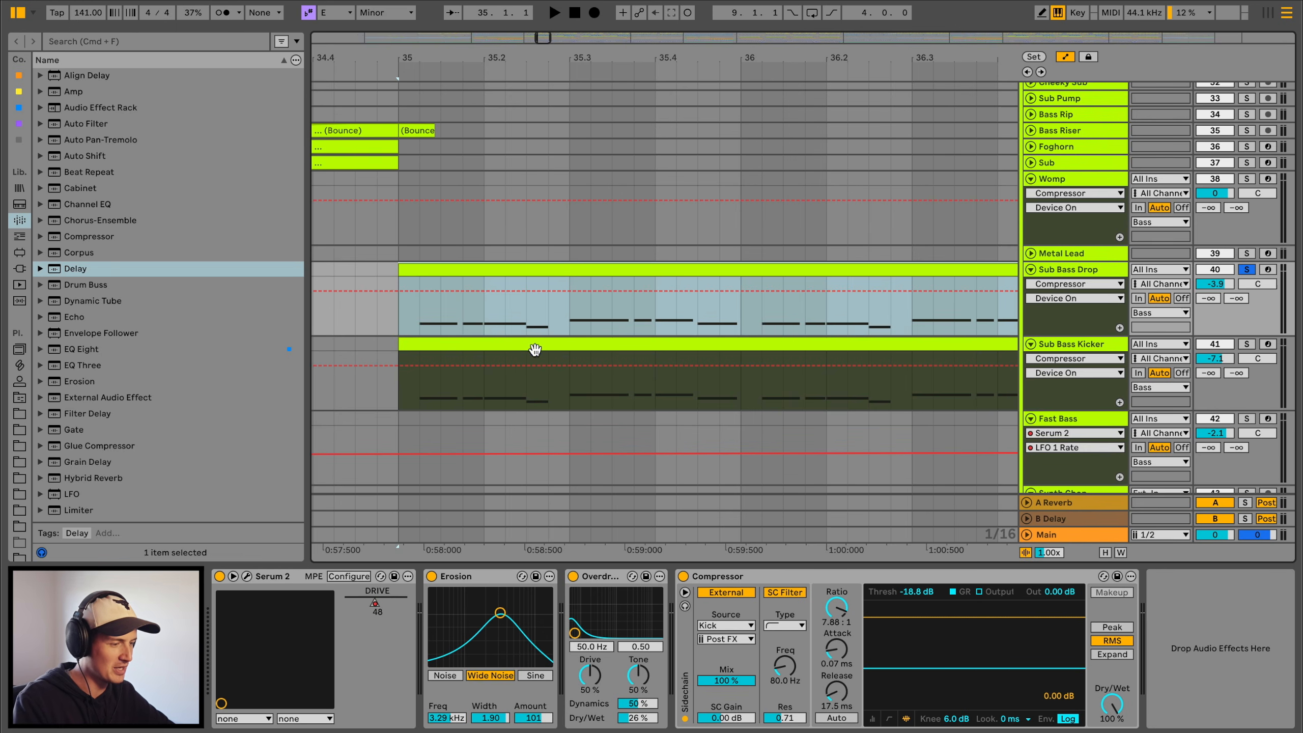
left_click(536, 345)
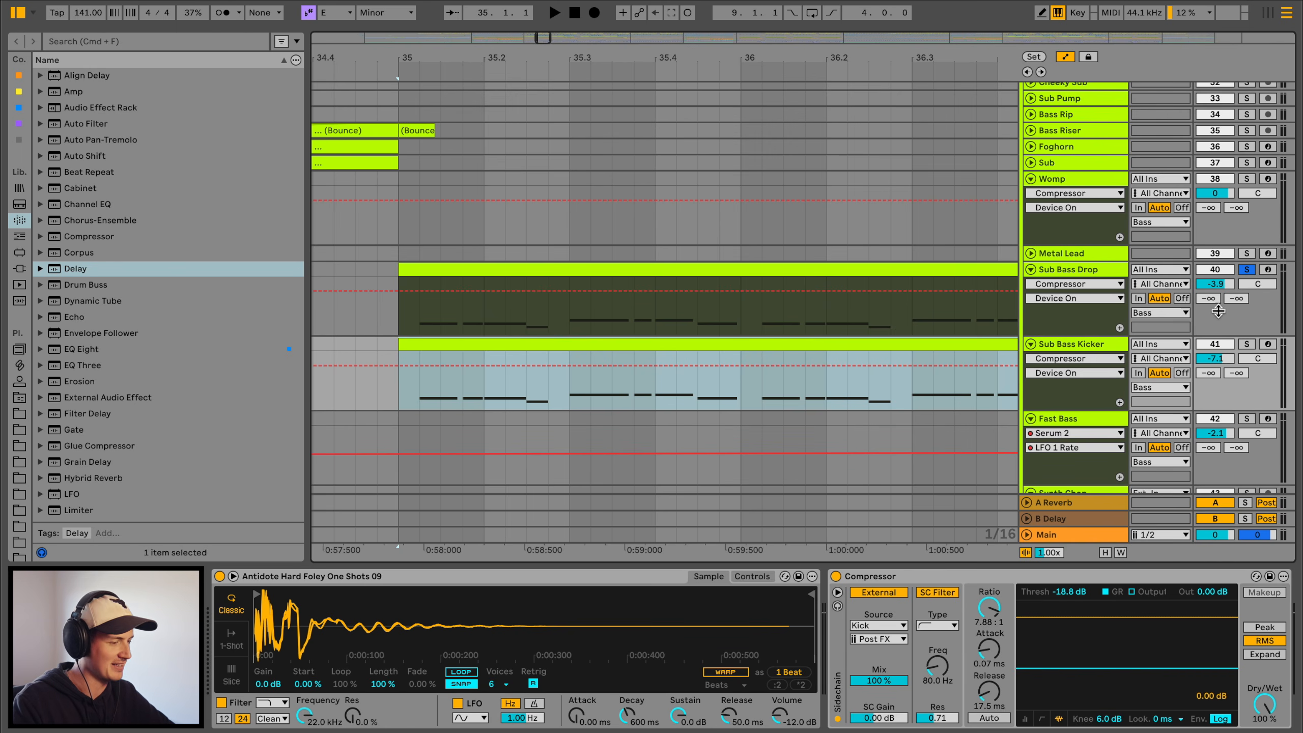
left_click(438, 268)
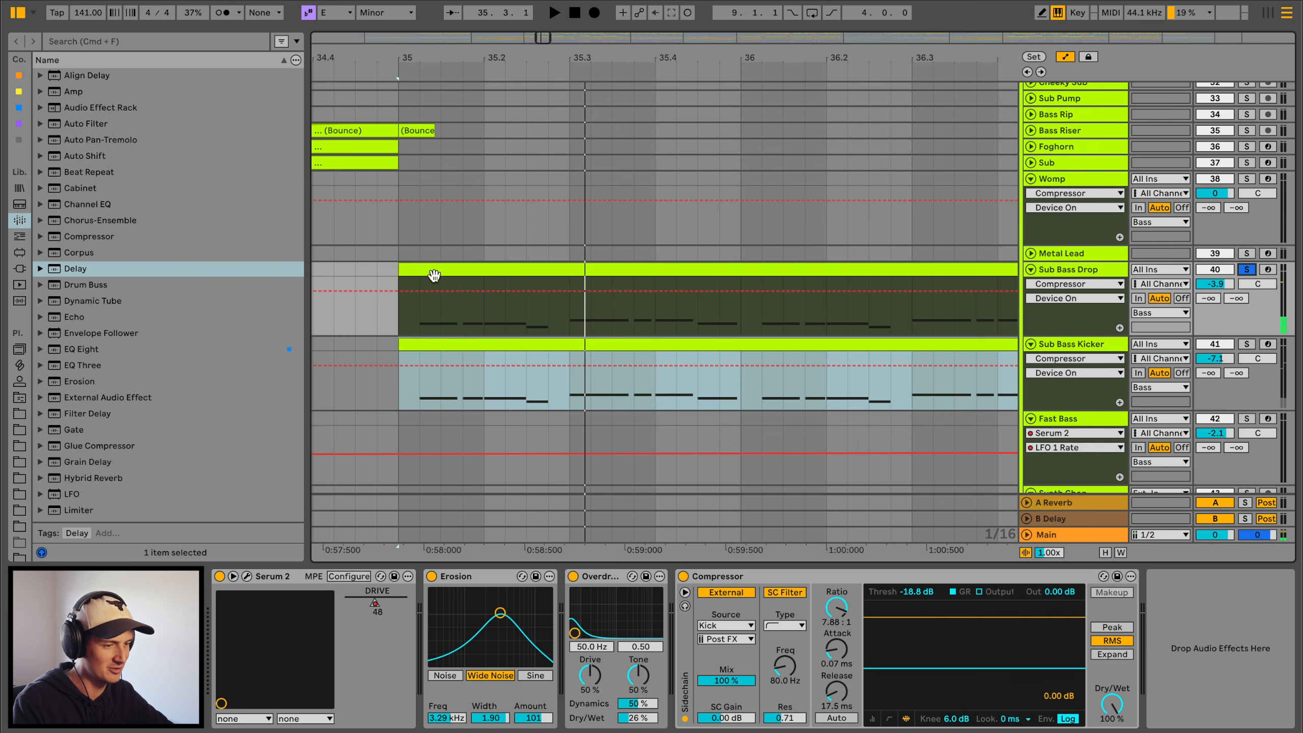
key("space")
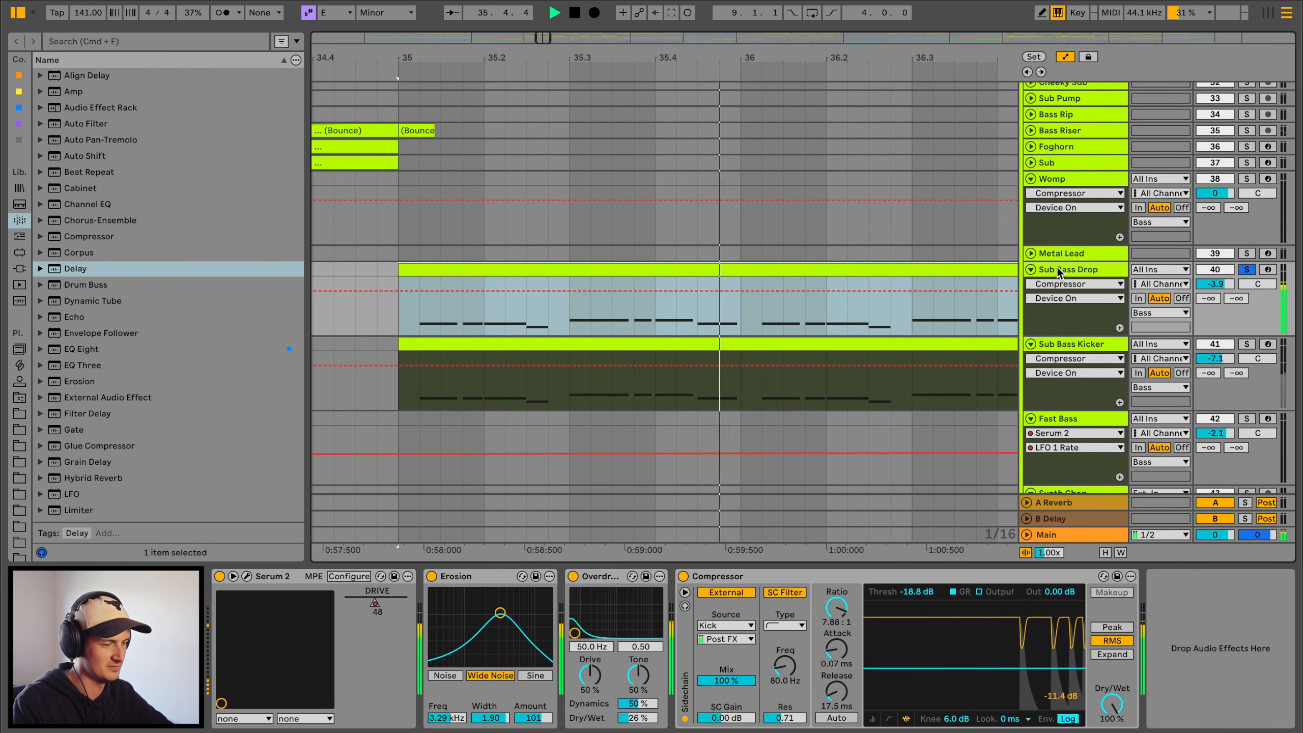
key("space")
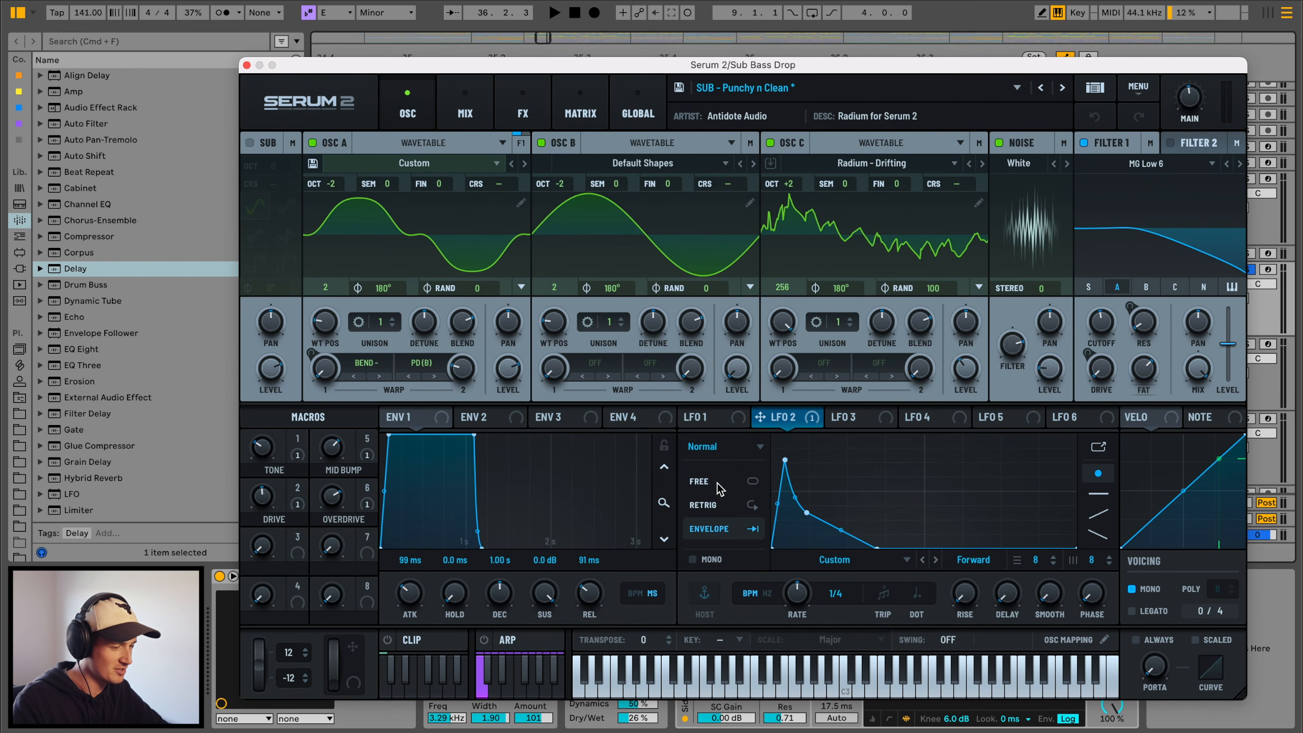
left_click(246, 66)
key("space")
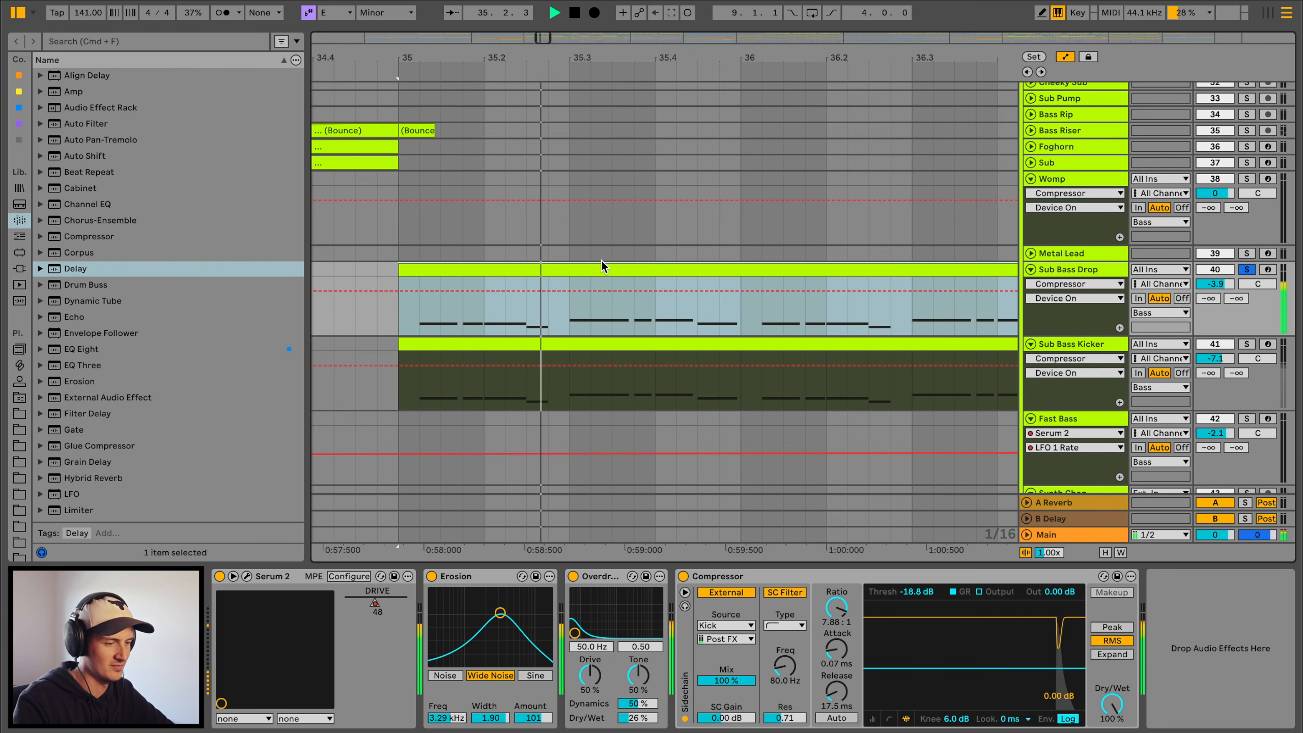
Solo Sub Bass Kicker, search the browser for "hard foley" samples and play the layer from bar 35
left_click(405, 347)
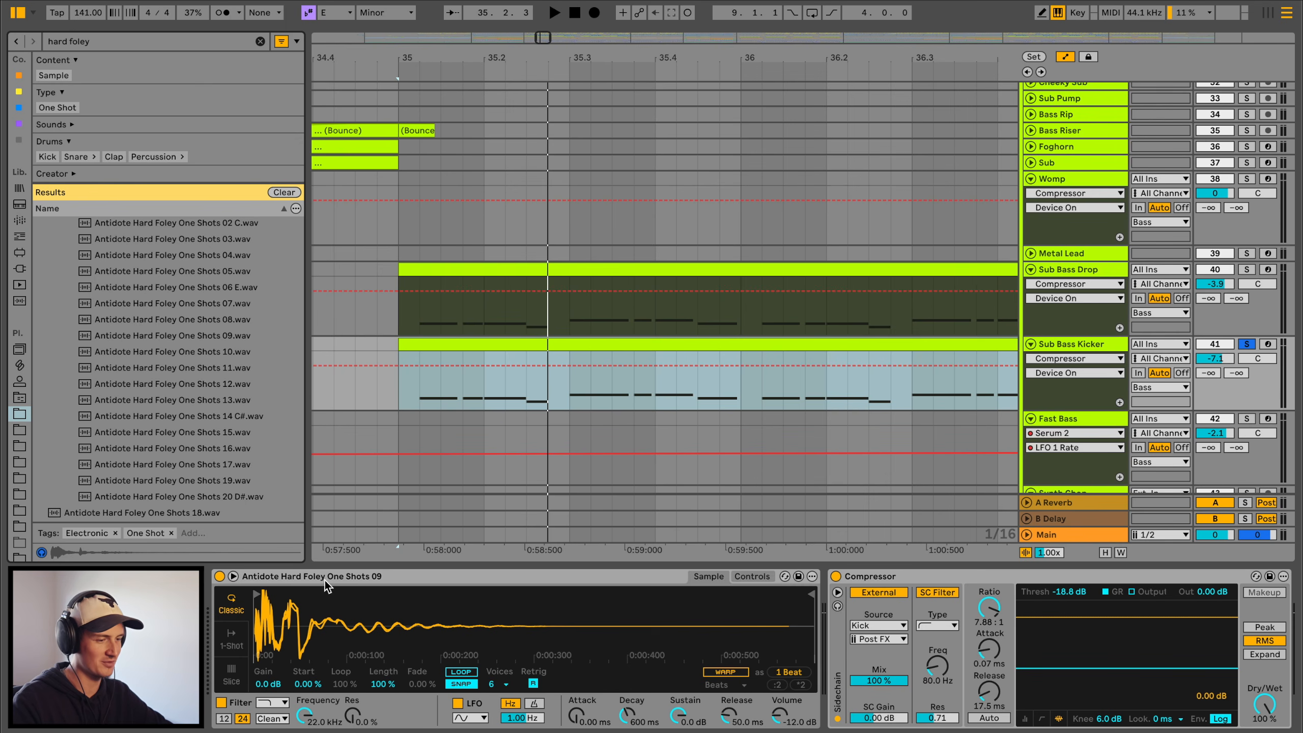
key("space")
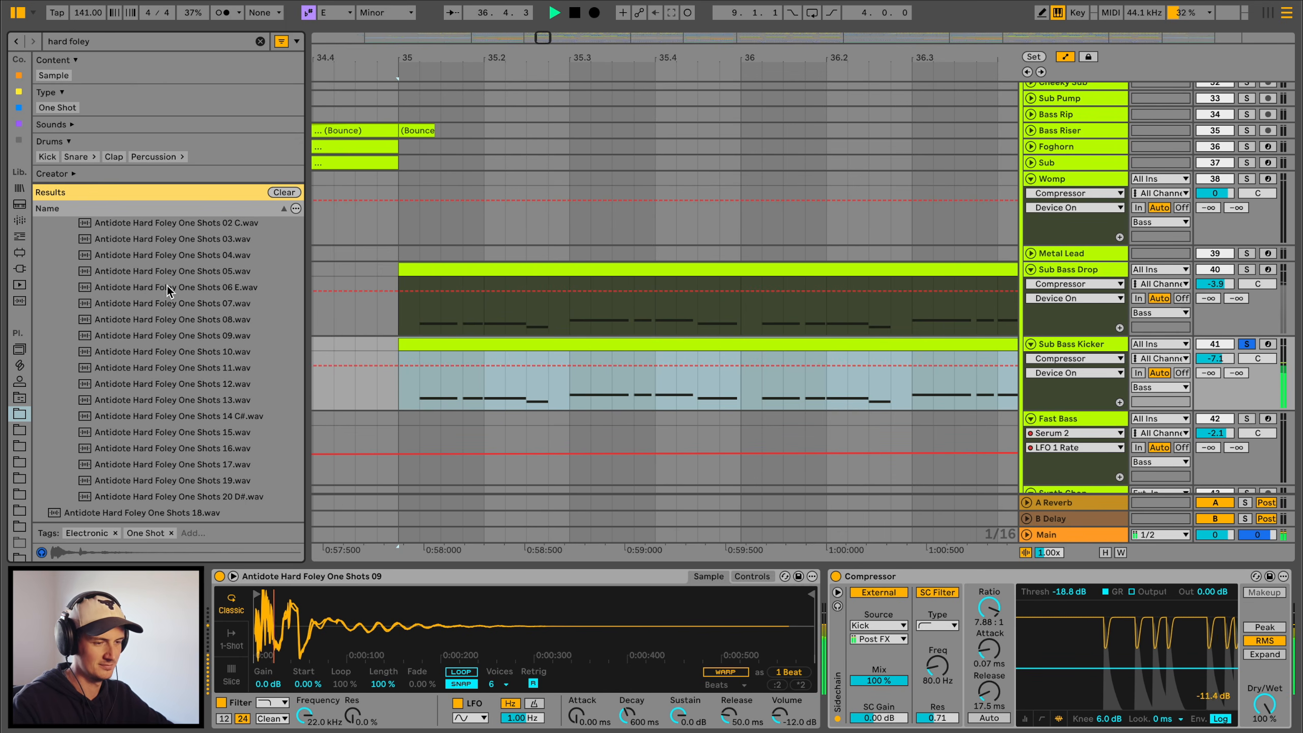
Insert a MIDI track below Sub Bass Drop, copy its clip there and load Antidote Hard Foley One Shots 09.wav into a Simpler
left_click(1056, 269)
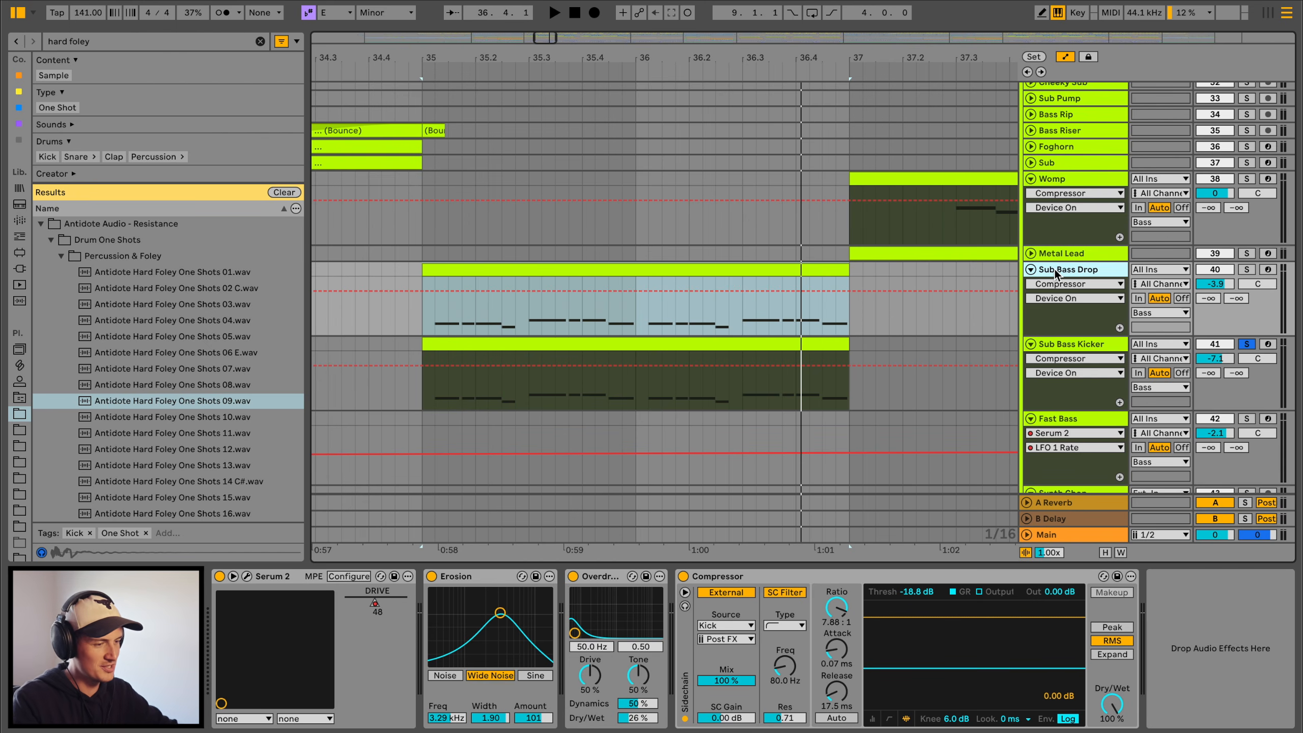
key("ctrl+shift+t")
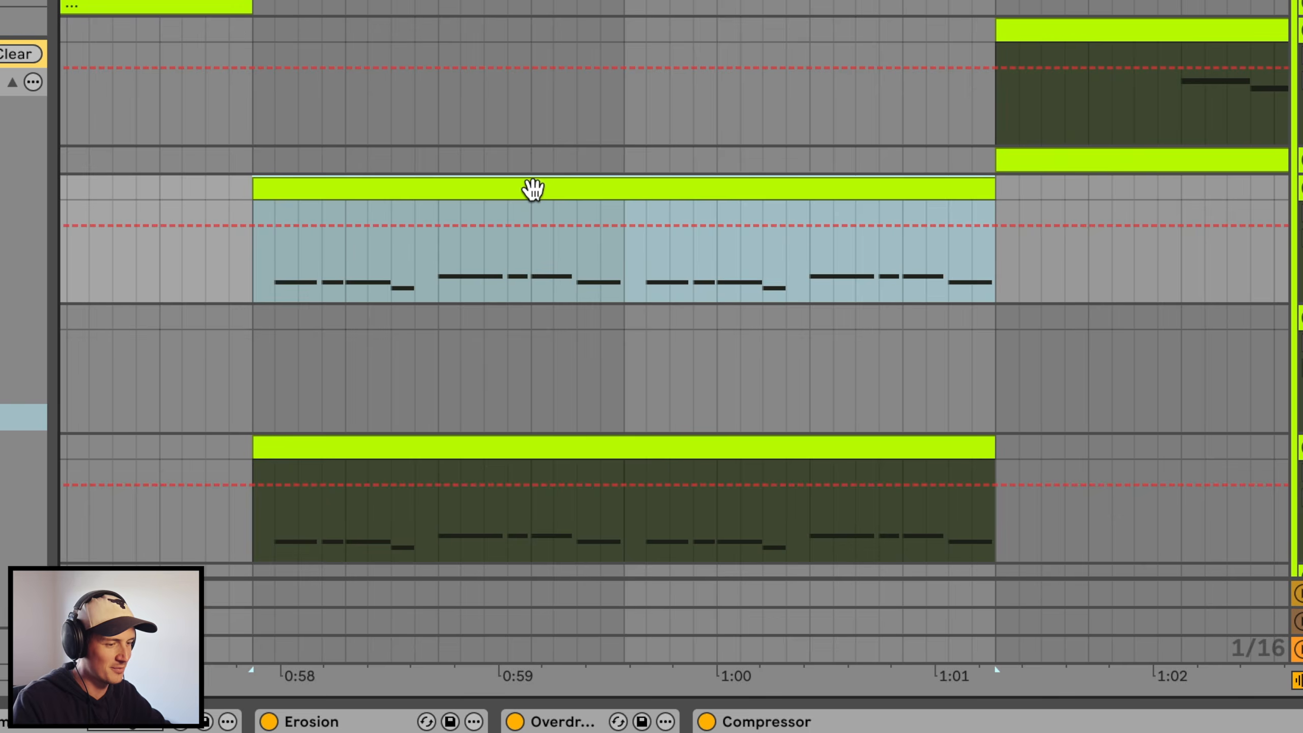
left_click_drag(583, 269, 586, 354, "ctrl")
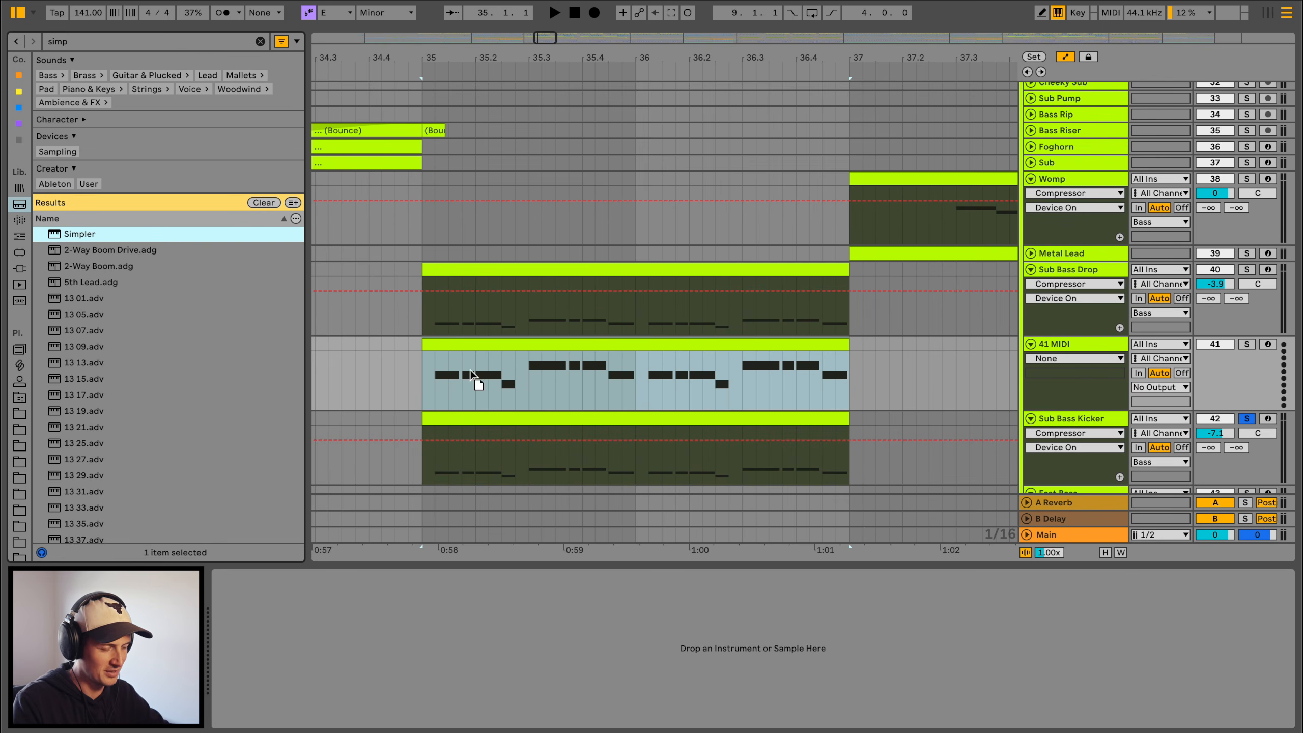
key("Return")
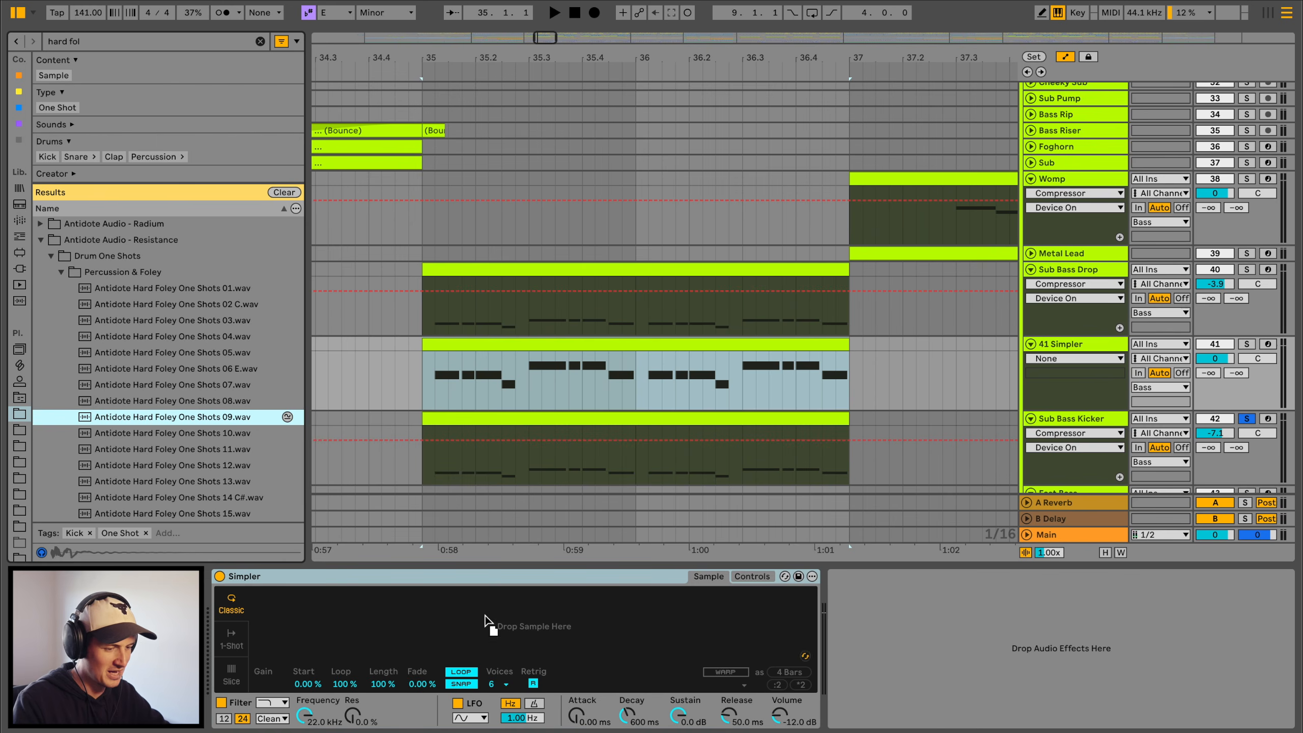
left_click_drag(485, 621, 486, 622)
Solo Sub Bass Kicker together with Sub Bass Drop and raise the kicker's track volume to -0.3 dB
left_click(1249, 343)
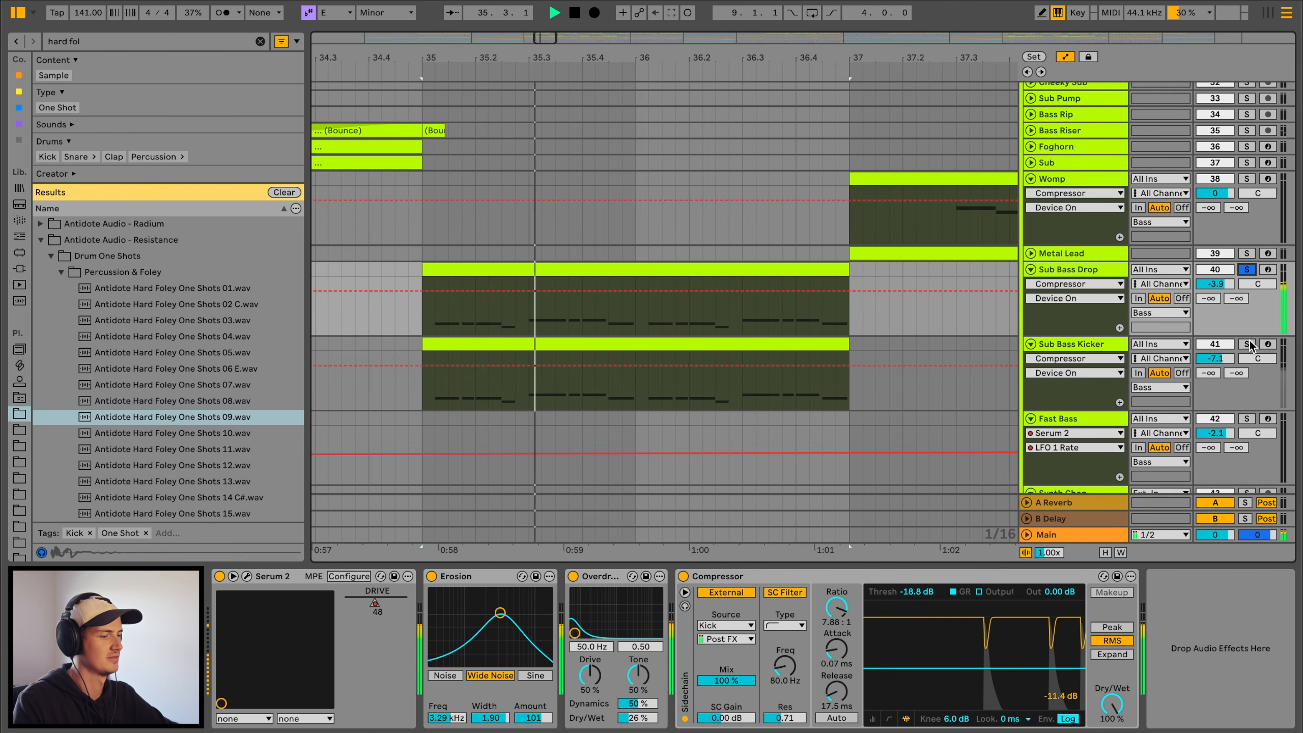
left_click(1247, 345)
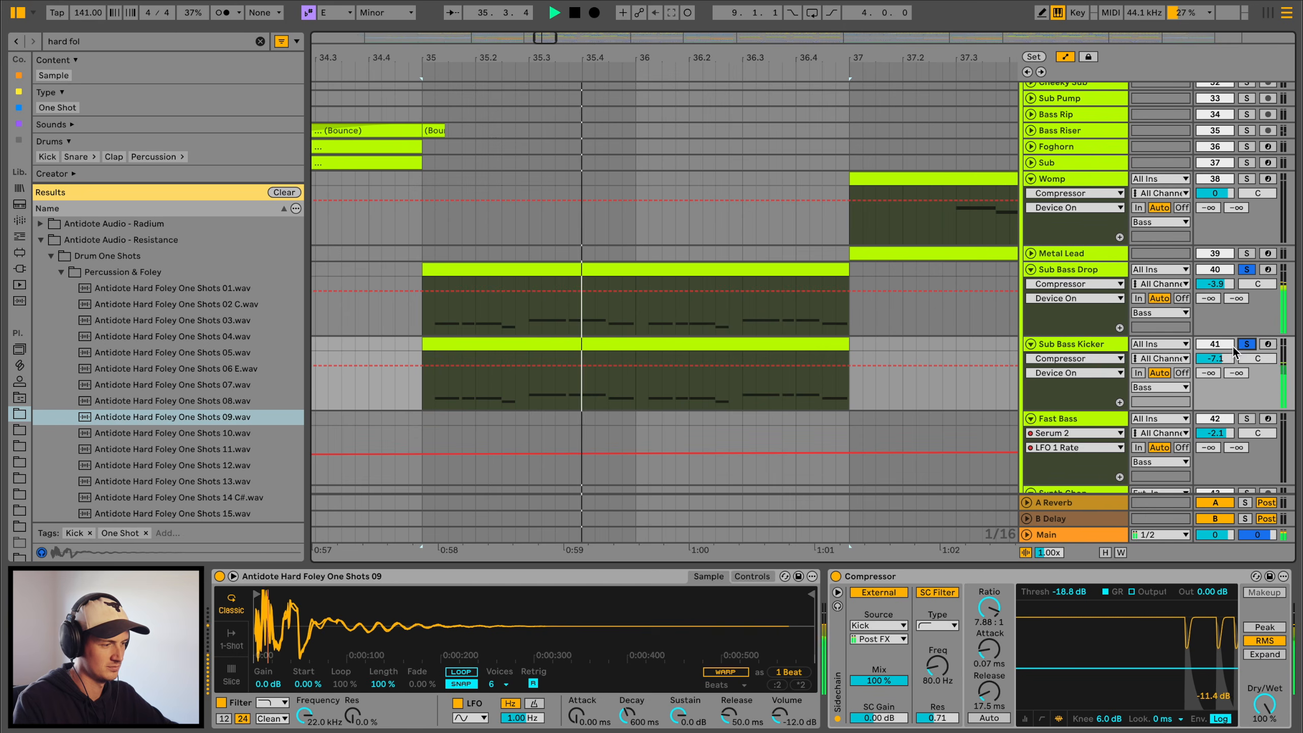
left_click(1219, 359)
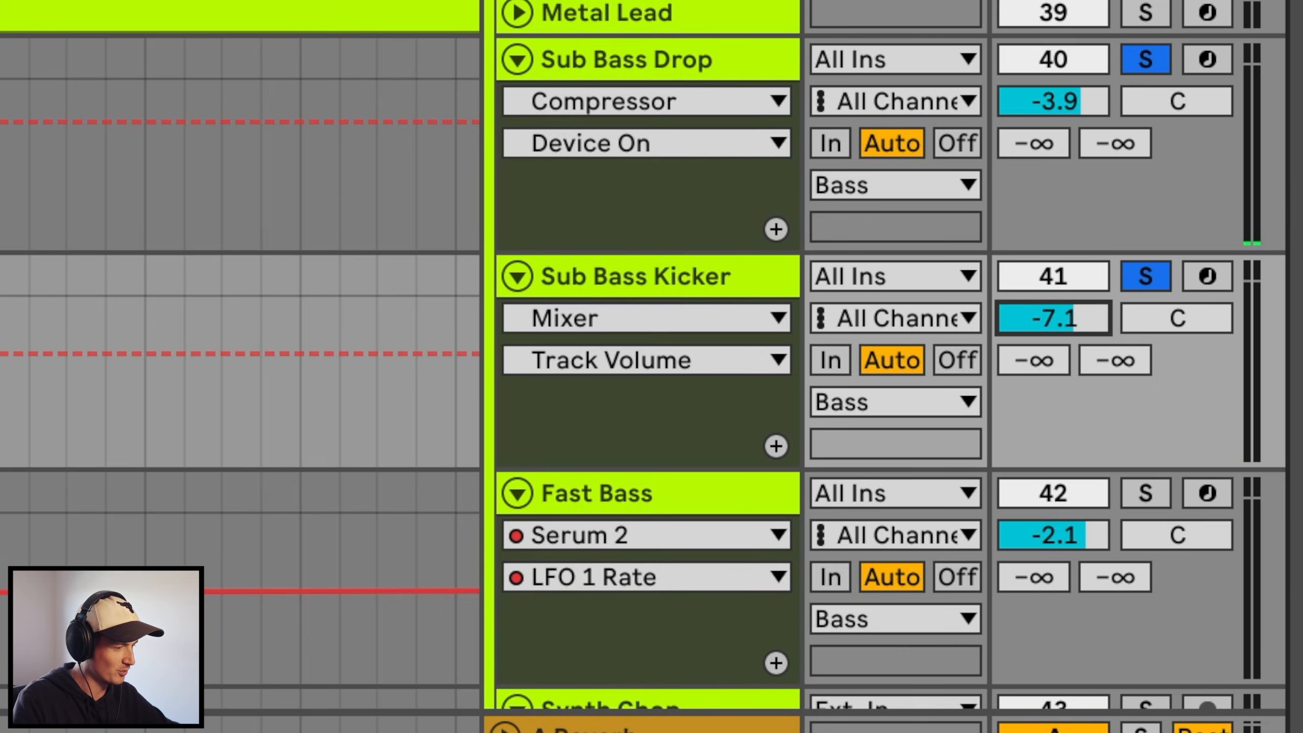
left_click_drag(1219, 359, 1218, 318)
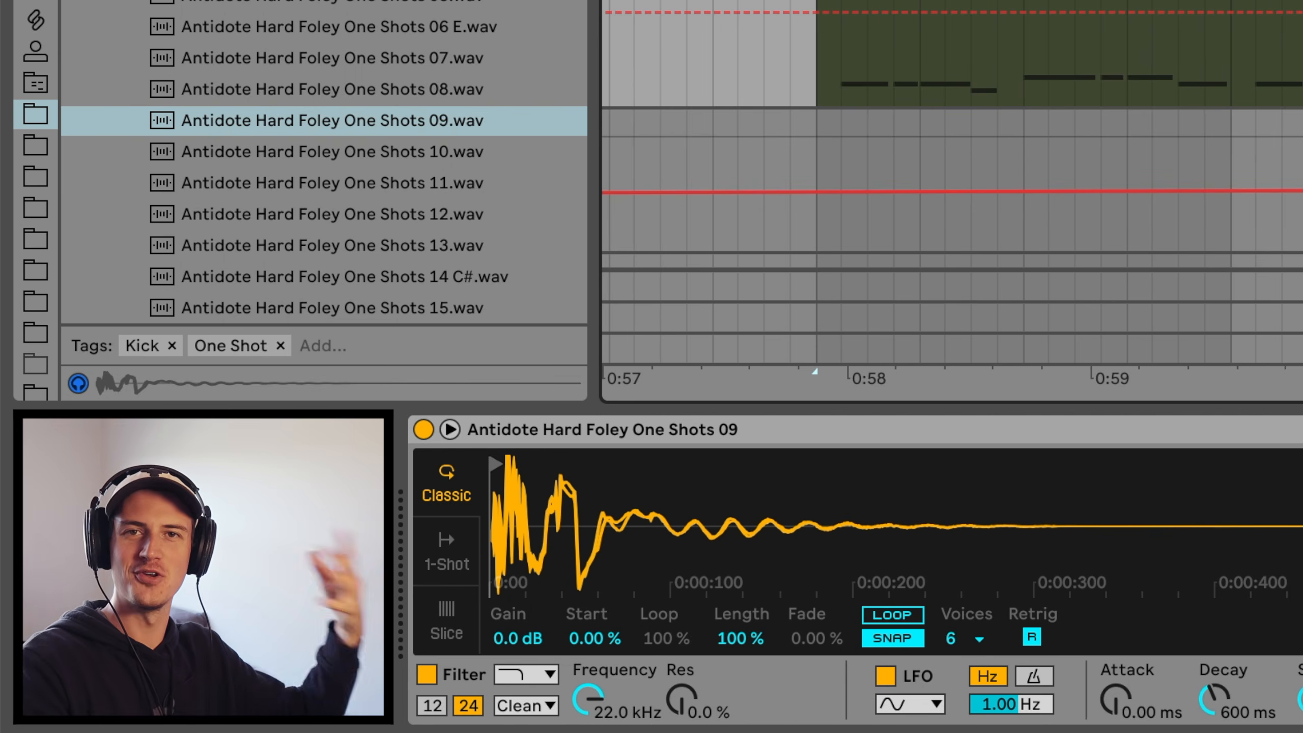
Switch the Sub Bass Kicker Simpler's filter to high-pass and set its cutoff frequency to 160 Hz
left_click(526, 674)
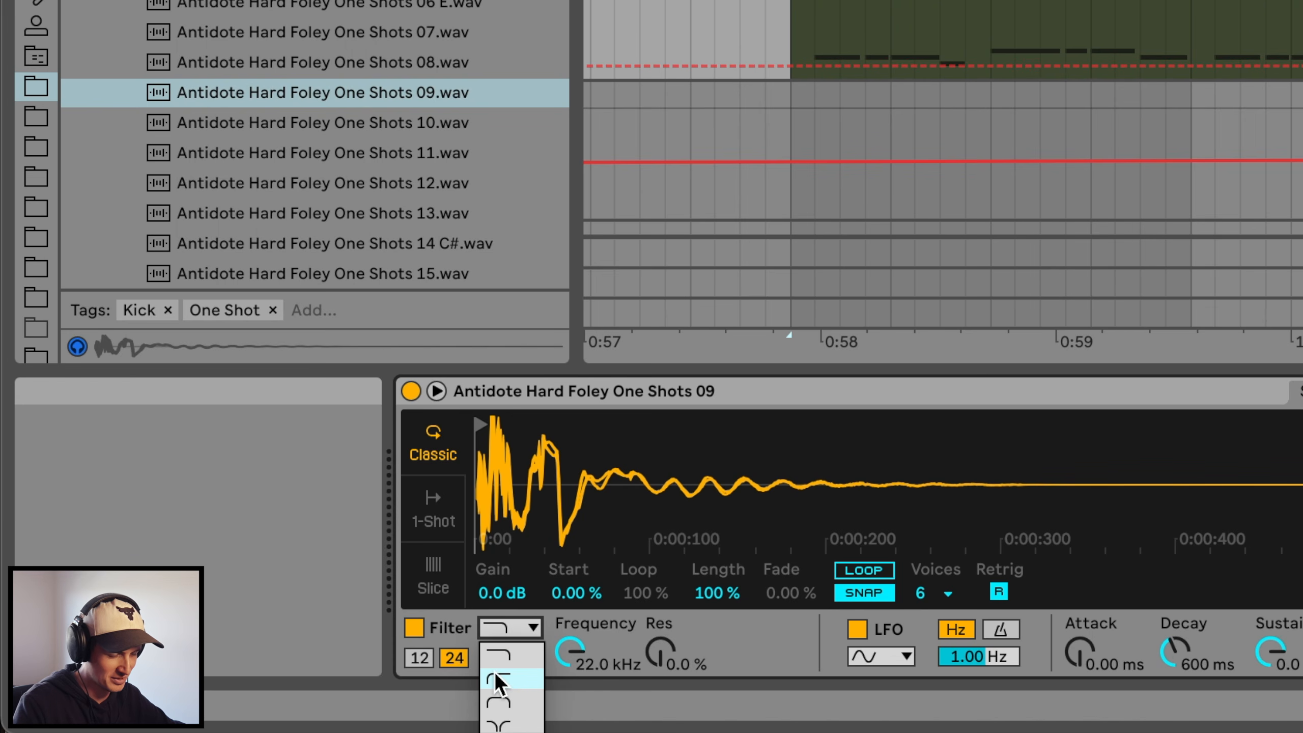
left_click(497, 680)
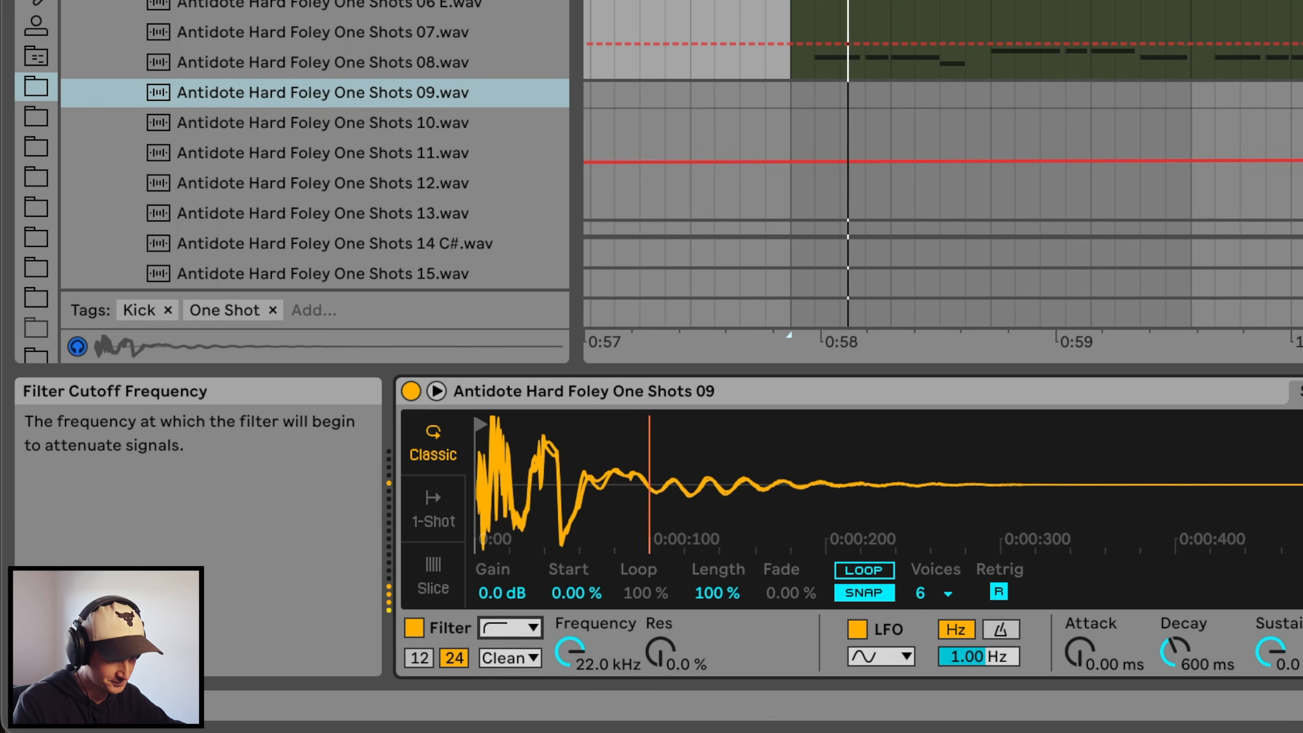
left_click_drag(570, 652, 569, 698)
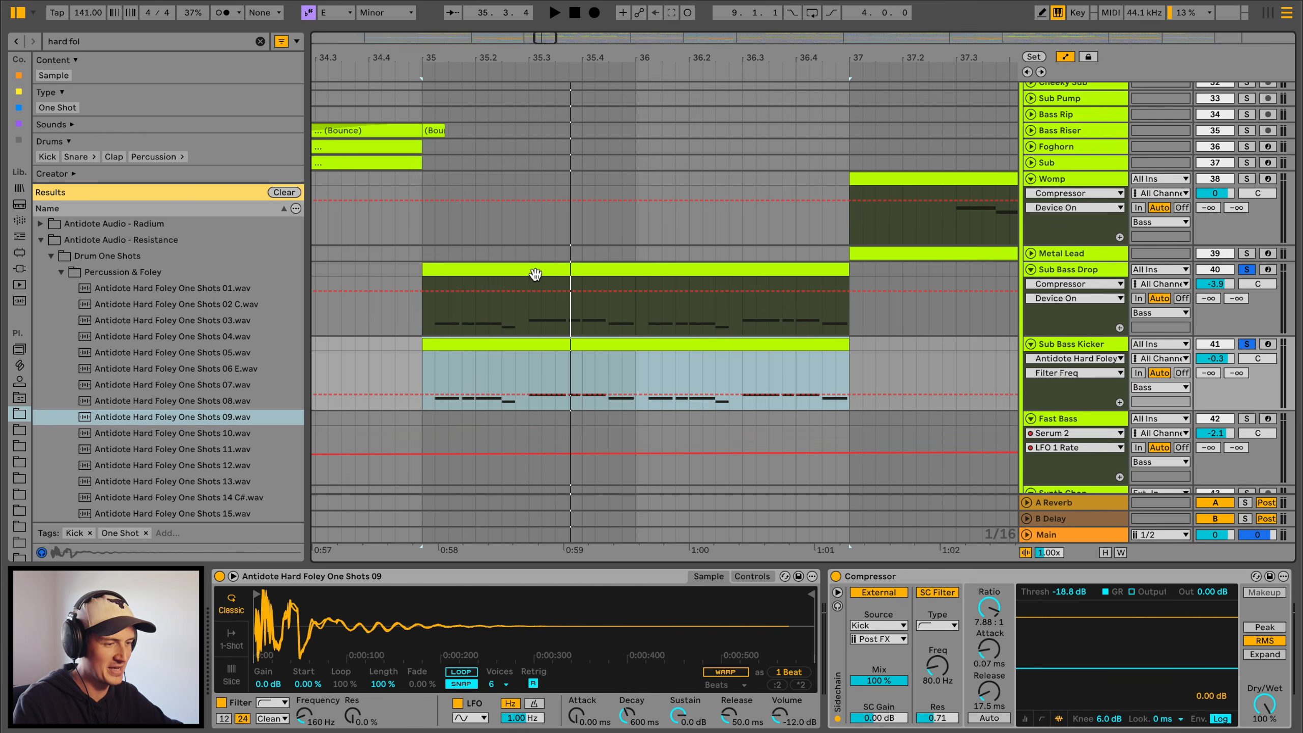
Play the full mix from bar 35, comparing Sub Bass Kicker deactivated and activated
left_click(535, 274)
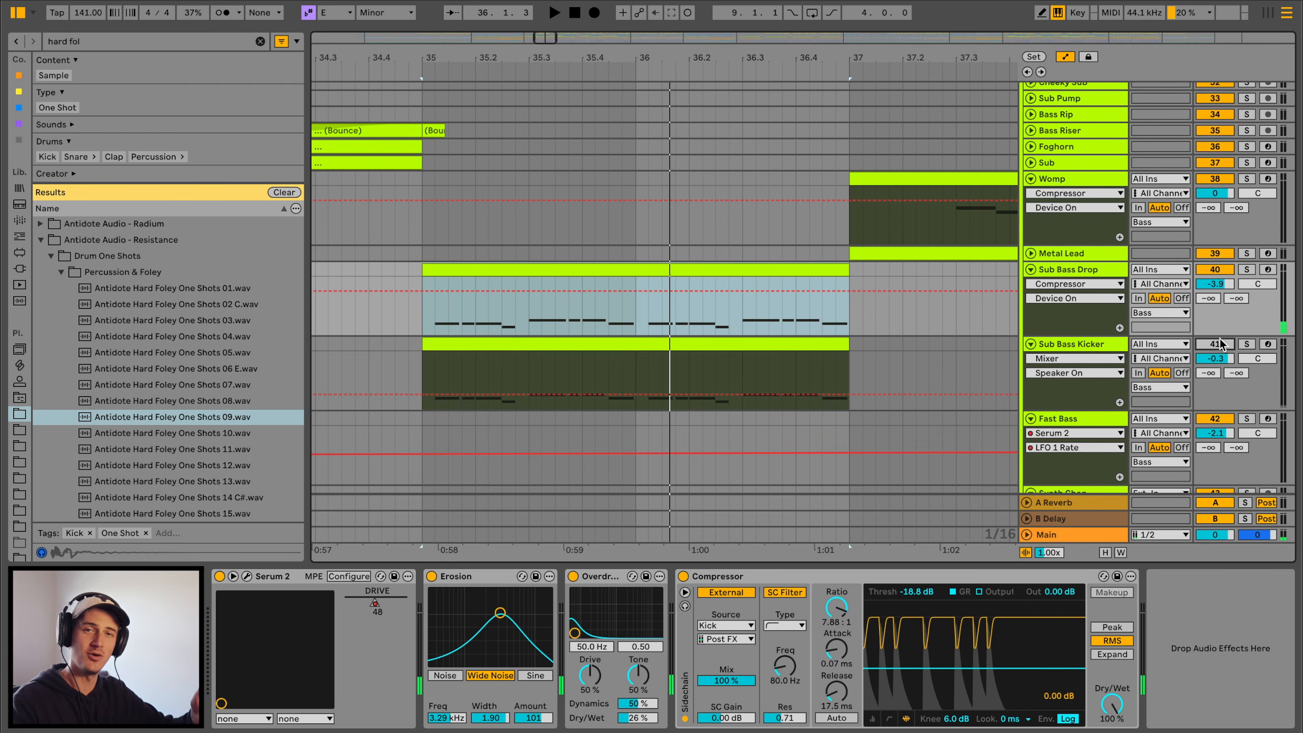
key("space")
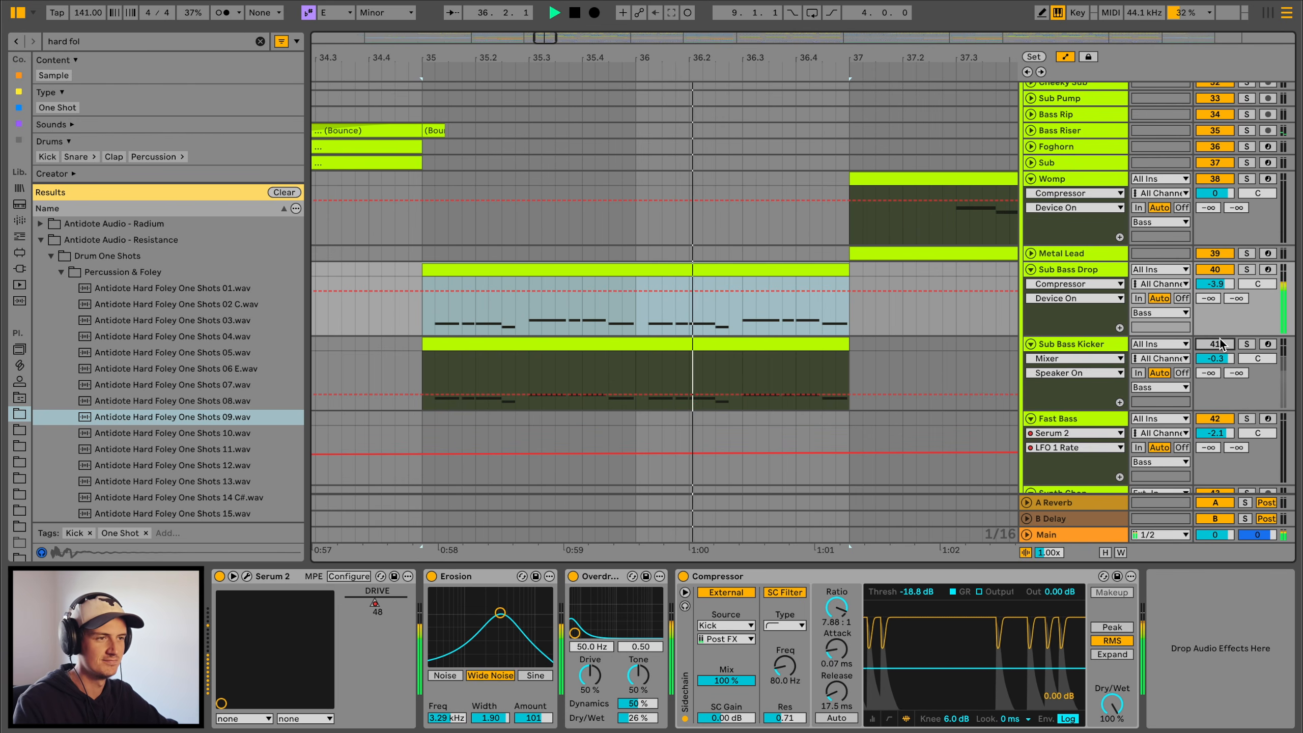
left_click(1220, 341)
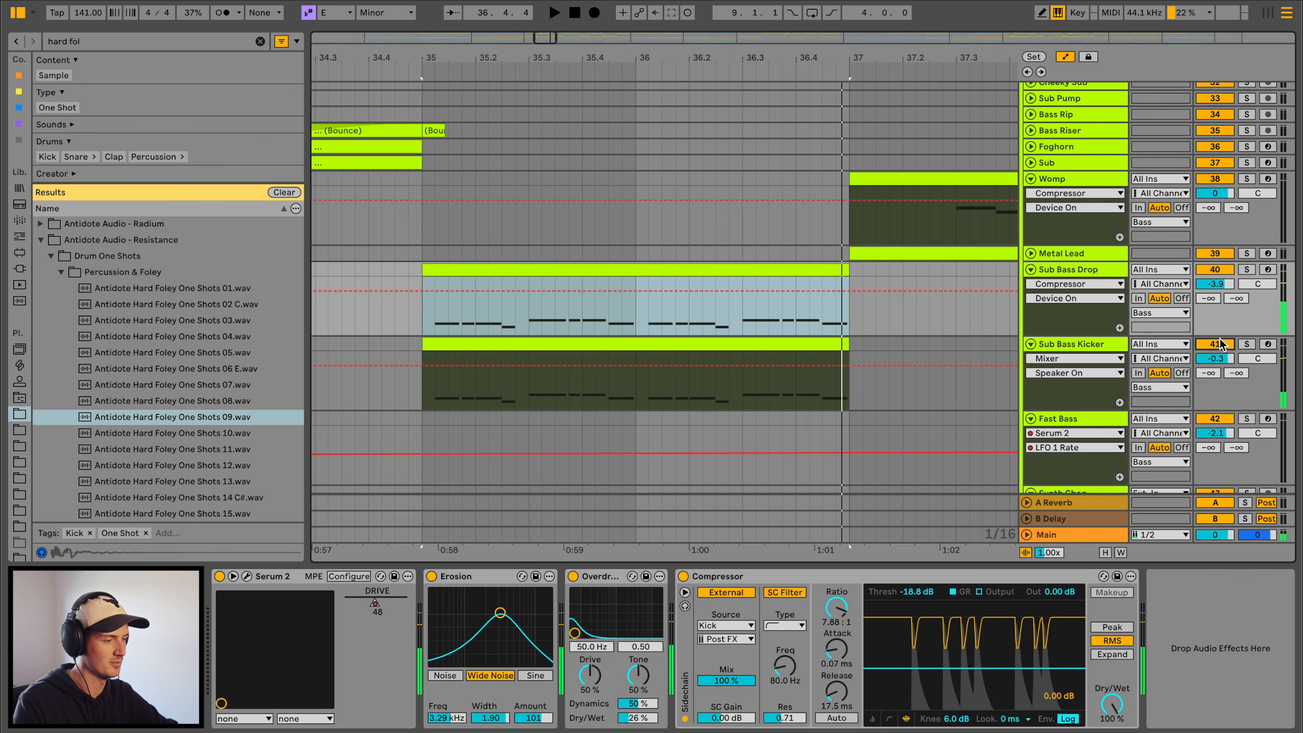
key("space")
left_click(1217, 359)
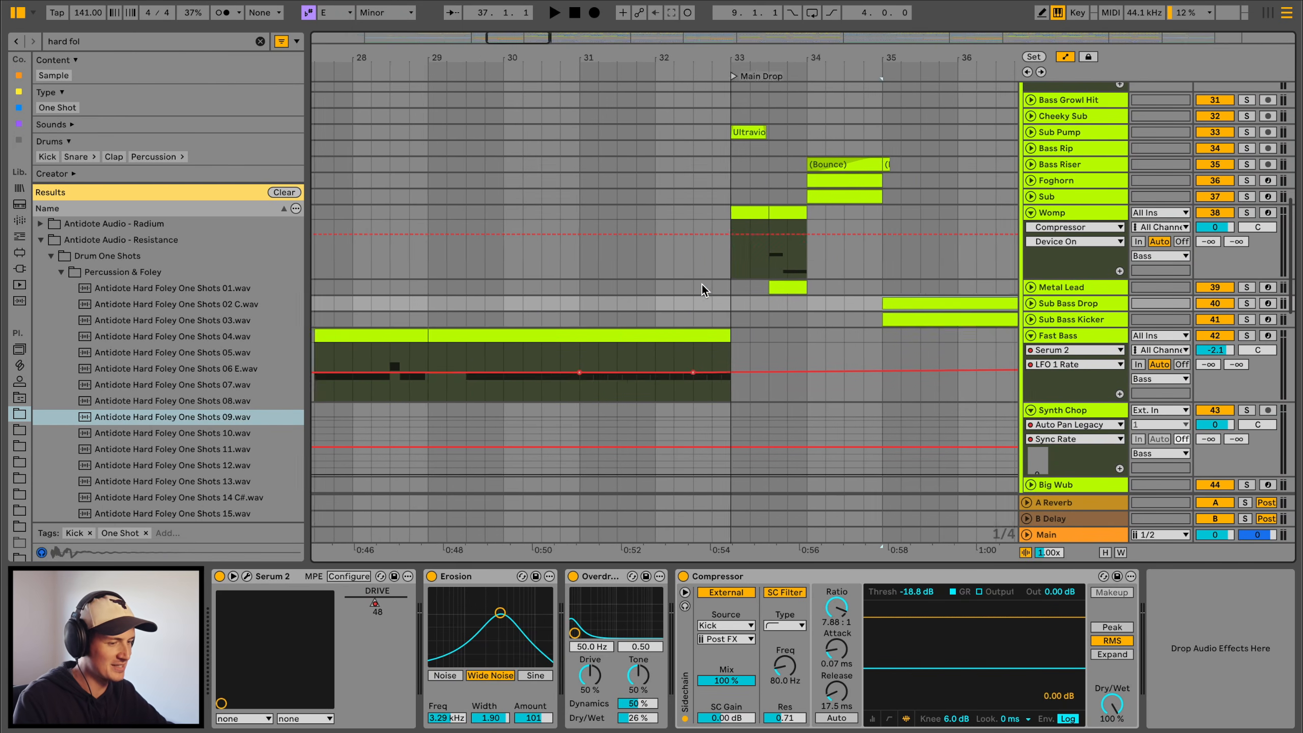
Open the first Fast Bass clip of the Breakdown and play the section from bar 25
double_click(530, 327)
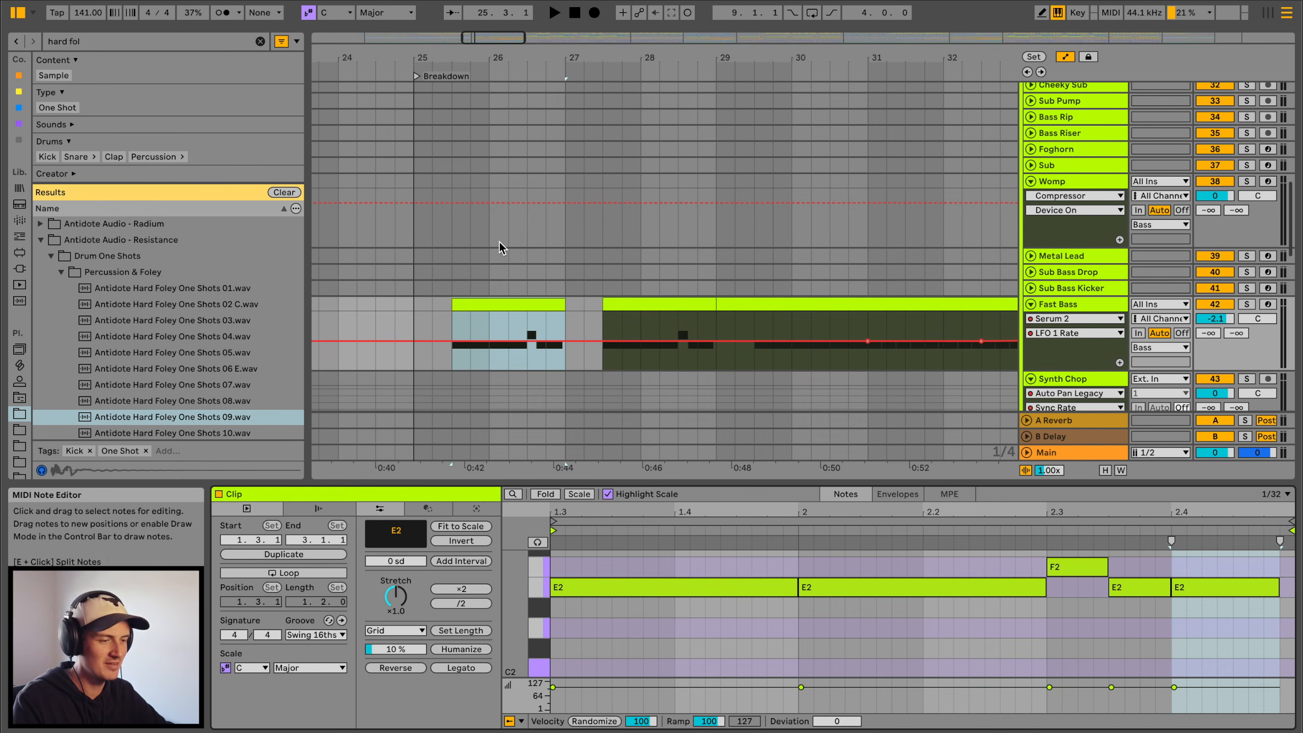
left_click(403, 303)
key("space")
Set the scale of the first Fast Bass clip in the Breakdown to E Minor
left_click(525, 302)
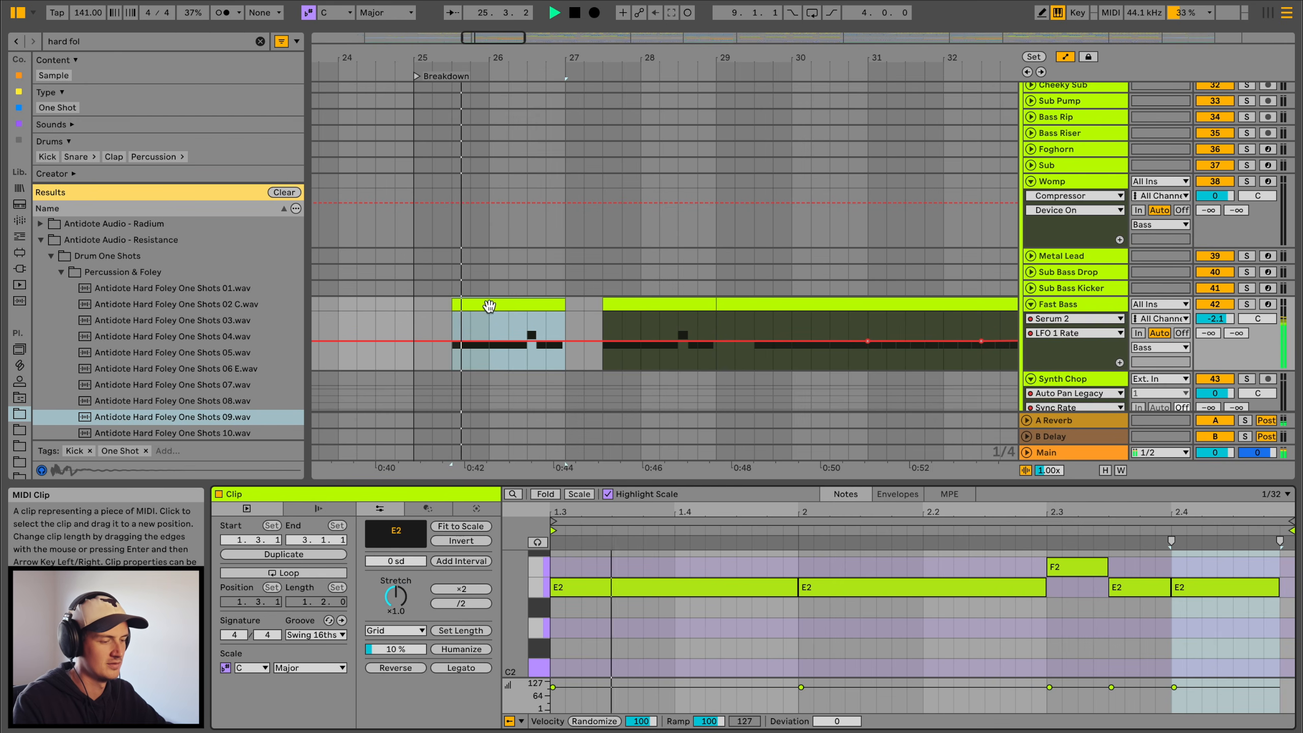
scroll(892, 648, "up", 2)
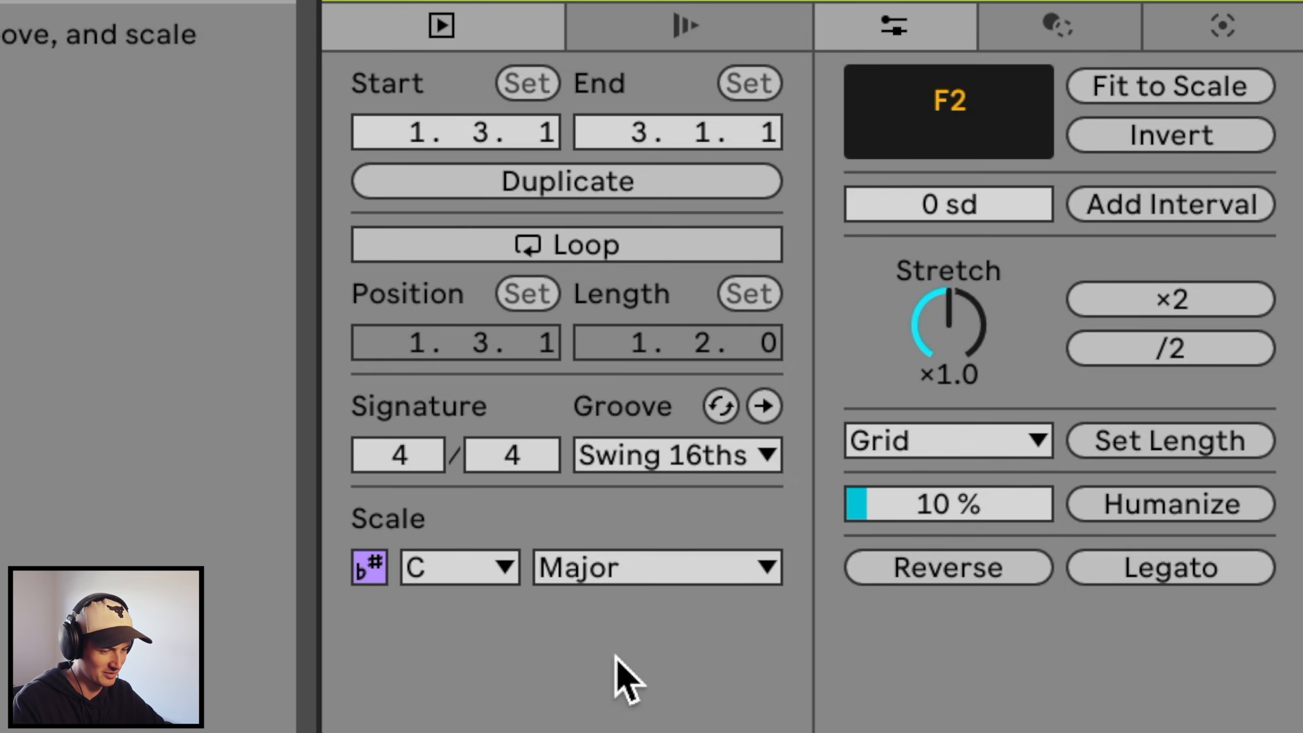
left_click(456, 576)
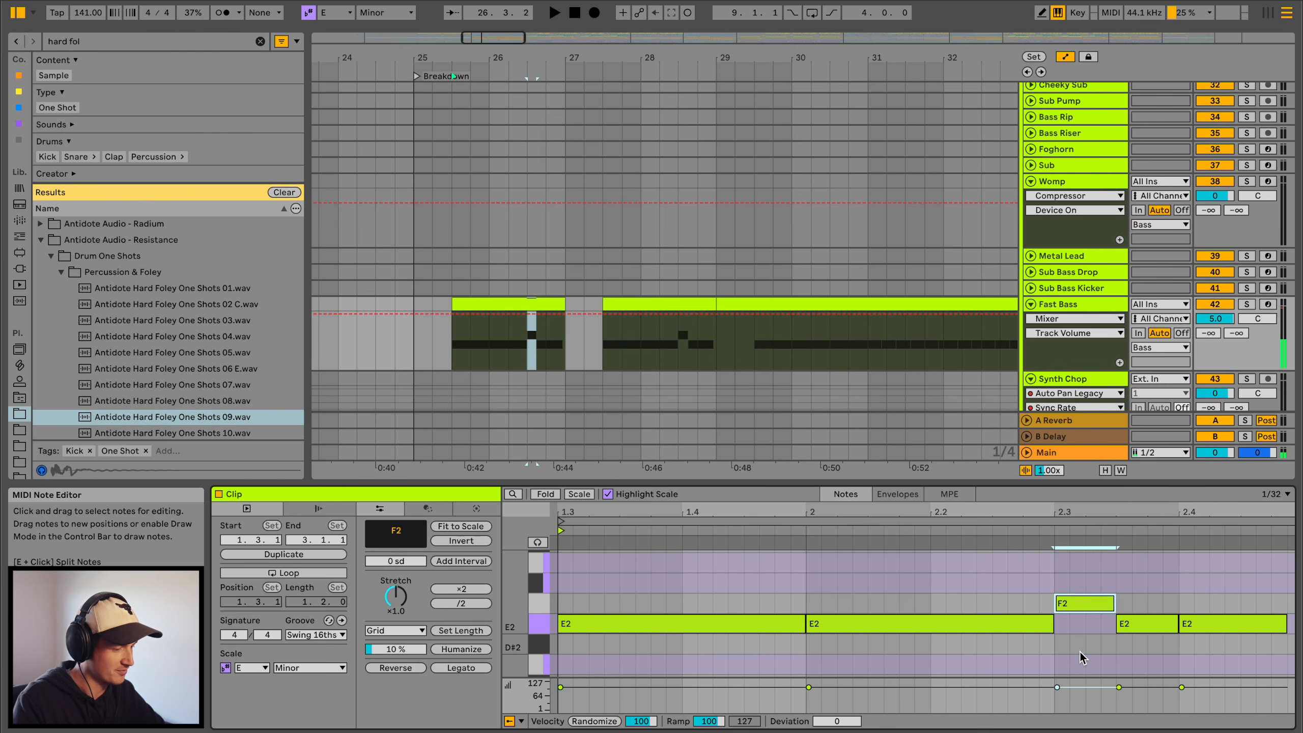
Try the short F2 note at 2.3 on E2, play it, and raise it back to F2
key("Down")
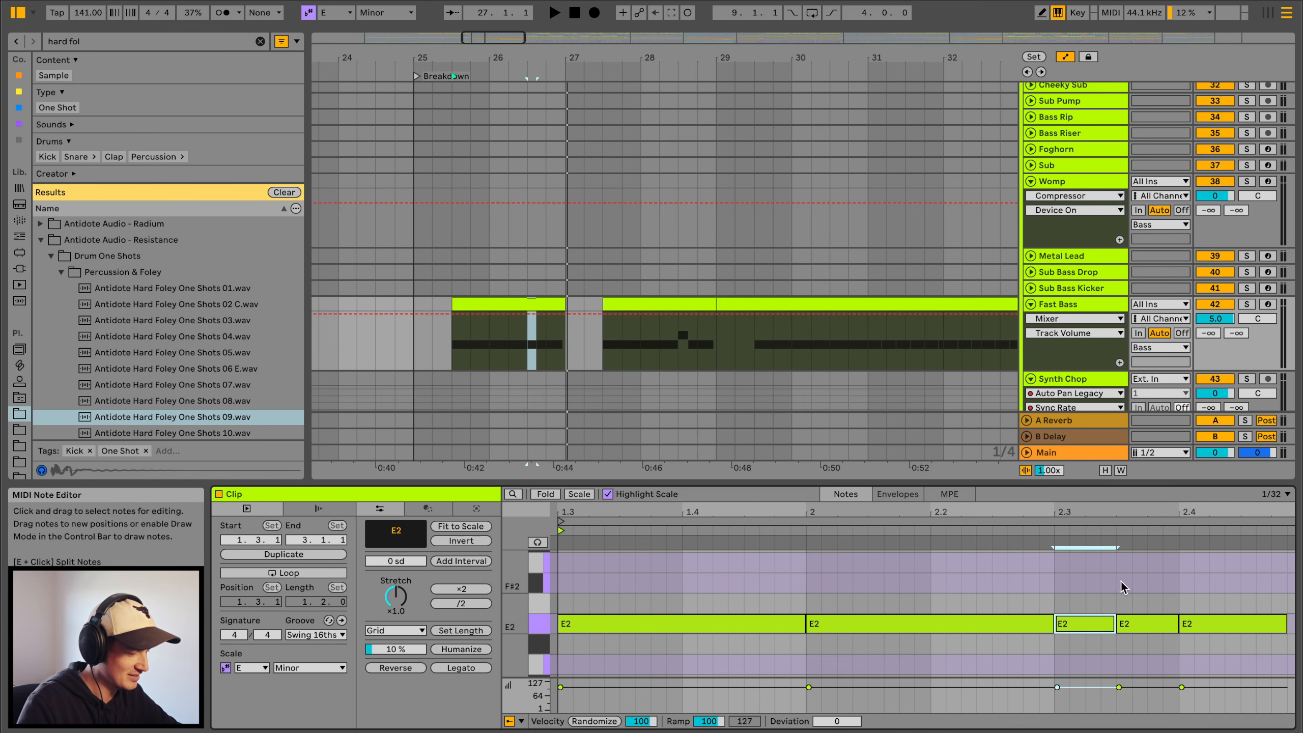
left_click_drag(1106, 571, 1086, 640)
key("Up")
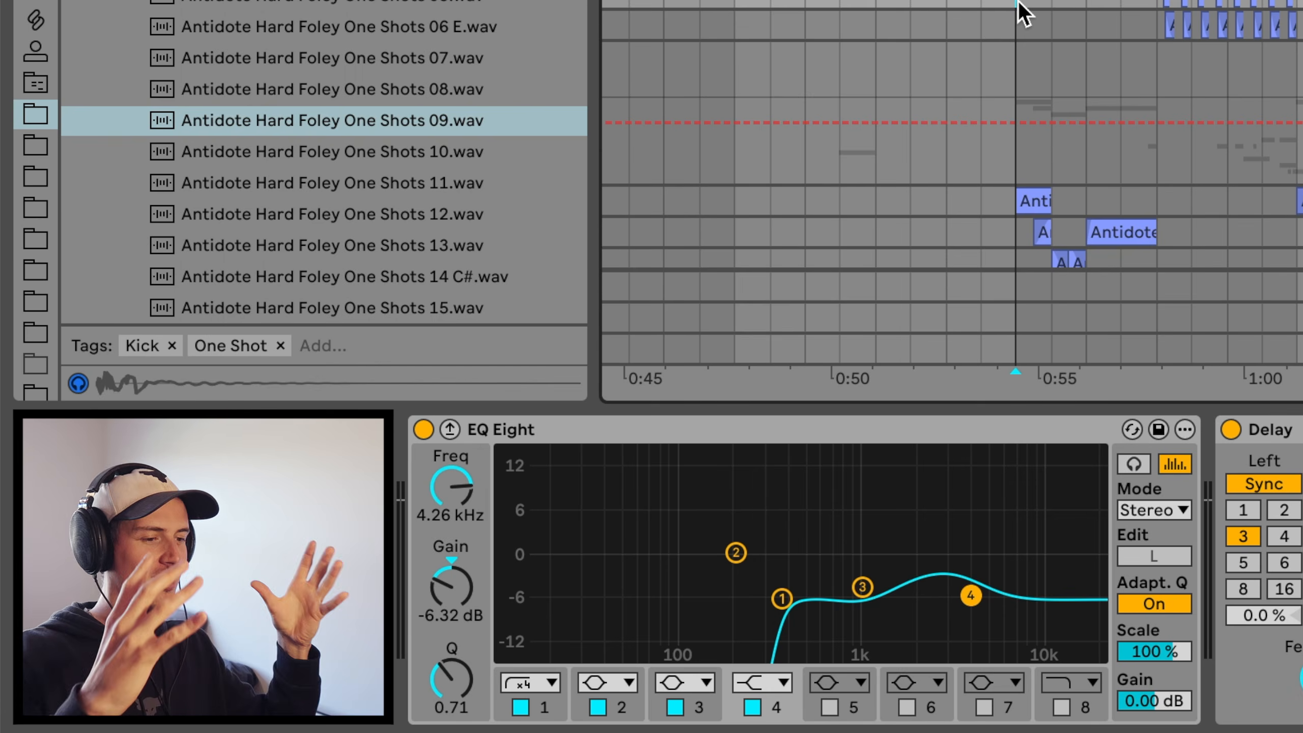
Solo the Vocal Fx group and play its vocal chops from the Main Drop at bar 33
left_click(1247, 180)
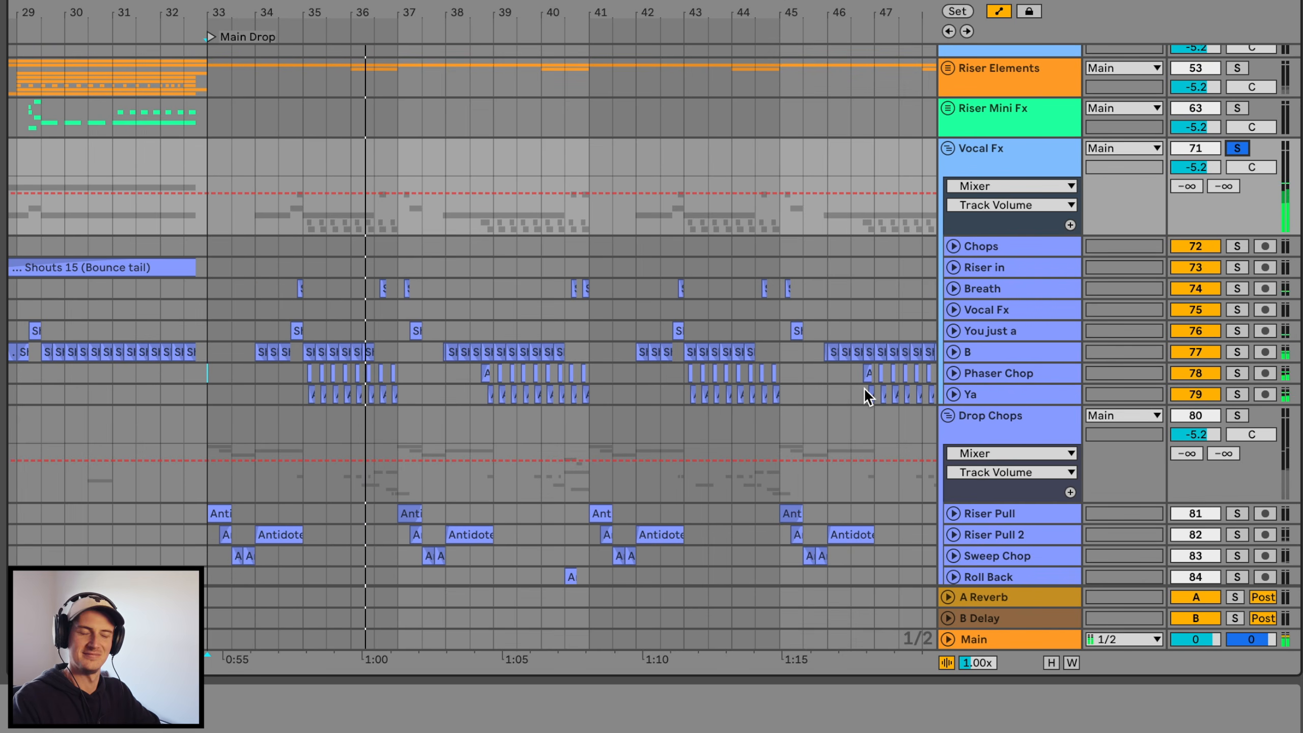
Deactivate the Vocal Fx group and play from about bar 31 into the Main Drop without the vocal samples
left_click(992, 358)
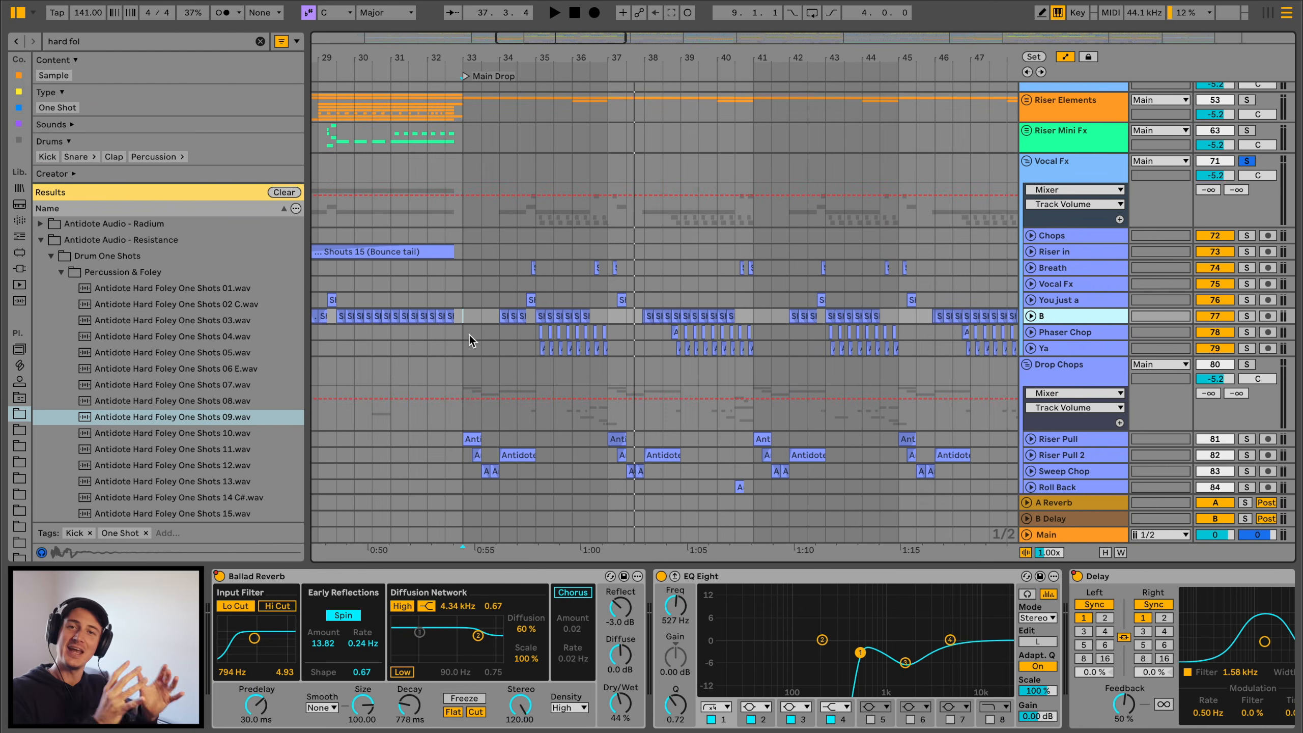
left_click(464, 168)
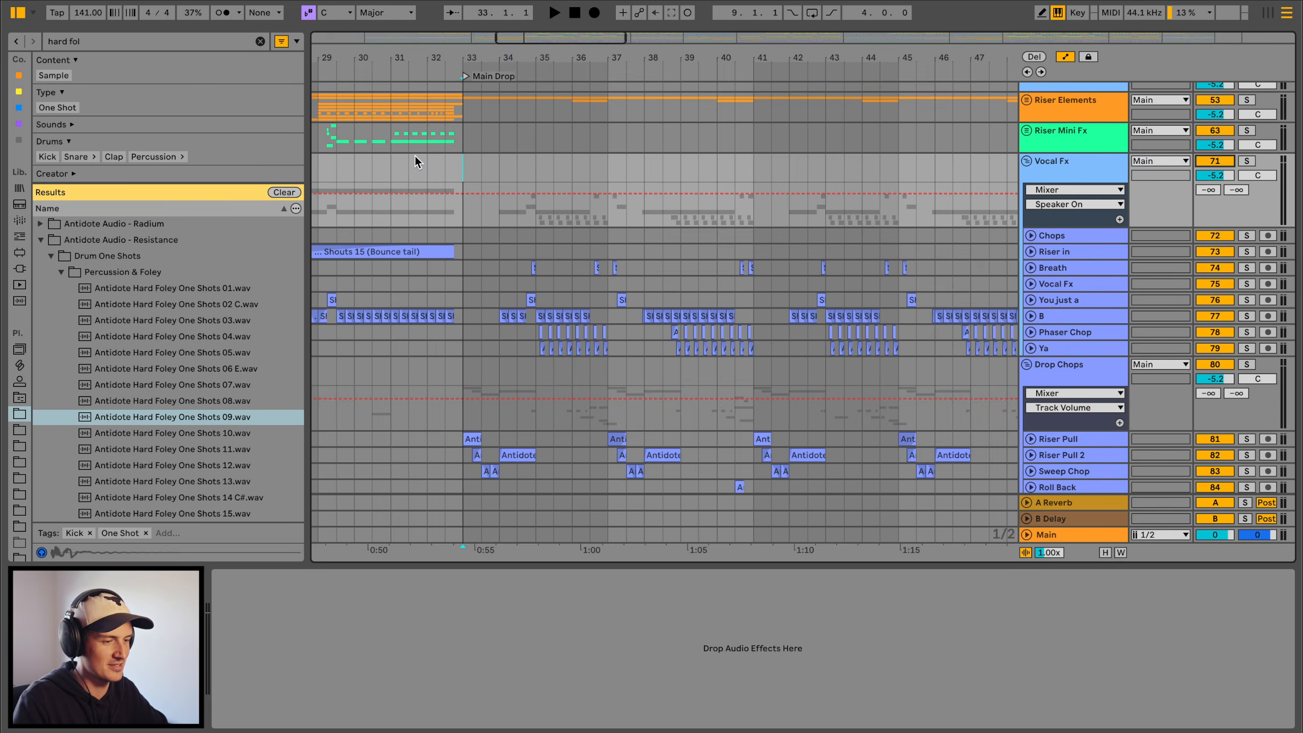
key("0")
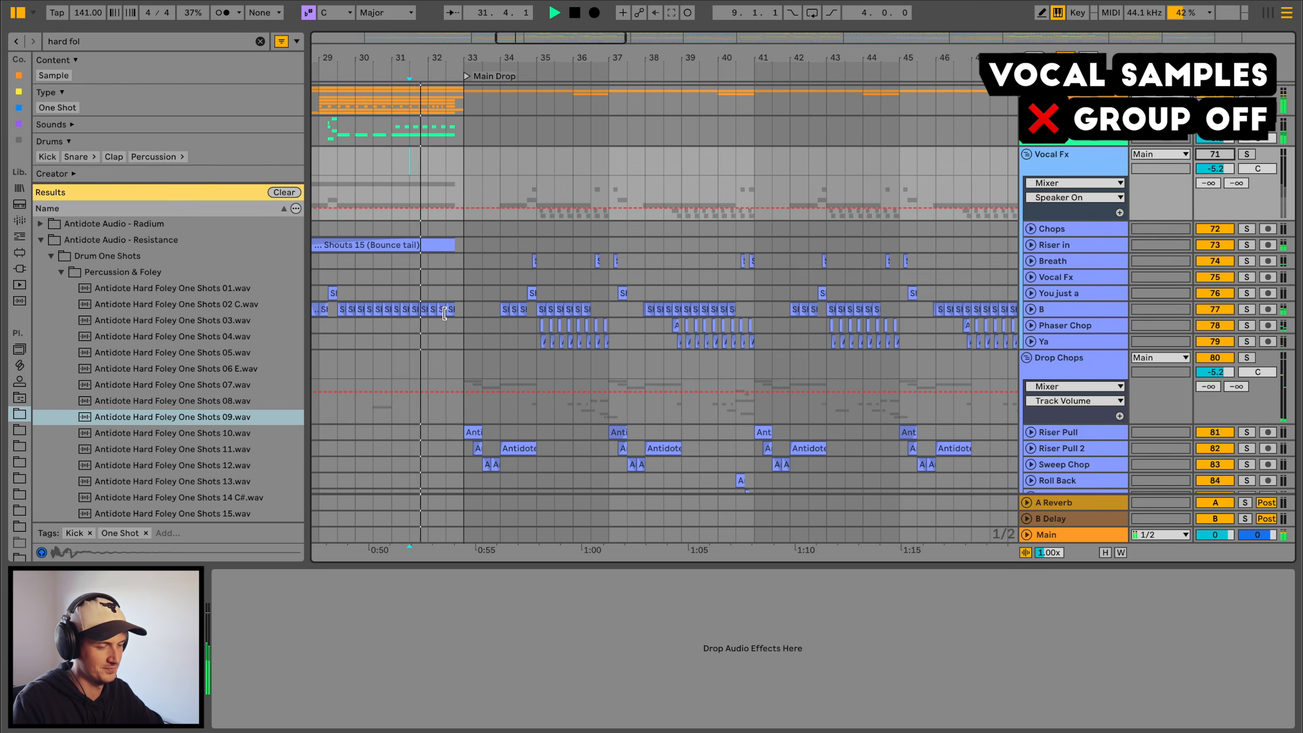
left_click(442, 309)
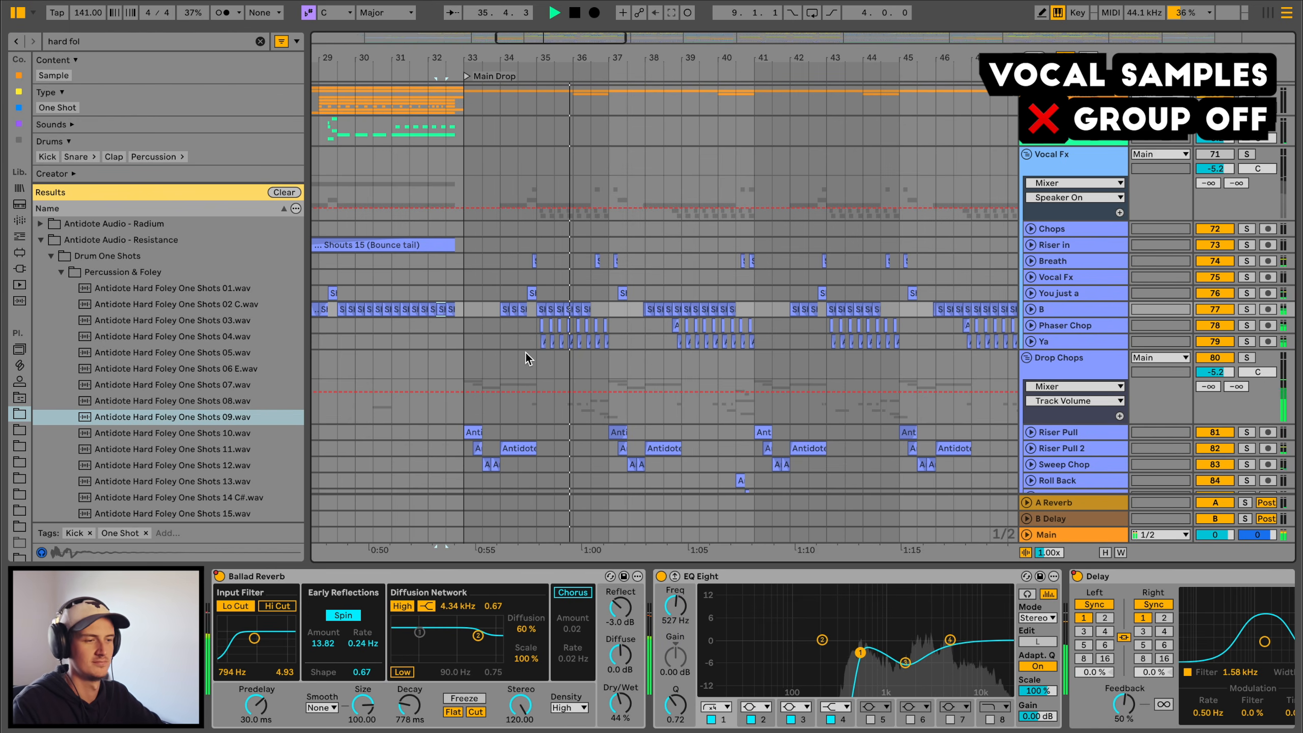
key("space")
Reactivate the Vocal Fx group and play the transition into the Main Drop from bar 32
left_click(414, 309)
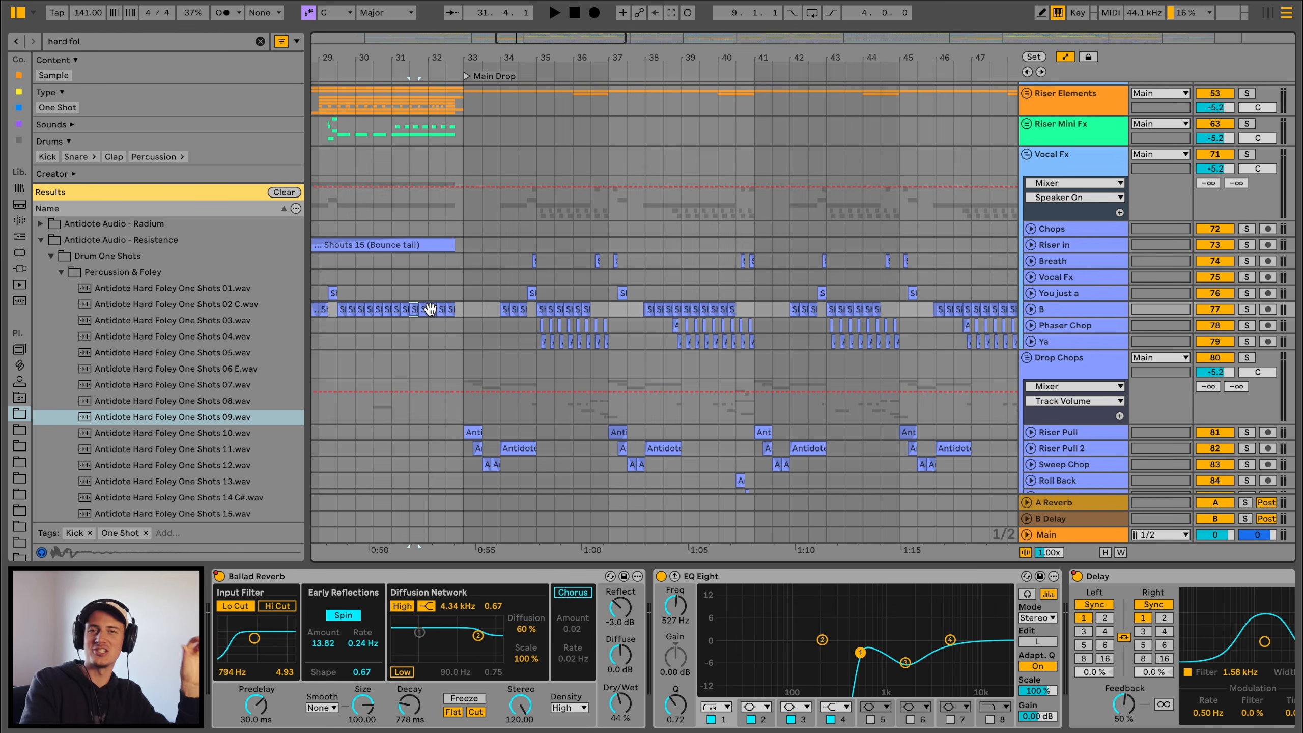
left_click(429, 229)
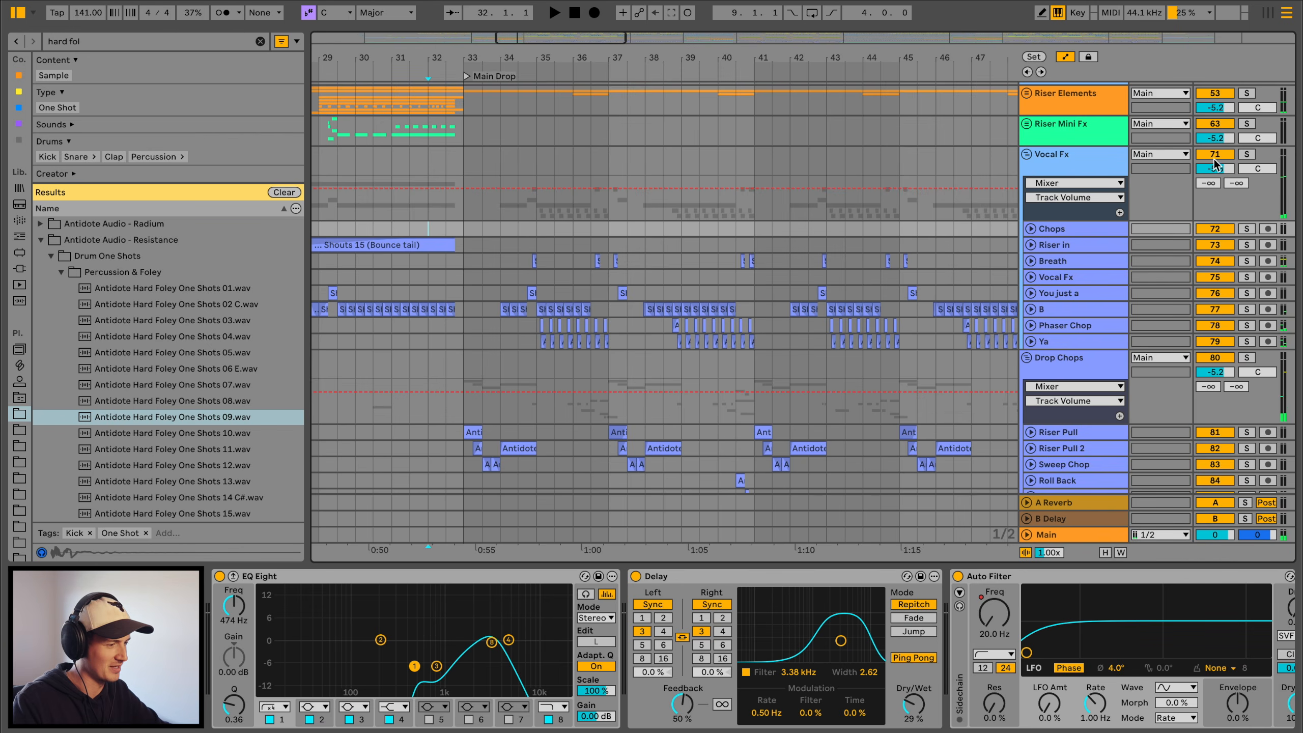
key("space")
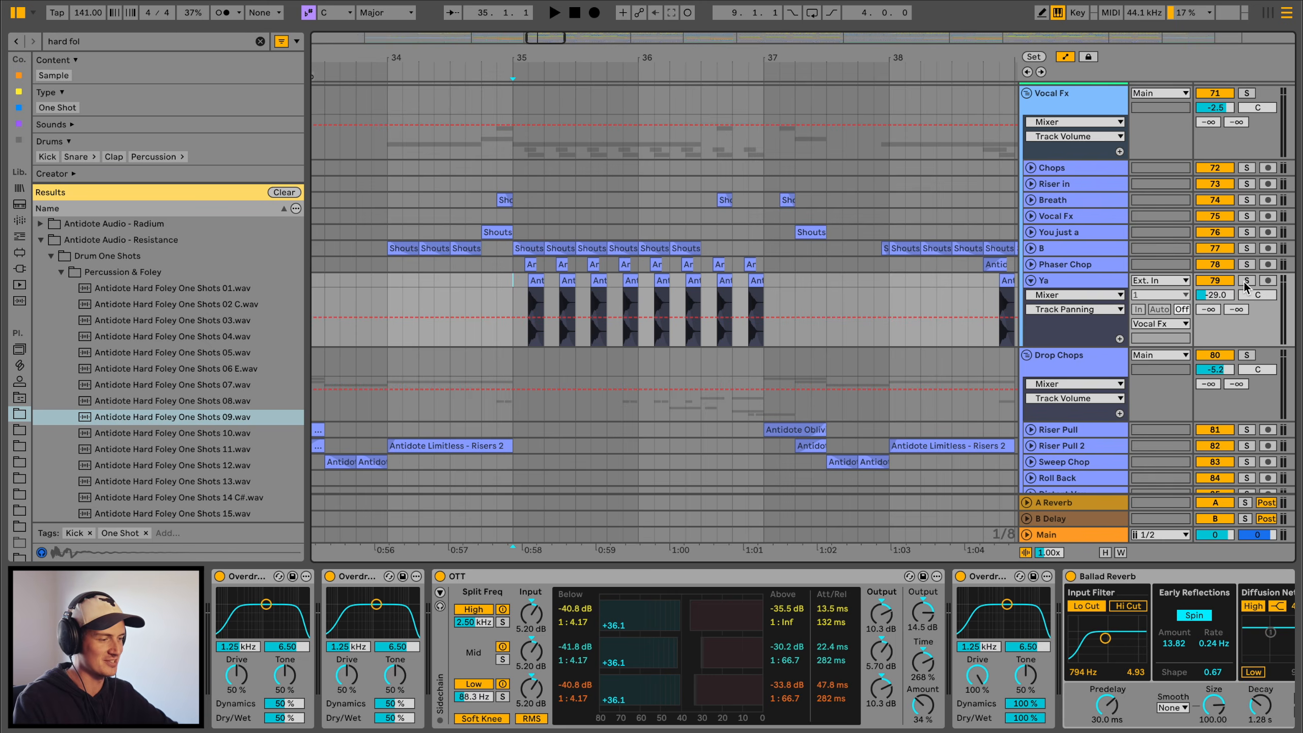
Solo the Ya track to hear its chops from bar 35, and take it out of solo again
left_click(1247, 282)
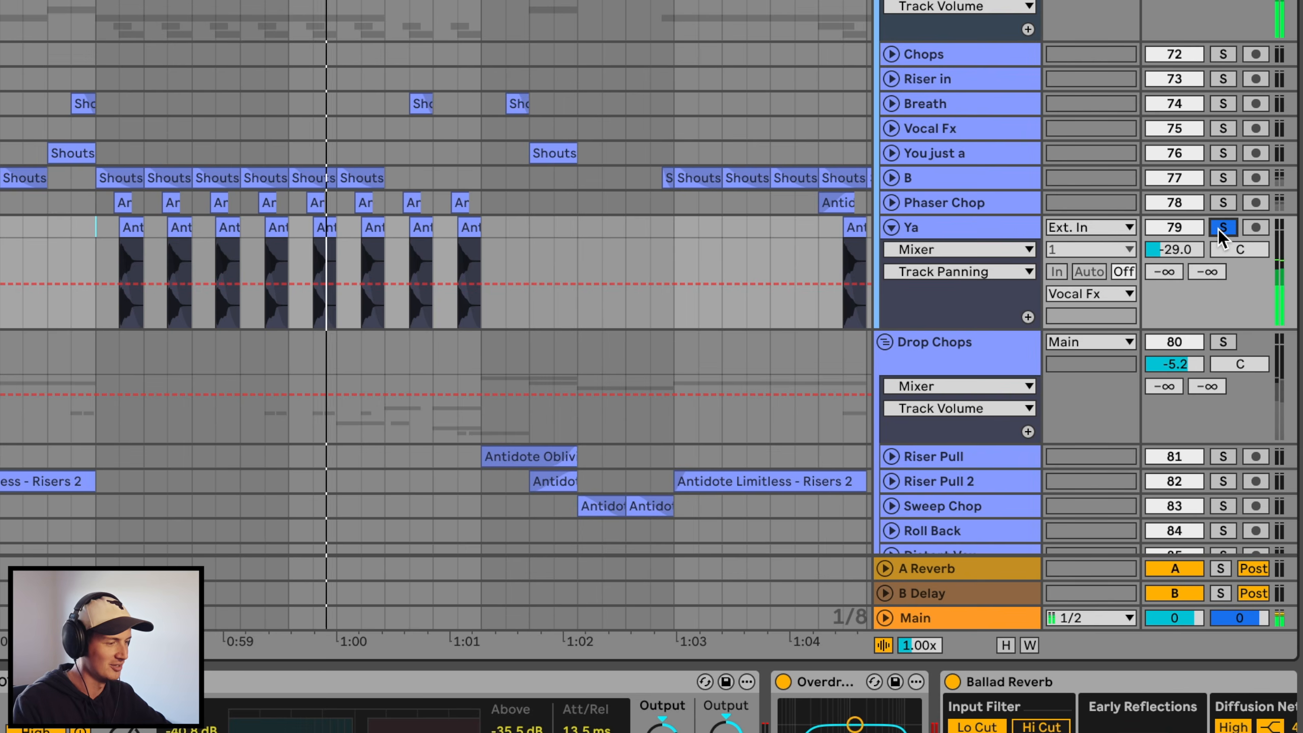
left_click(1222, 227)
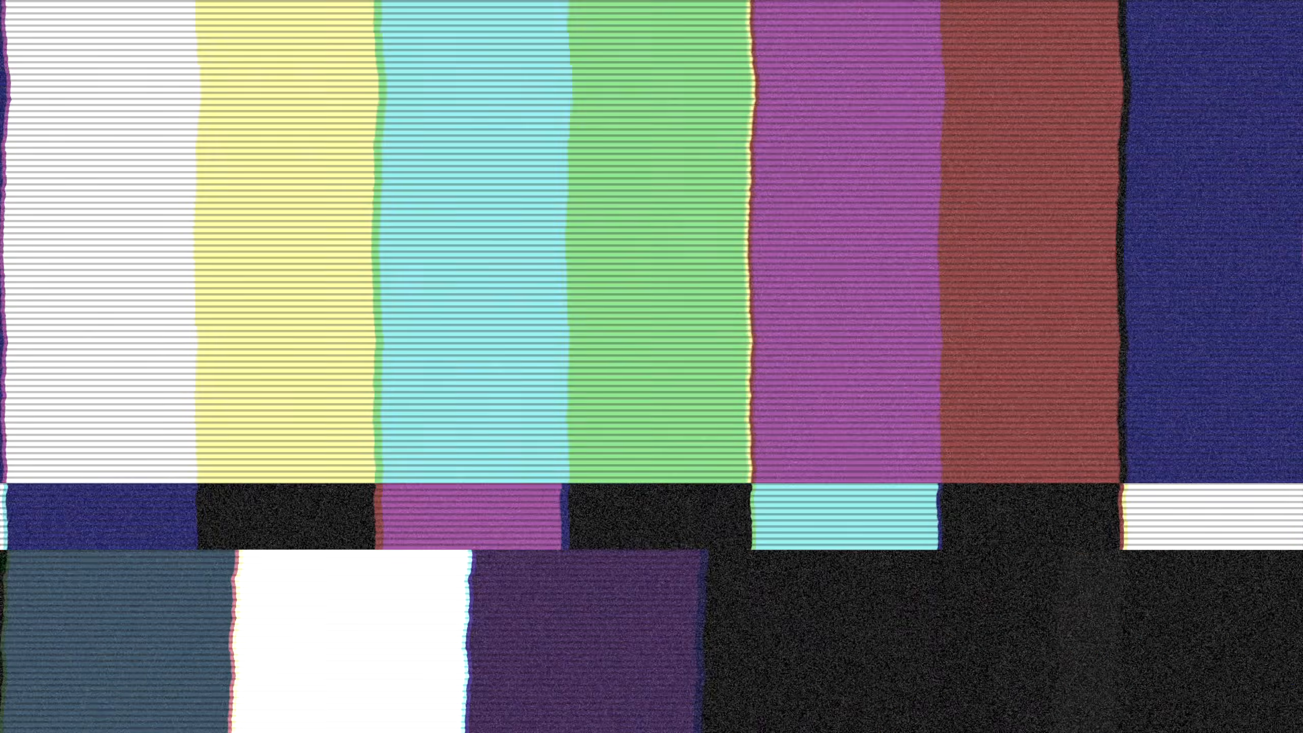
Play the Intro from bar 9 and again from just before bar 17
left_click_drag(558, 77, 557, 60)
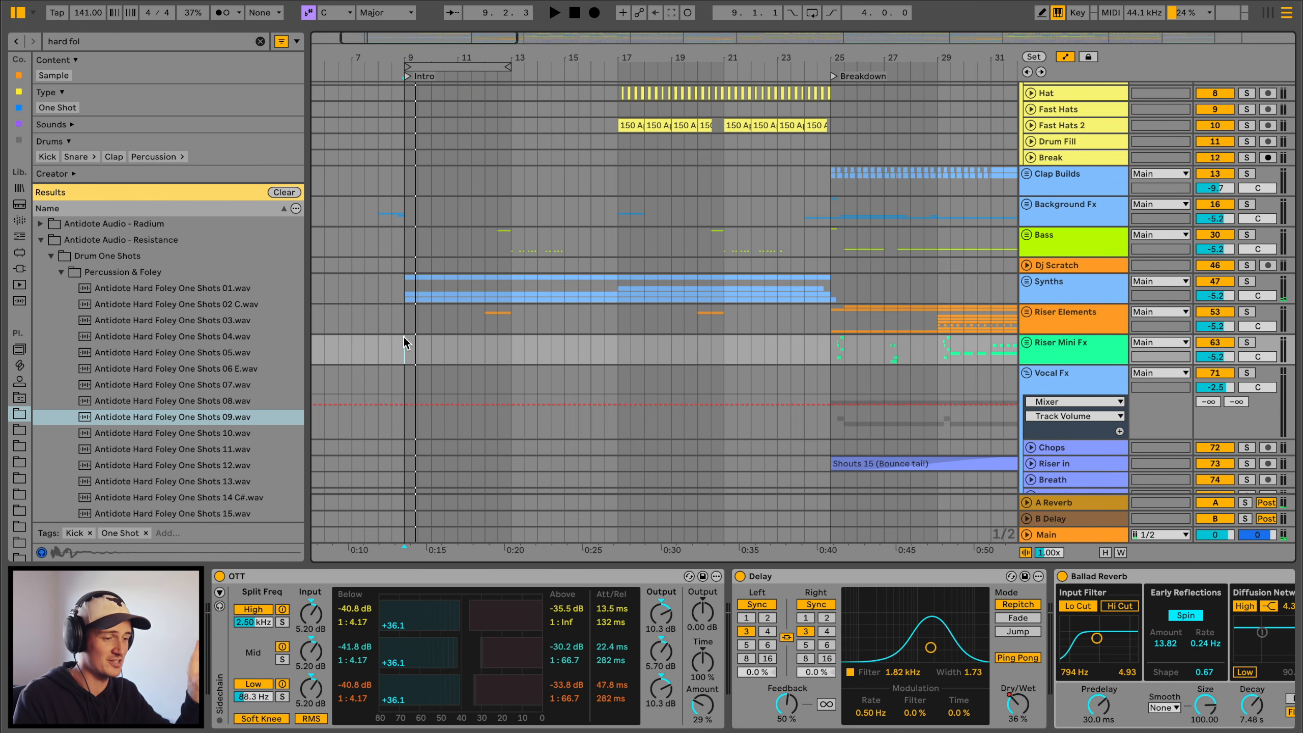
key("space")
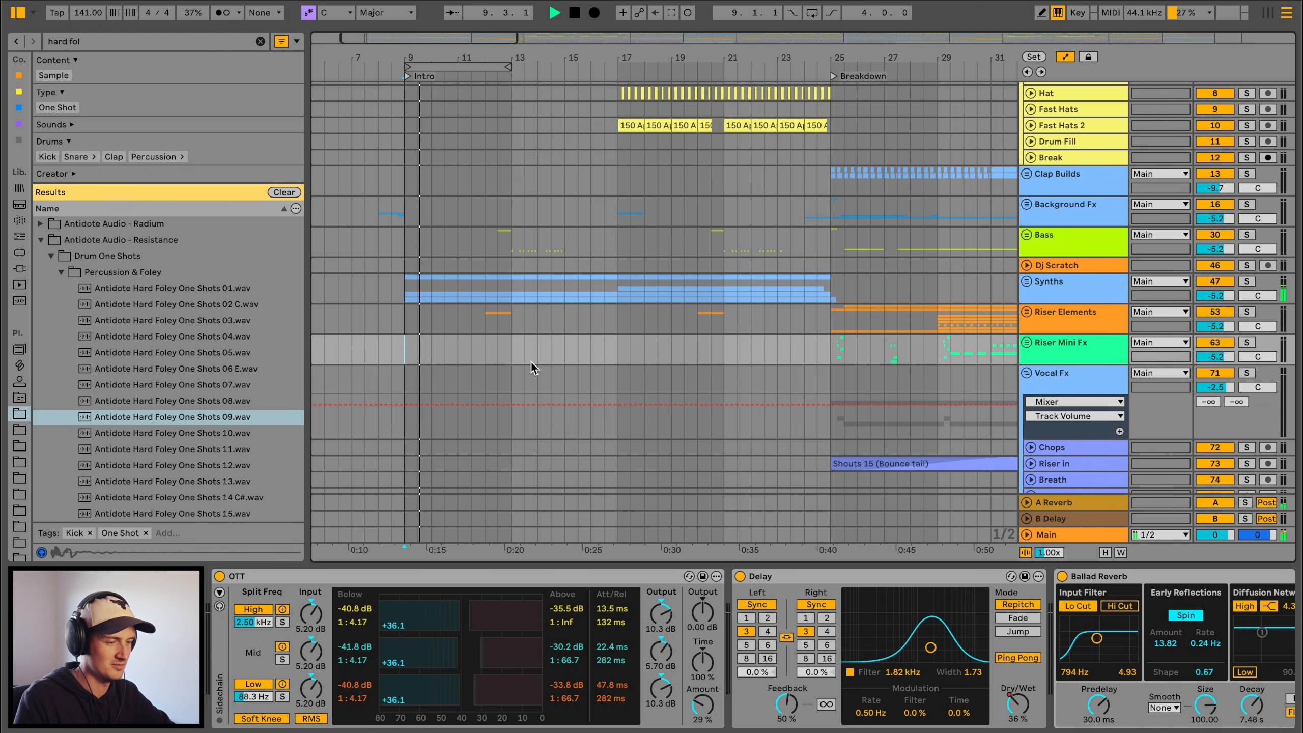
scroll(608, 342, "right", 2)
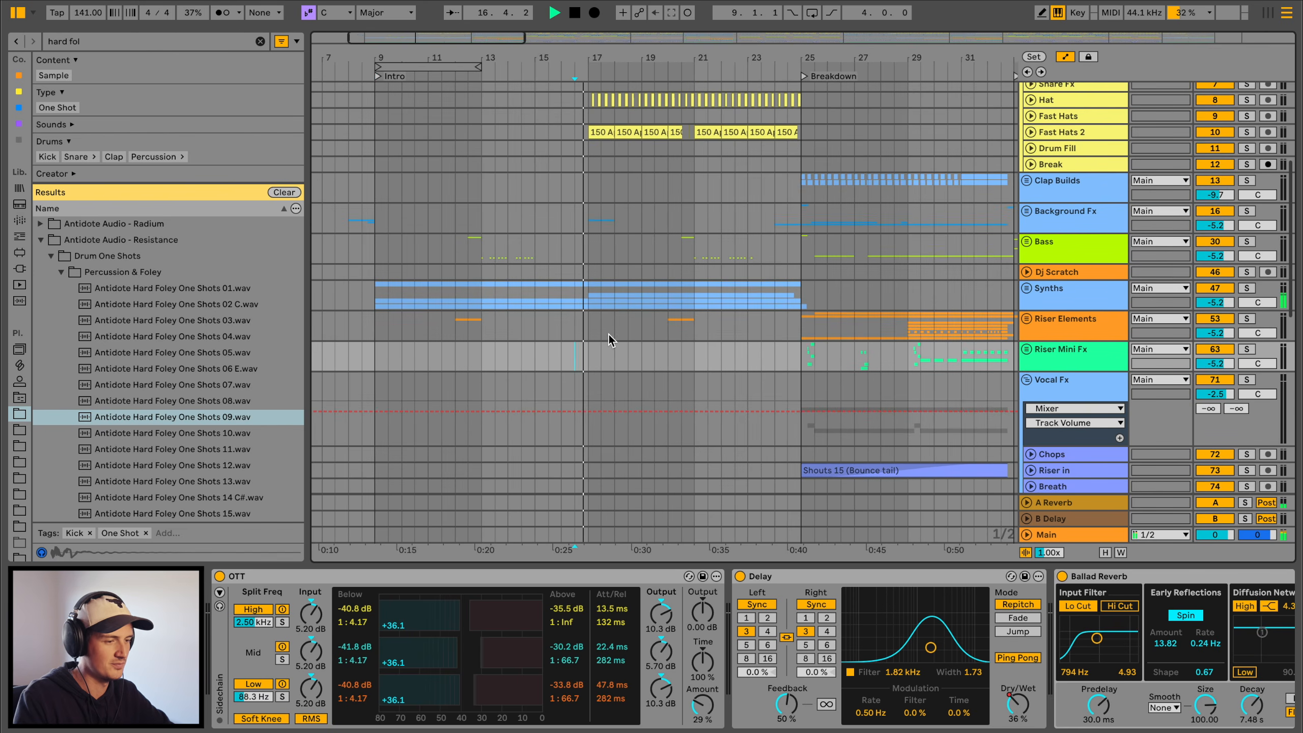
left_click_drag(608, 59, 532, 60)
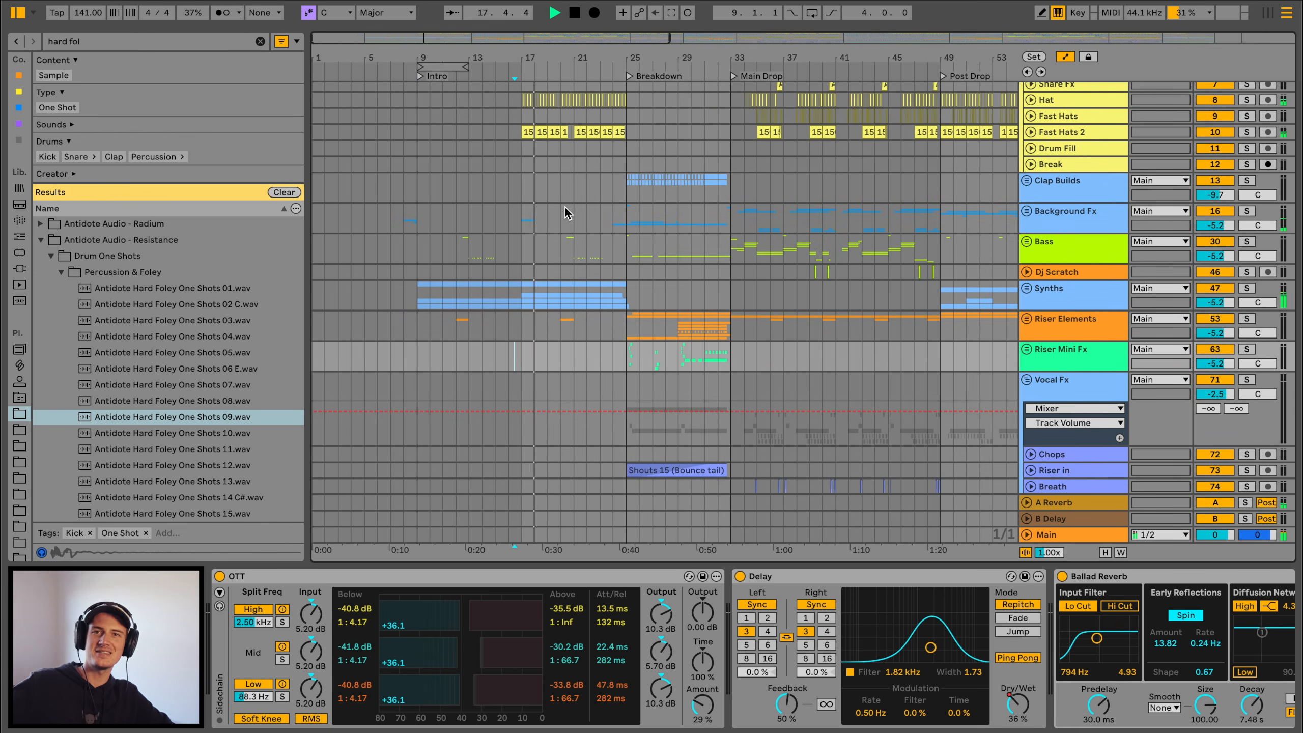
Play the first Breakdown from about bar 27 and the Main Drop from about bar 35
scroll(566, 212, "right", 2)
scroll(566, 213, "up", 1)
left_click(617, 294)
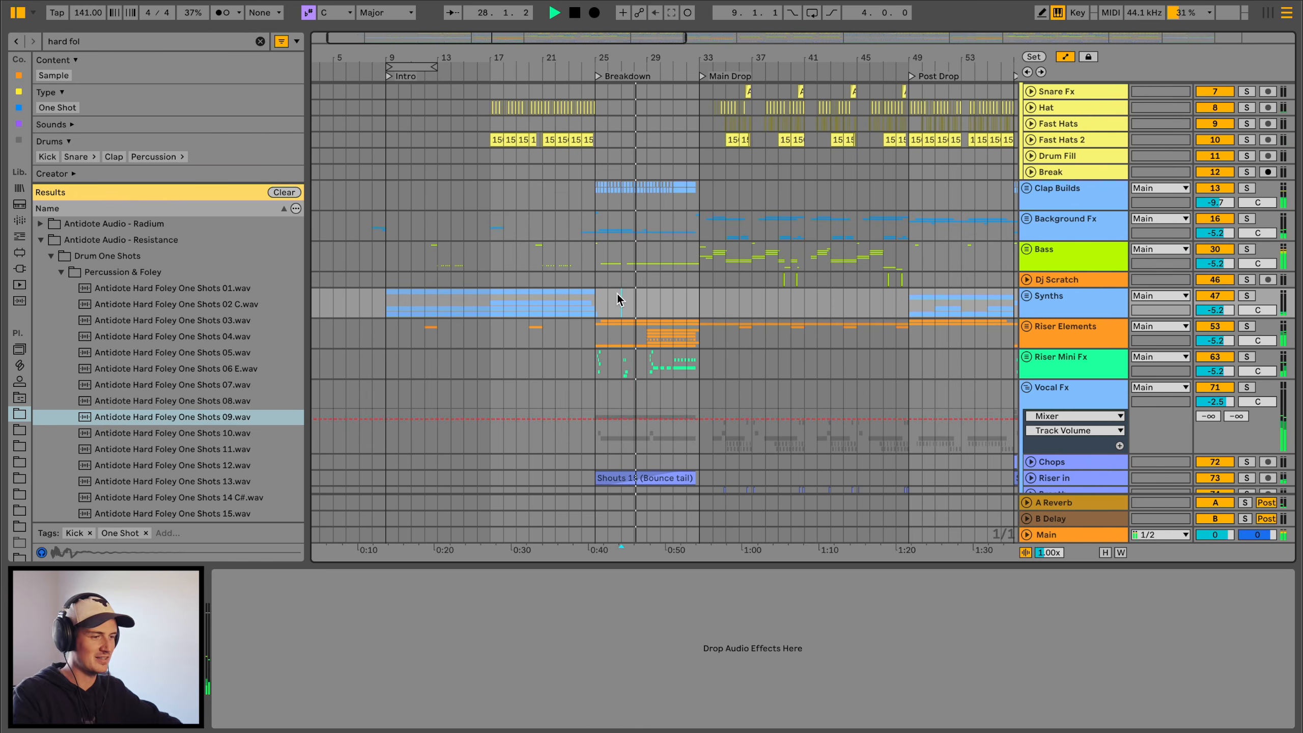
left_click(734, 253)
key("space")
key("space")
Play the Post Drop from bar 53
scroll(711, 251, "right", 10)
left_click(689, 248)
key("space")
key("space")
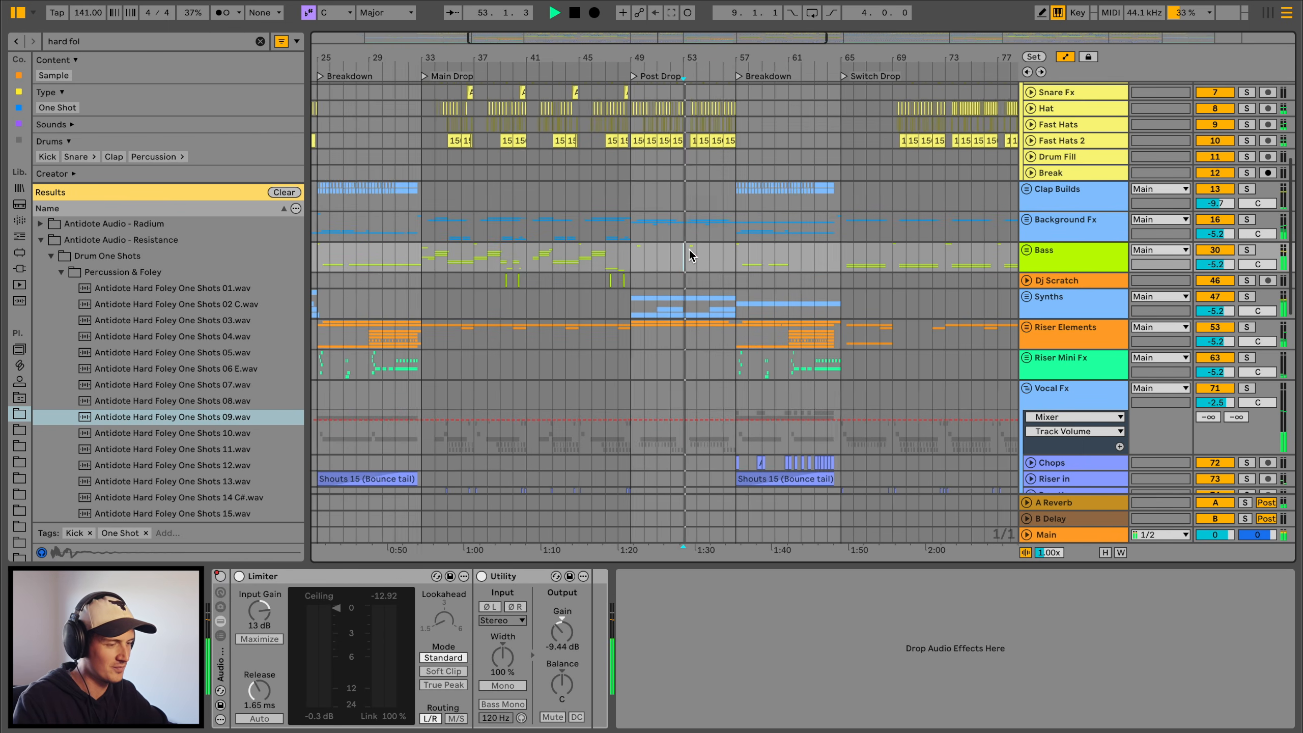
Play the second Breakdown from bar 57
scroll(696, 249, "right", 2)
scroll(696, 249, "down", 1)
left_click(705, 250)
key("space")
key("space")
Play the Switch Drop from about bar 67 and again from near its start after bar 65
scroll(706, 250, "right", 12)
scroll(708, 251, "up", 1)
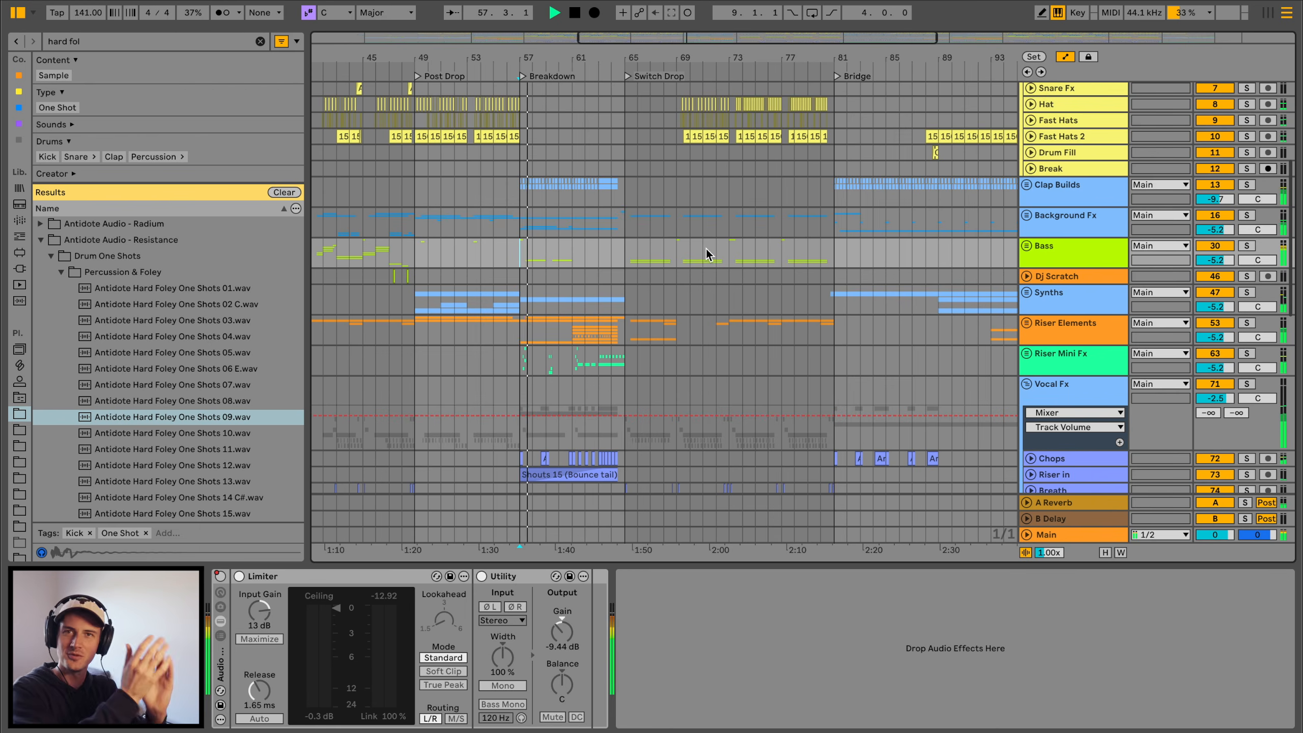
left_click(648, 264)
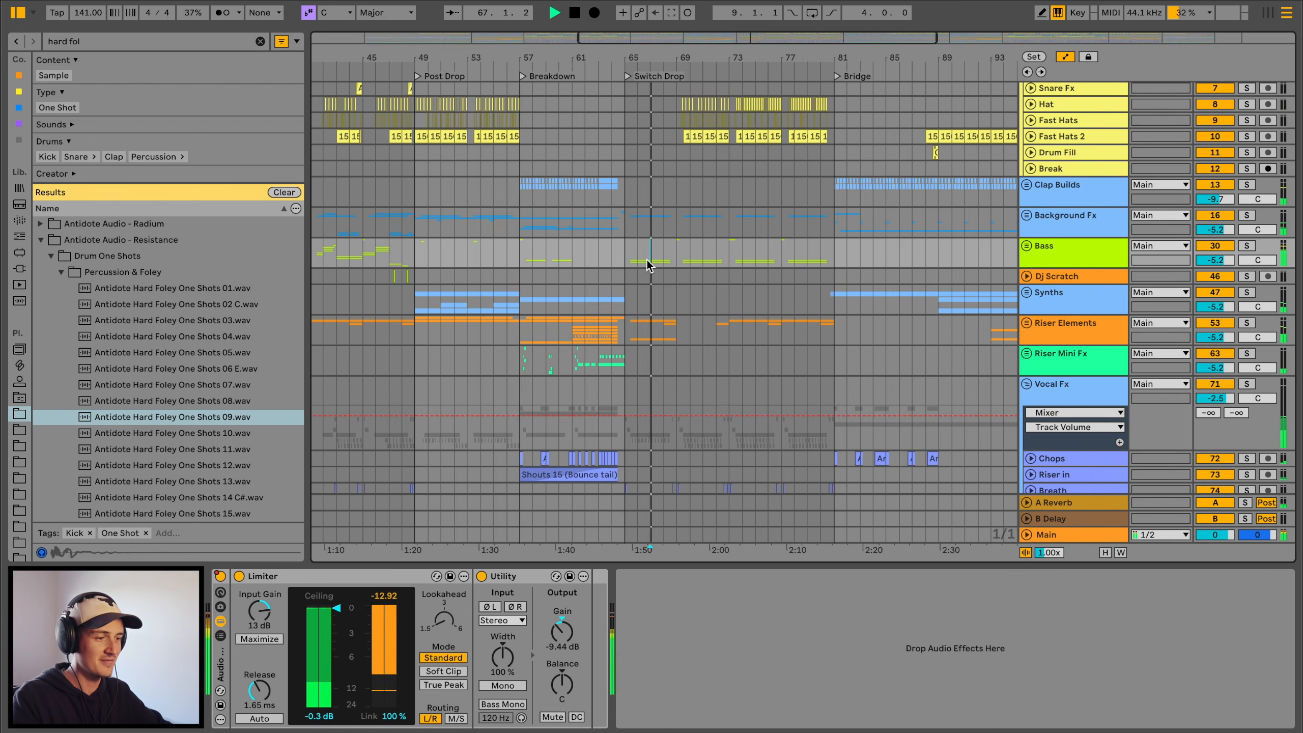
key("space")
key("space")
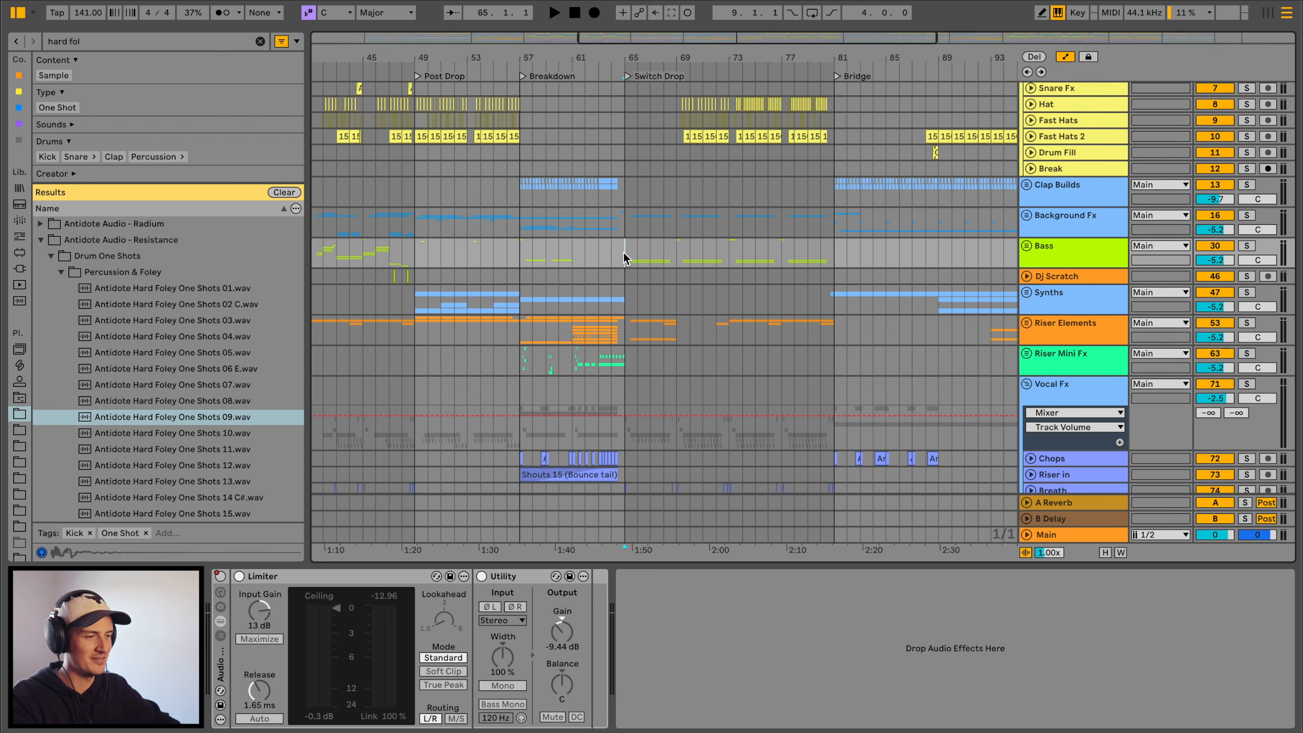
left_click_drag(699, 61, 699, 103)
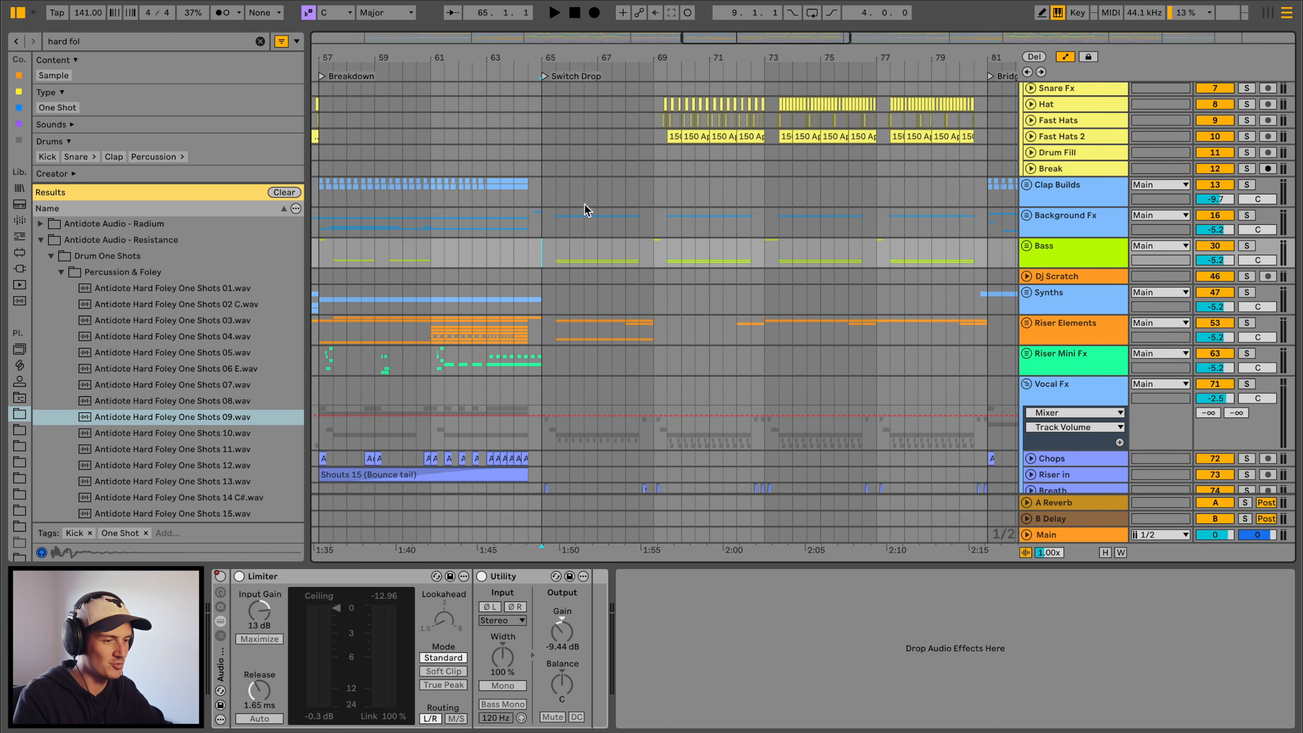
left_click(571, 259)
key("space")
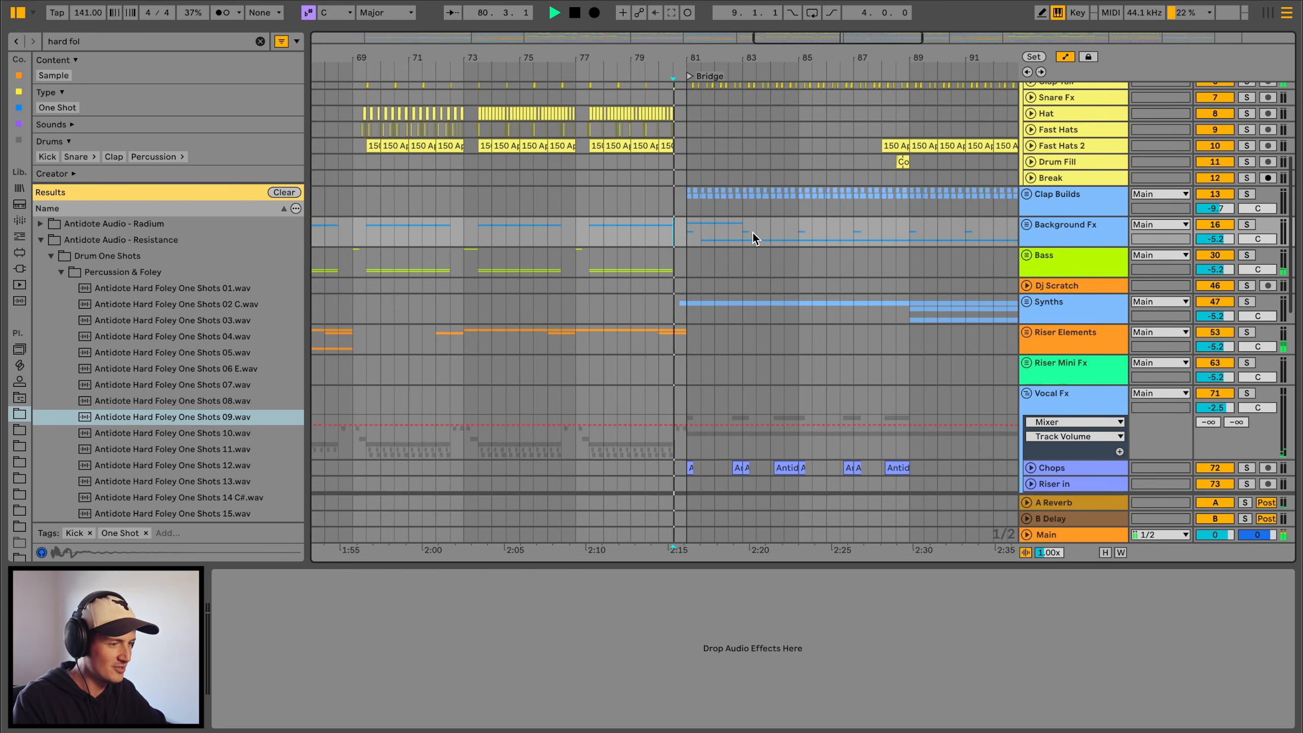
Play the Bridge, including its second half from bar 89
scroll(635, 237, "up", 5)
scroll(635, 236, "down", 10)
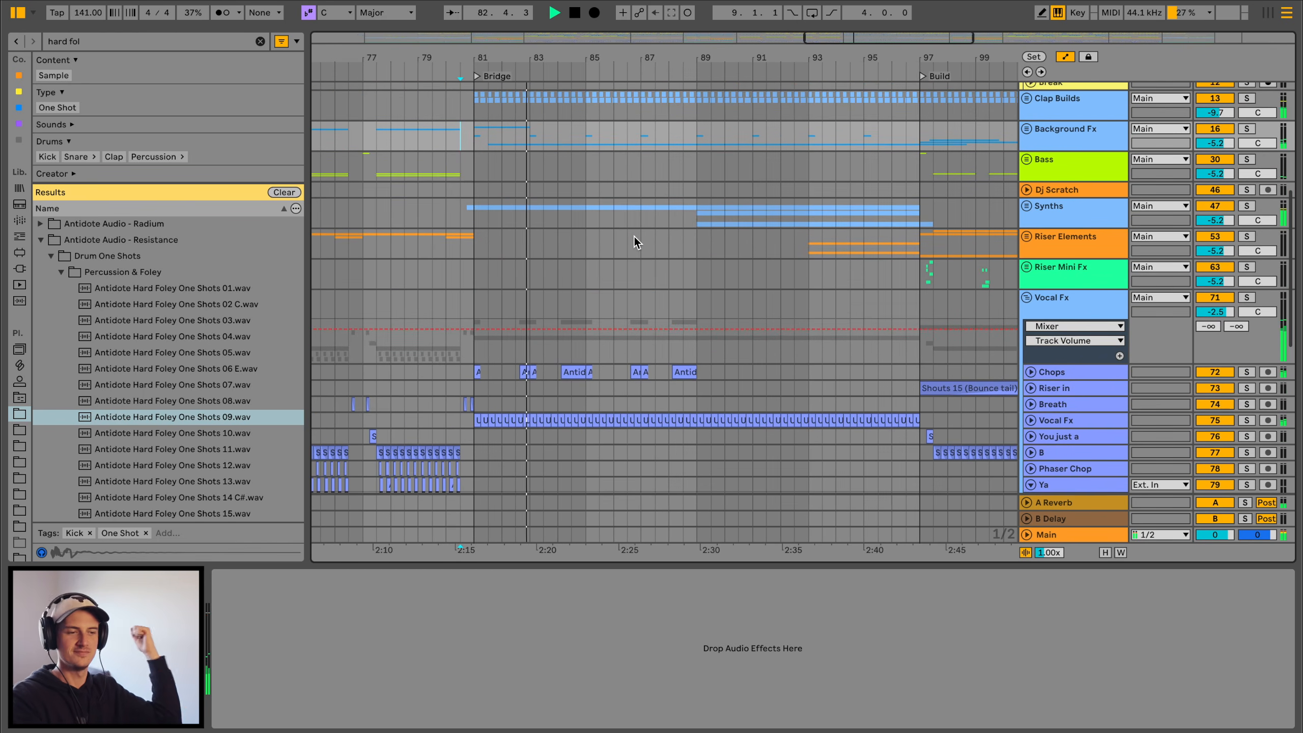
left_click(651, 291)
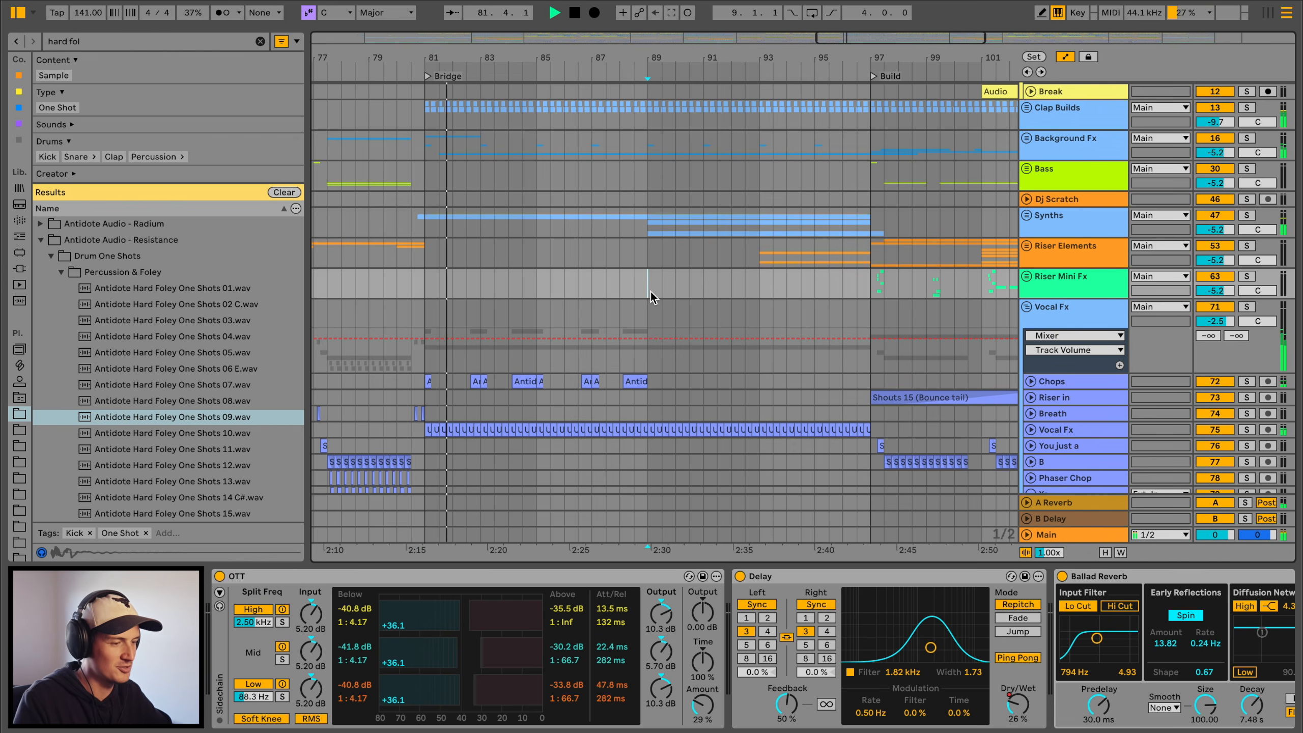
key("space")
key("space")
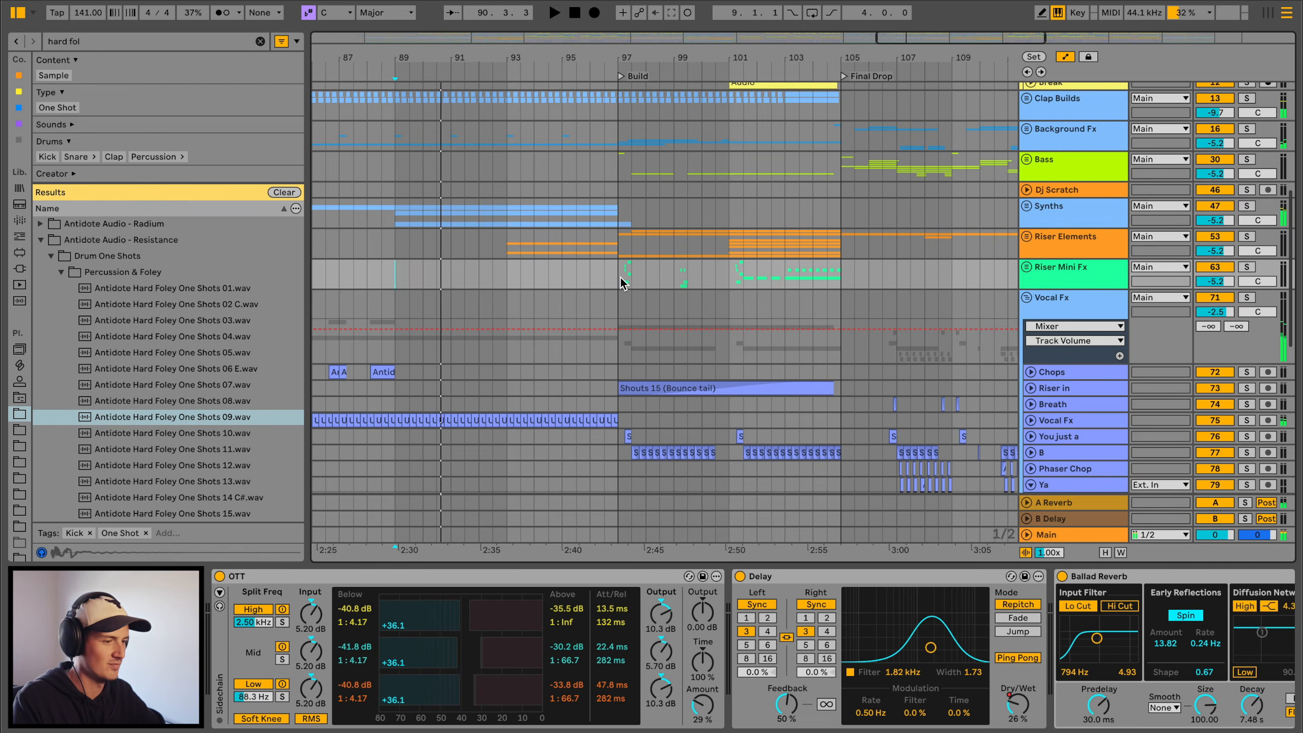
Play the Build from bar 97 and the Final Drop from bar 105, viewing the Final Drop's bass tracks
left_click(621, 280)
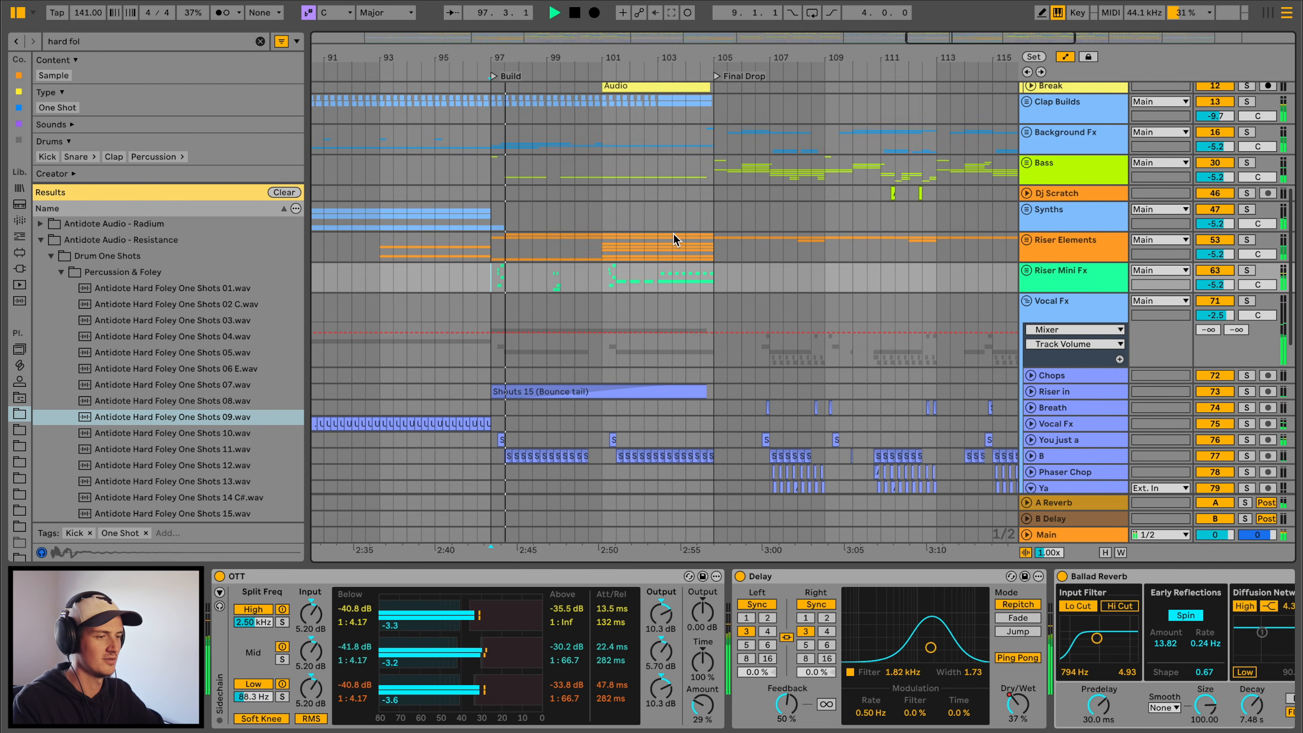
left_click(714, 239)
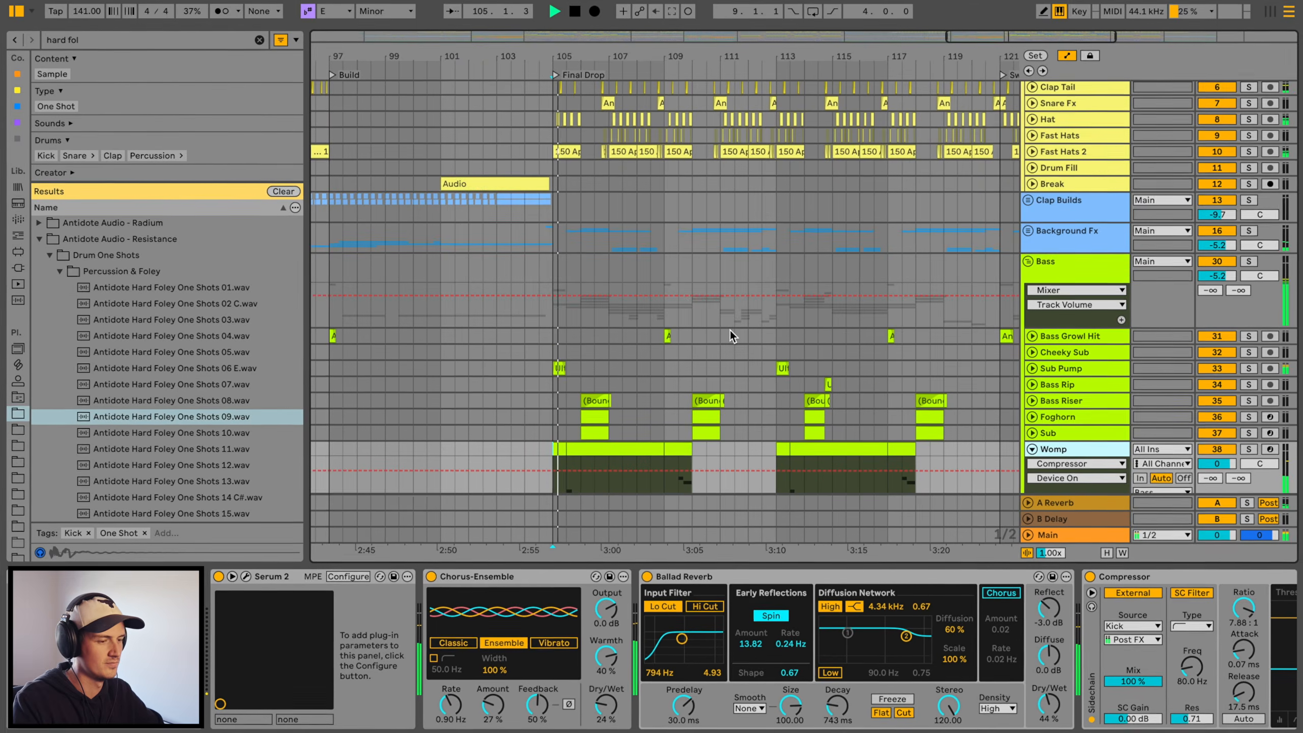
scroll(730, 330, "down", 6)
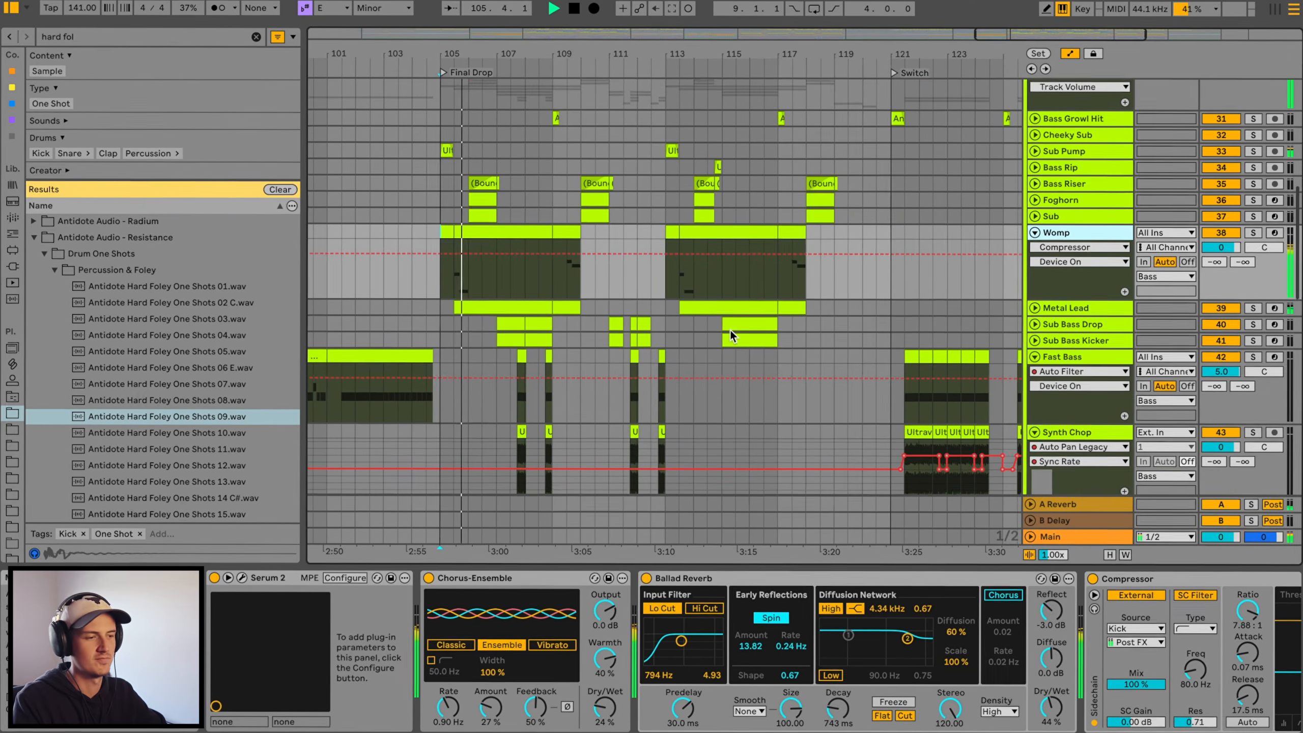
scroll(731, 328, "up", 10)
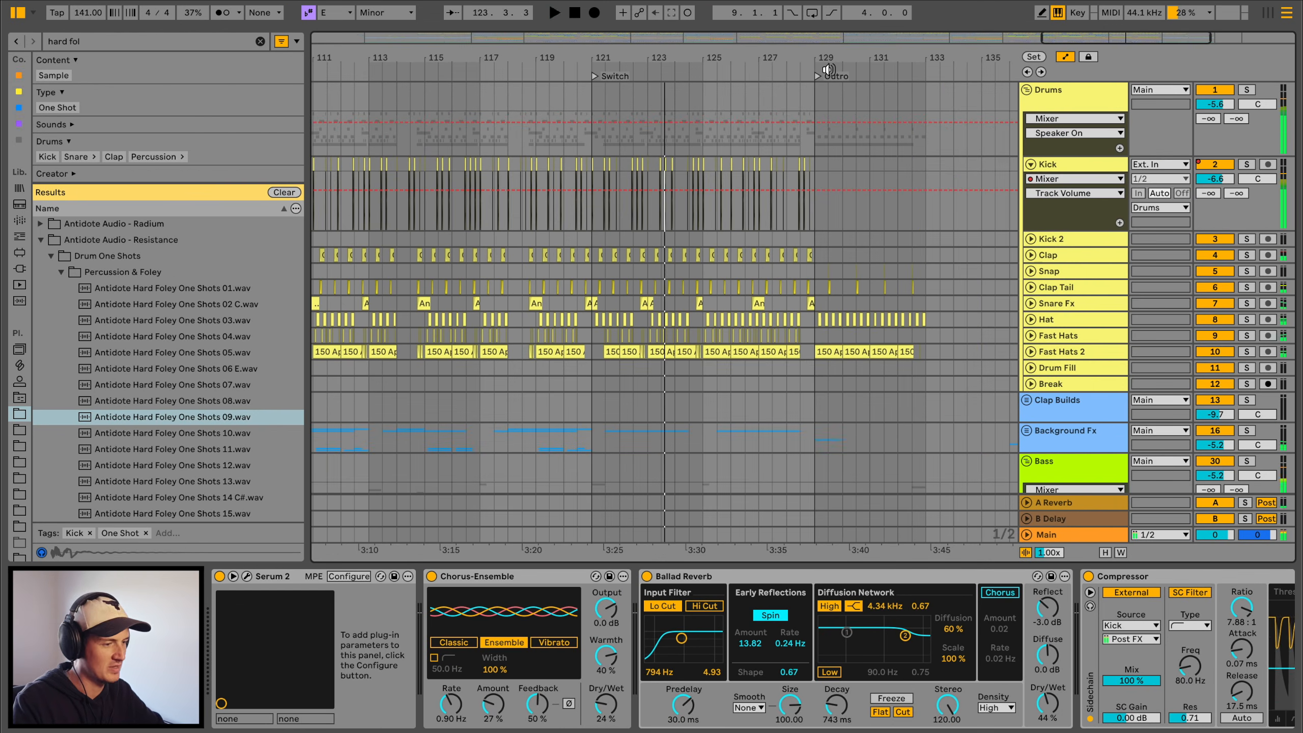
Play the Outro from bar 129 and return to the Final Drop at bar 105 to play its bass tracks
left_click(828, 70)
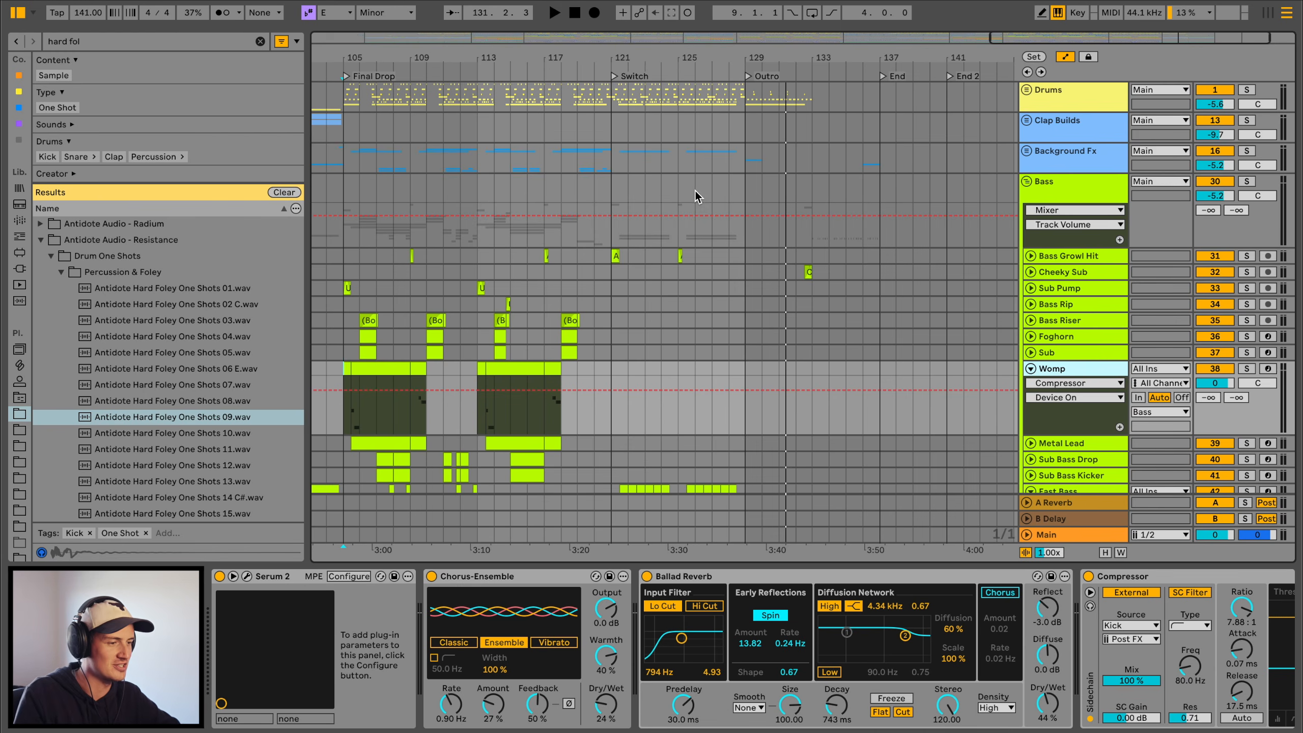
scroll(697, 196, "left", 8)
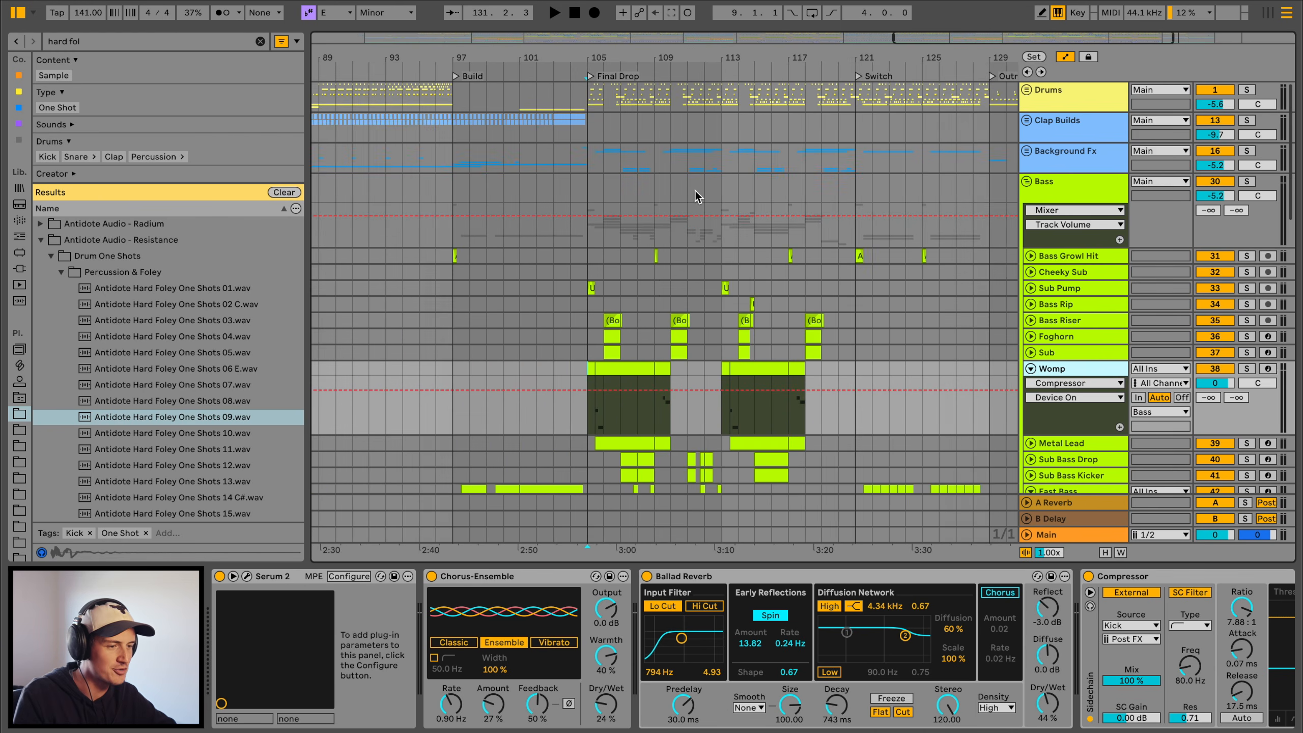
scroll(567, 210, "left", 2)
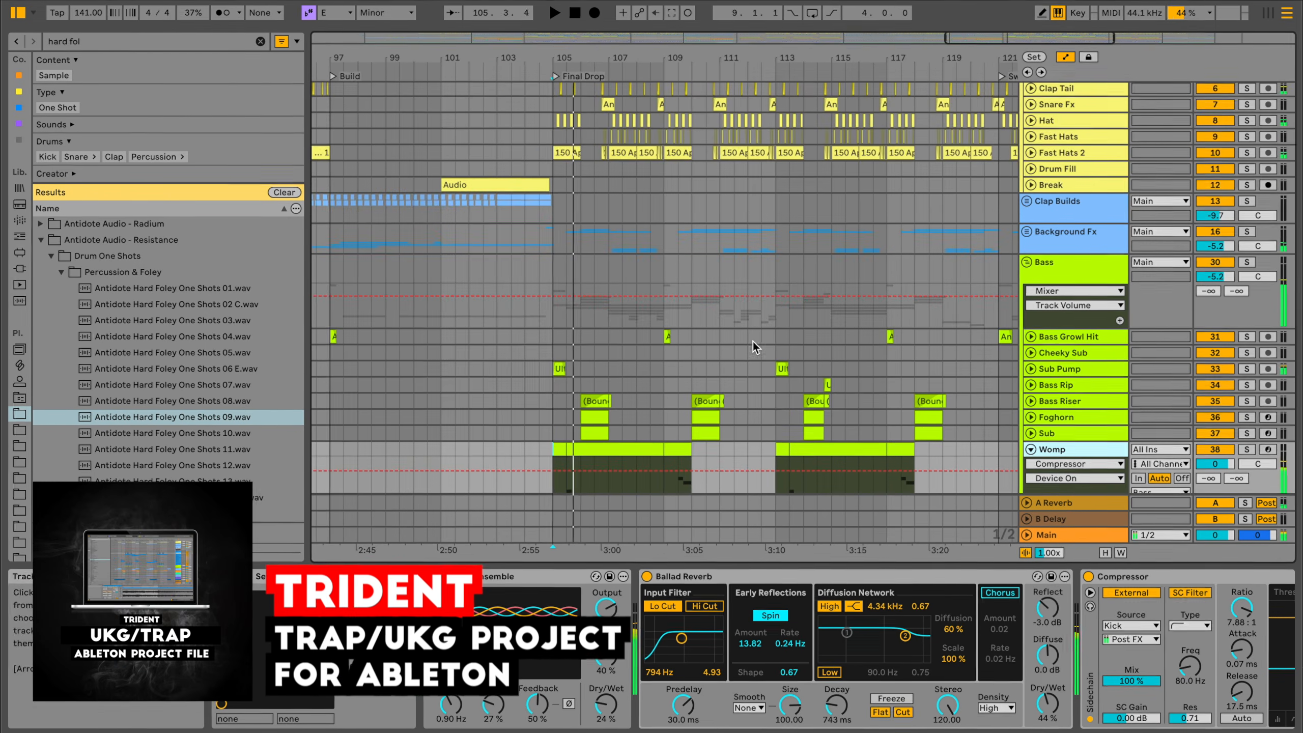
scroll(730, 330, "down", 5)
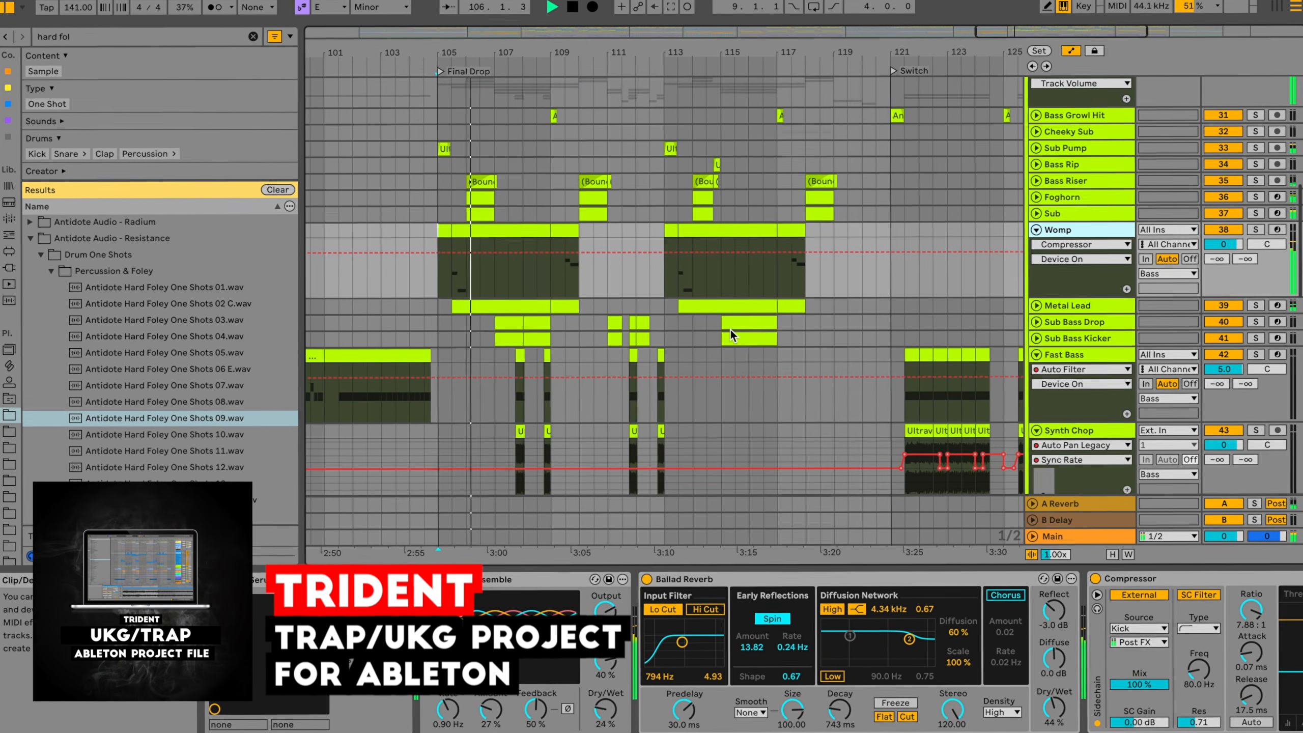